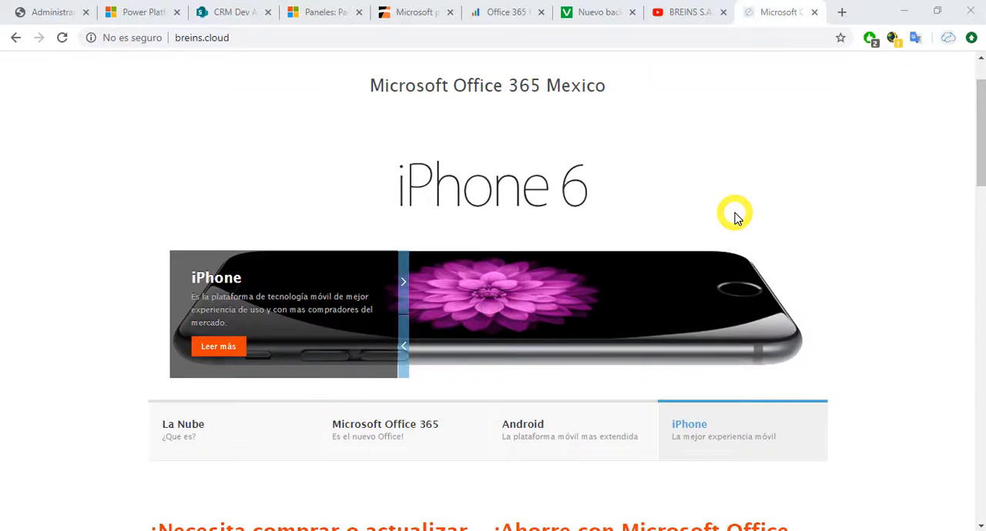
Step: Look through the breins.cloud home page, from the Office 365 offers down to the partner certifications
{"action": "scroll", "coordinate": [735, 218], "scroll_direction": "down", "scroll_amount": 3}
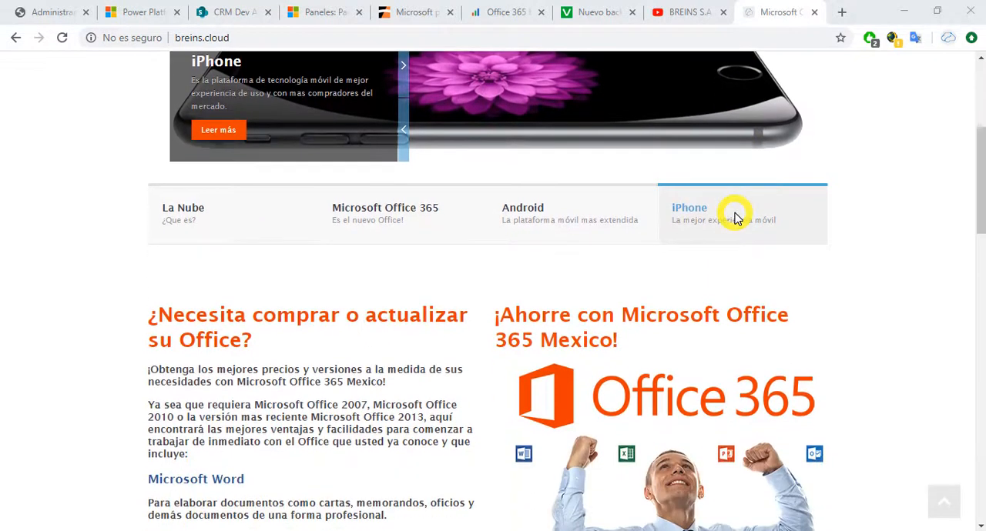
{"action": "scroll", "coordinate": [736, 218], "scroll_direction": "down", "scroll_amount": 1}
{"action": "scroll", "coordinate": [735, 218], "scroll_direction": "down", "scroll_amount": 1}
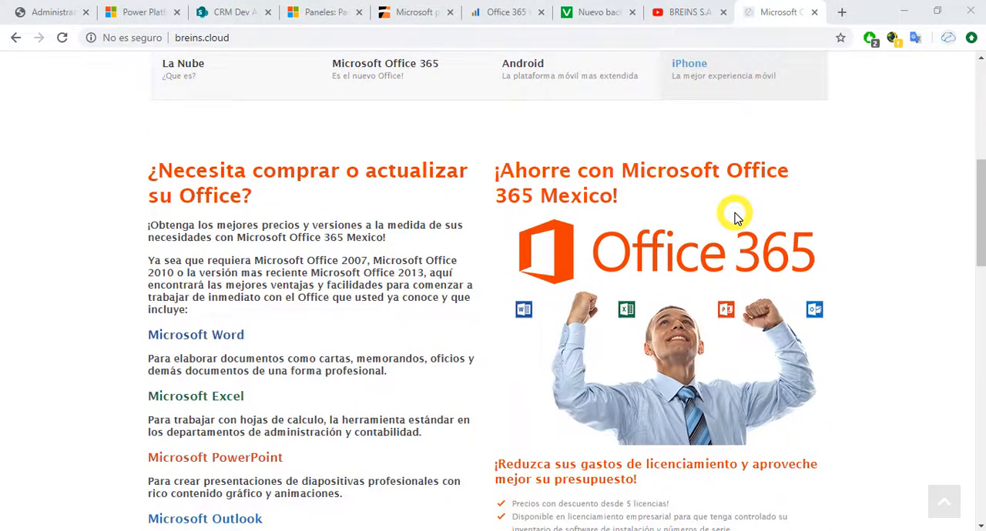
{"action": "scroll", "coordinate": [735, 218], "scroll_direction": "down", "scroll_amount": 1}
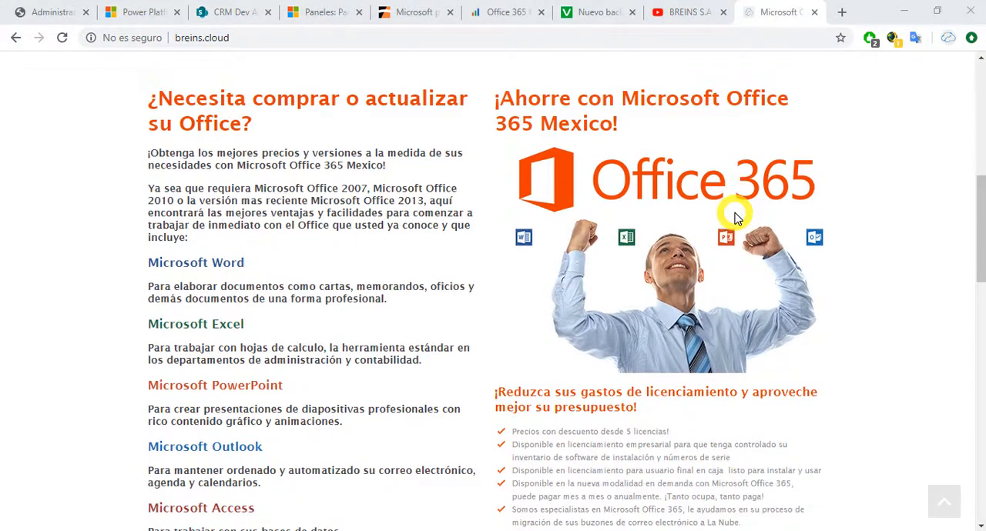
{"action": "scroll", "coordinate": [736, 218], "scroll_direction": "down", "scroll_amount": 5}
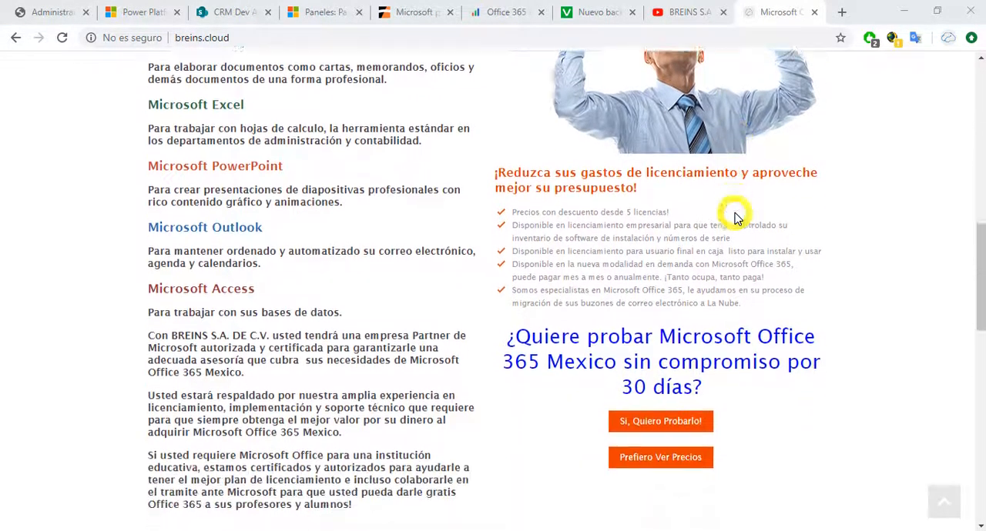
{"action": "scroll", "coordinate": [735, 218], "scroll_direction": "down", "scroll_amount": 6}
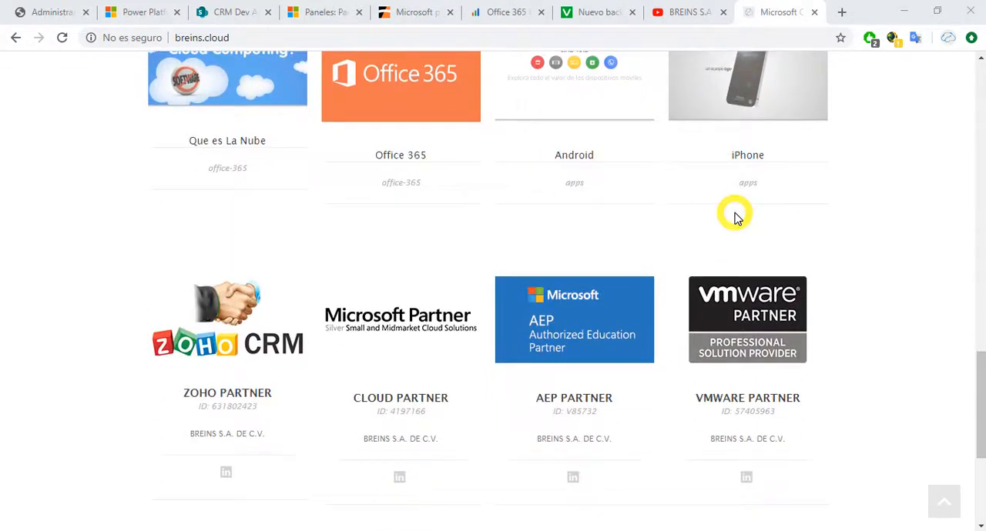
{"action": "scroll", "coordinate": [735, 218], "scroll_direction": "down", "scroll_amount": 1}
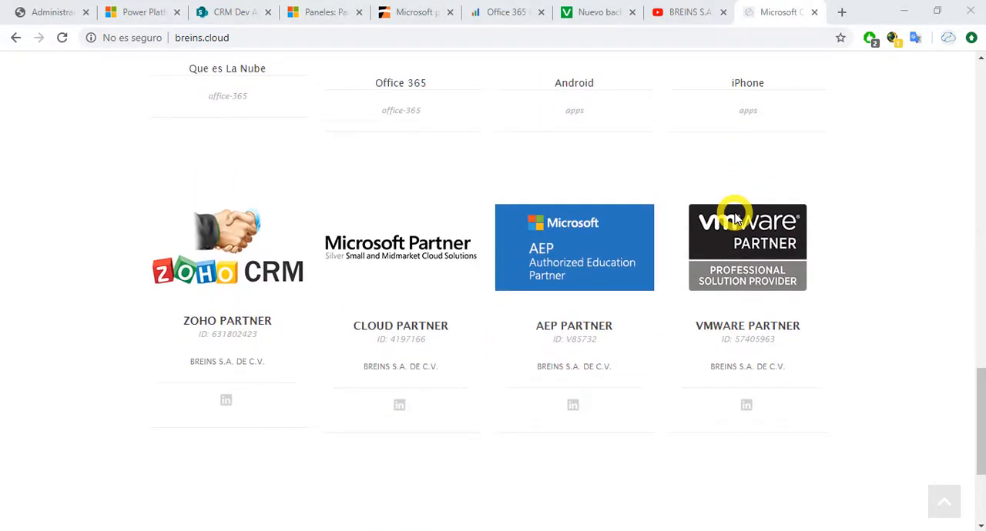
{"action": "scroll", "coordinate": [735, 217], "scroll_direction": "up", "scroll_amount": 20}
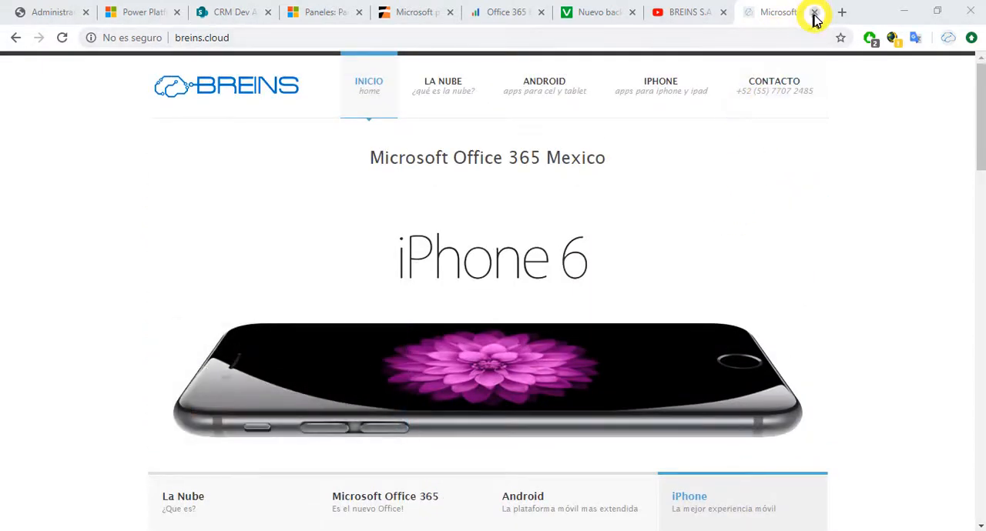
Step: Switch to the BREINS YouTube channel and look through its uploaded videos
{"action": "left_click", "coordinate": [688, 14]}
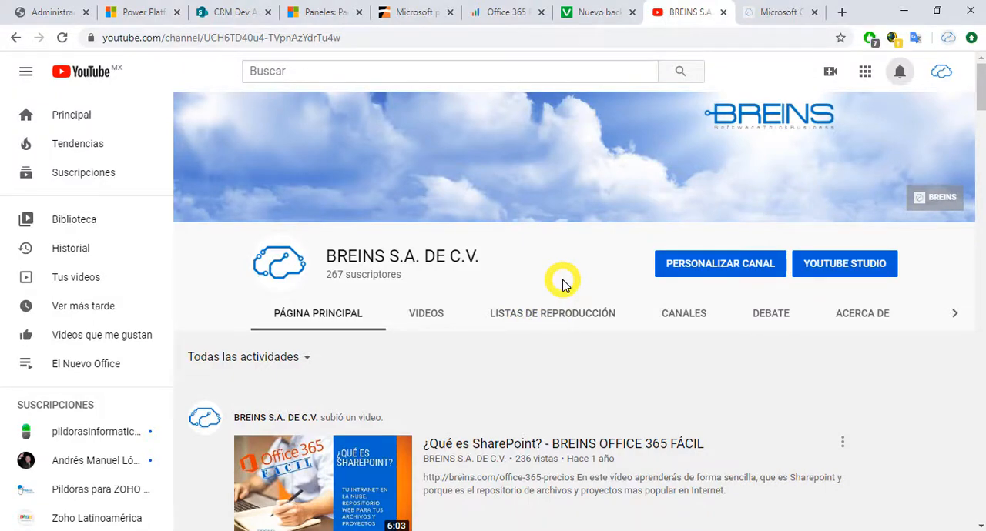
{"action": "scroll", "coordinate": [562, 285], "scroll_direction": "down", "scroll_amount": 3}
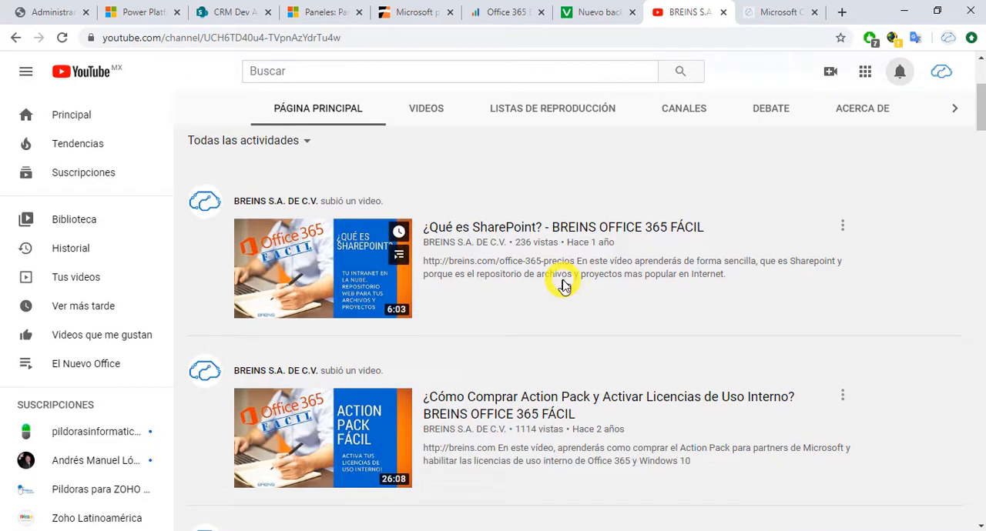
{"action": "scroll", "coordinate": [562, 285], "scroll_direction": "down", "scroll_amount": 8}
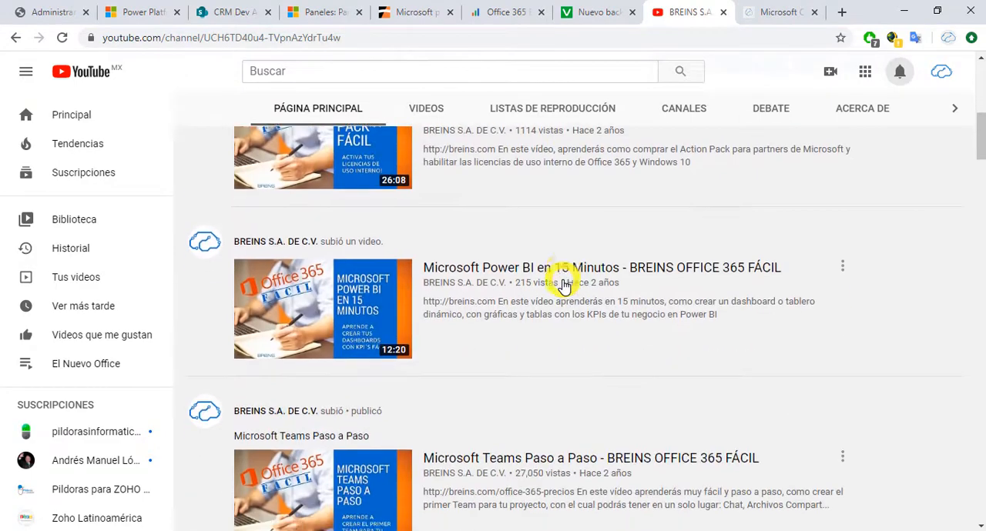
{"action": "scroll", "coordinate": [562, 284], "scroll_direction": "down", "scroll_amount": 7}
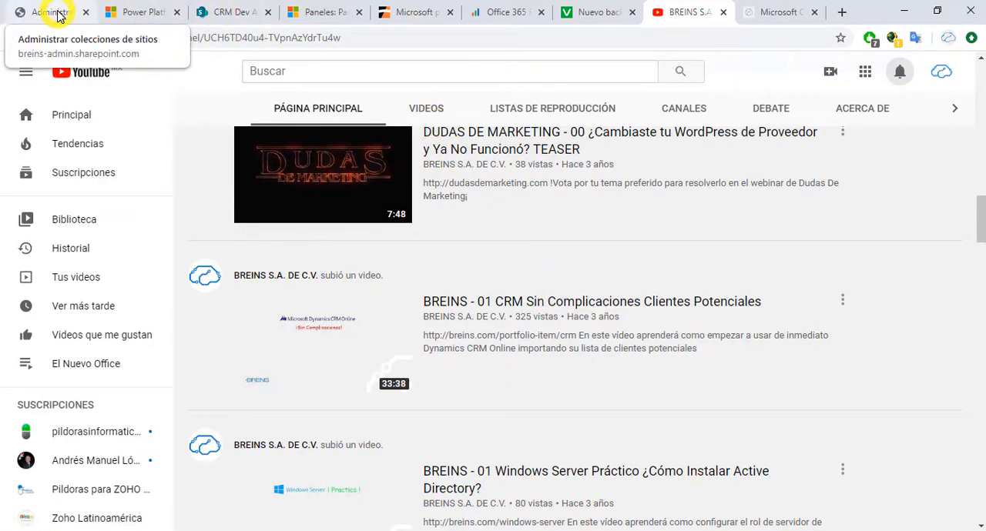
Step: Switch past the CRM Dev Almacenamiento site to Dynamics 365 and start a new lead from Clientes potenciales in Ventas
{"action": "left_click", "coordinate": [221, 13]}
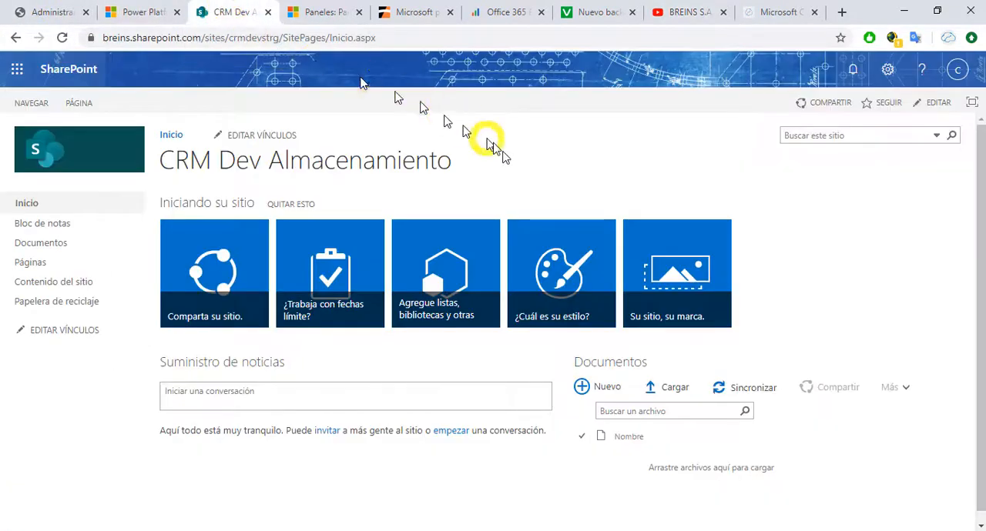
{"action": "left_click", "coordinate": [329, 12]}
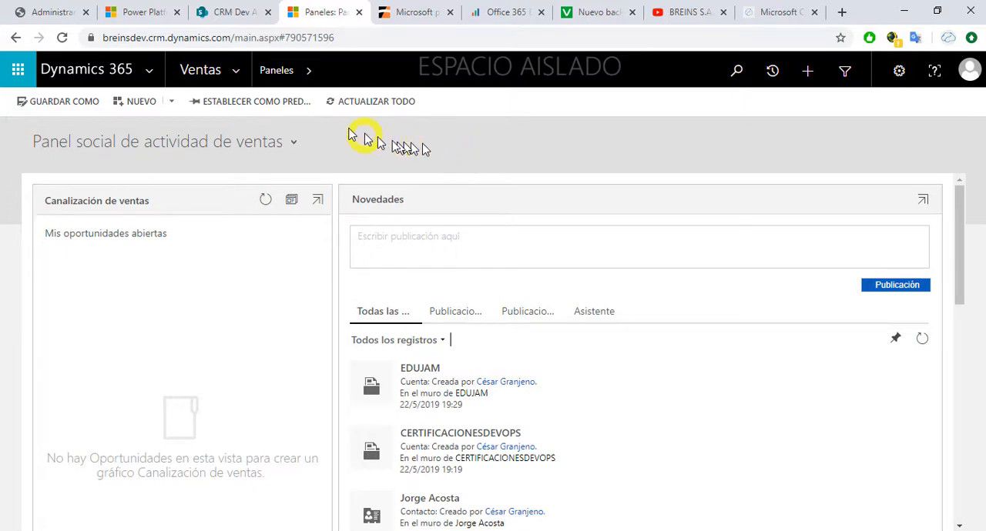
{"action": "left_click", "coordinate": [239, 75]}
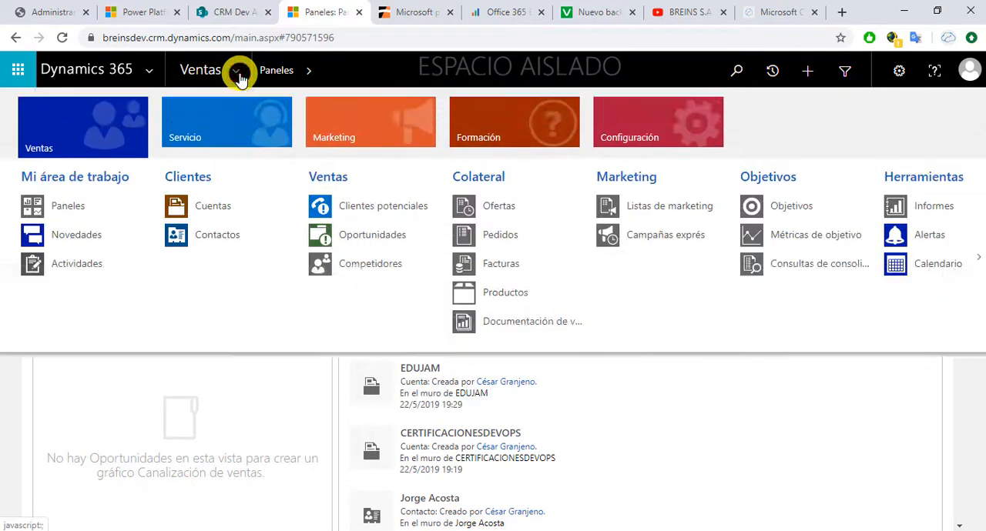
{"action": "left_click", "coordinate": [360, 207]}
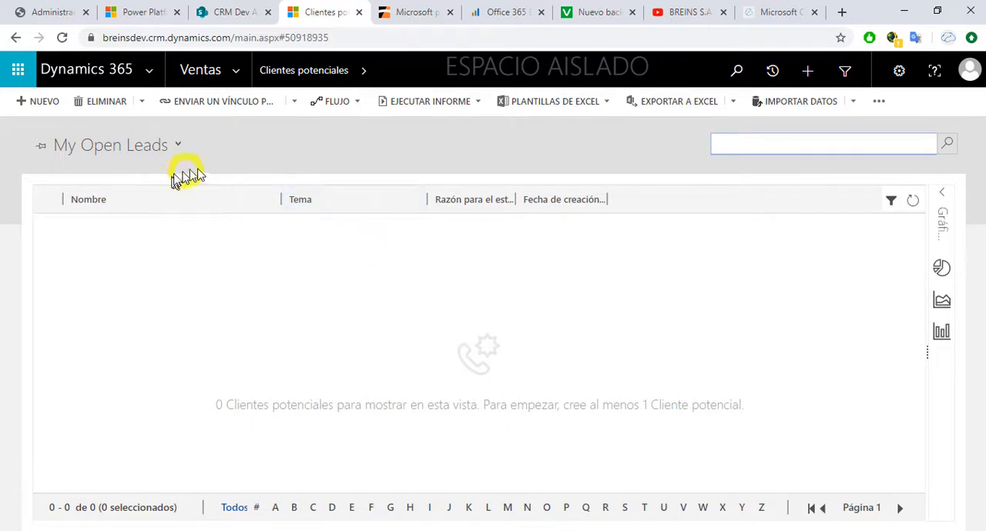
{"action": "left_click", "coordinate": [38, 101]}
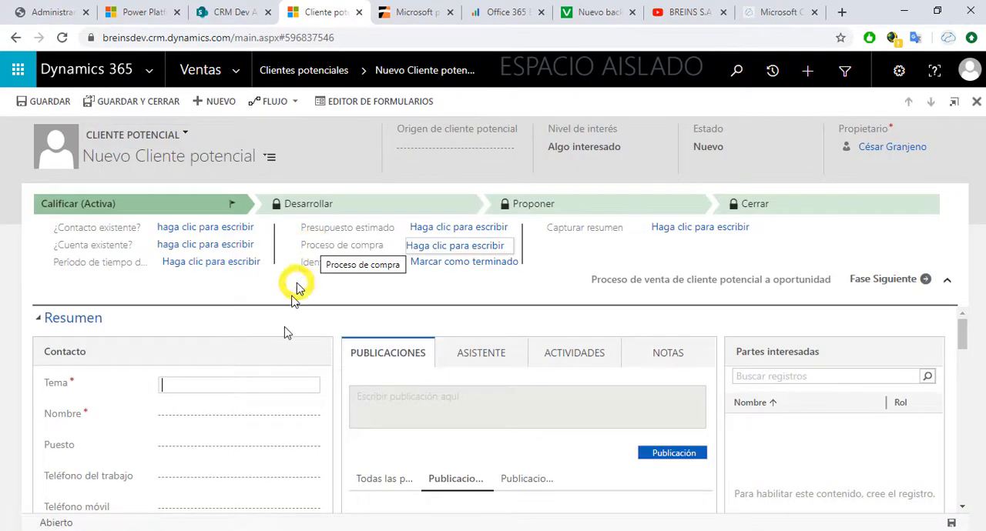
Step: Set the new lead's Tema to "Curso DevOps Fundamentals"
{"action": "left_click", "coordinate": [263, 386]}
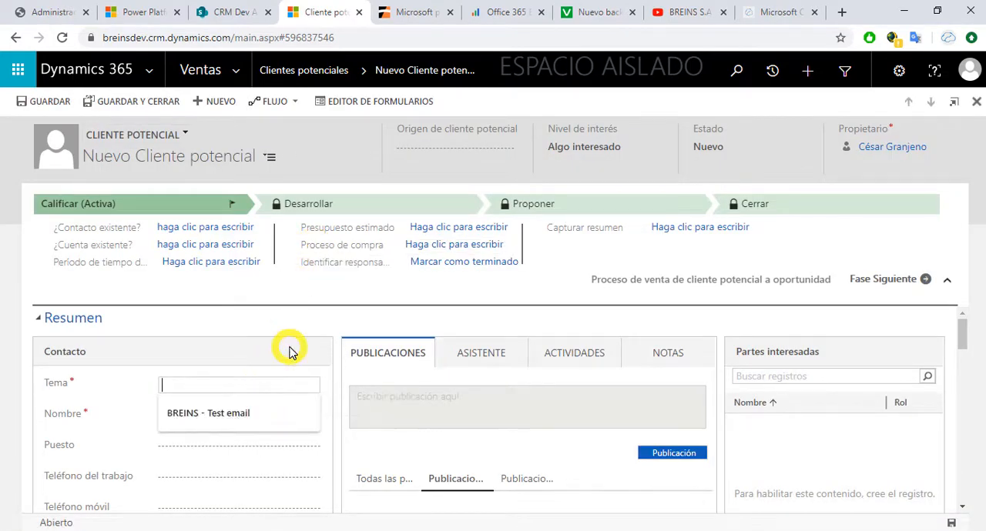
{"action": "type", "text": "C"}
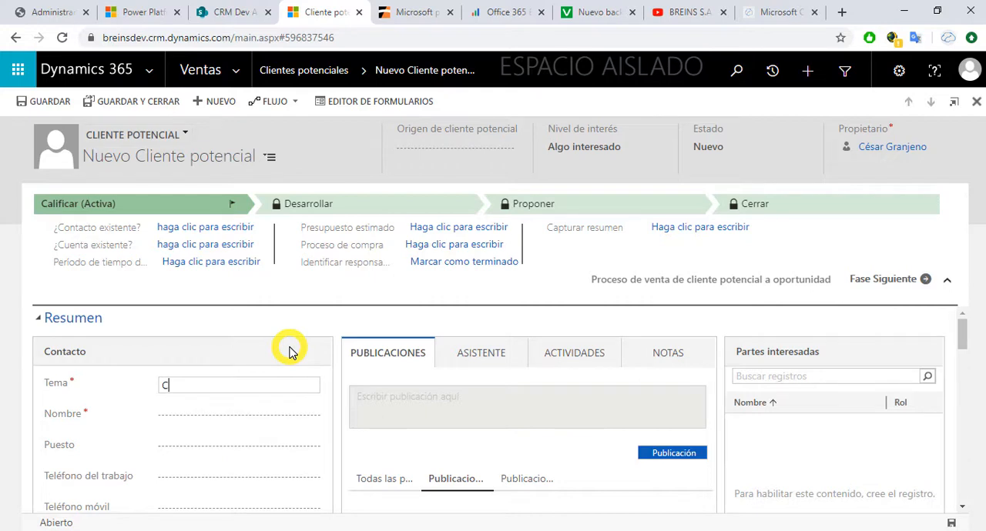
{"action": "type", "text": "urso DevOps Fundamentals"}
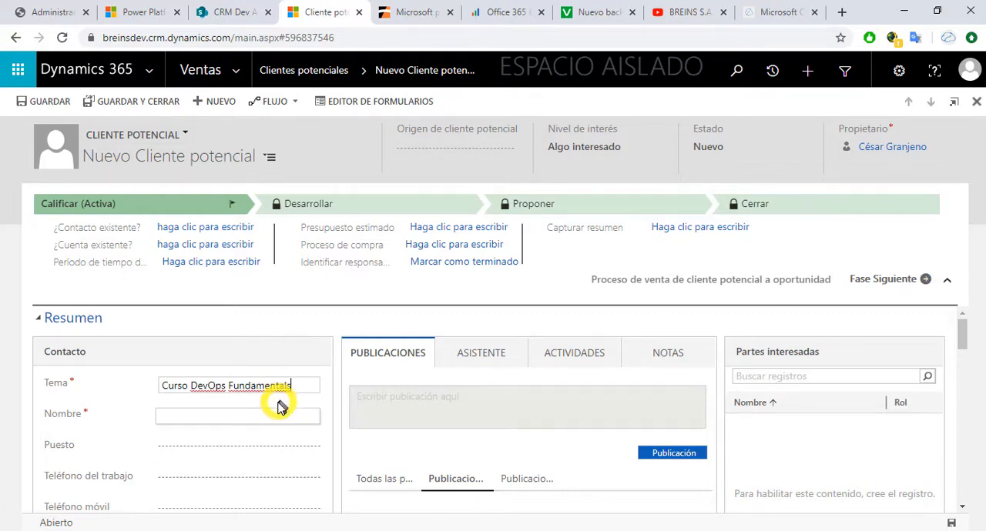
Step: Enter the lead's first name and last name in the Nombre field and accept them
{"action": "left_click", "coordinate": [245, 416]}
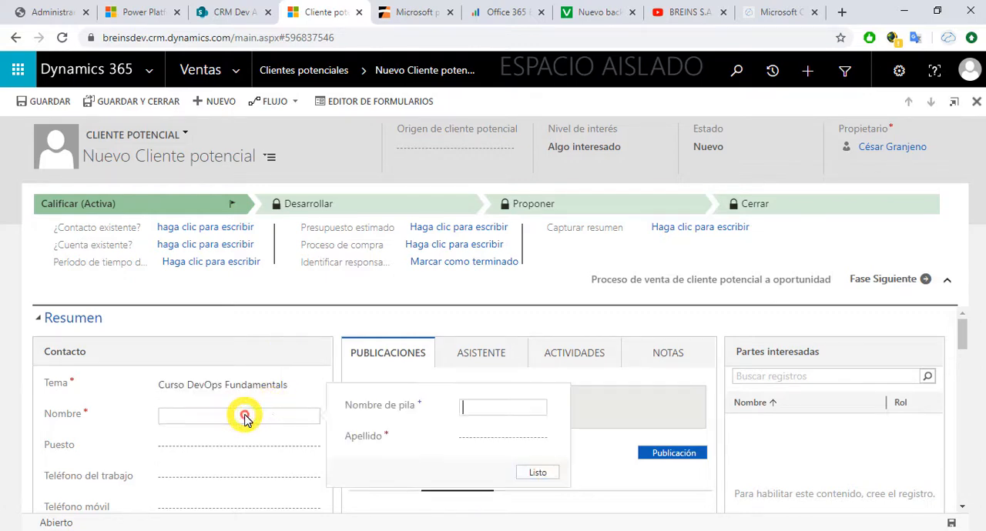
{"action": "left_click", "coordinate": [469, 408]}
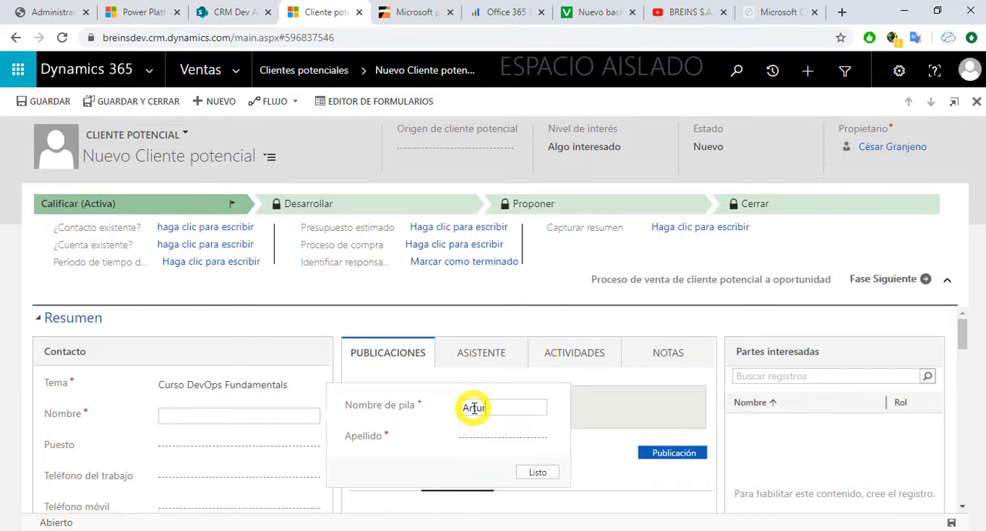
{"action": "key", "text": "Tab"}
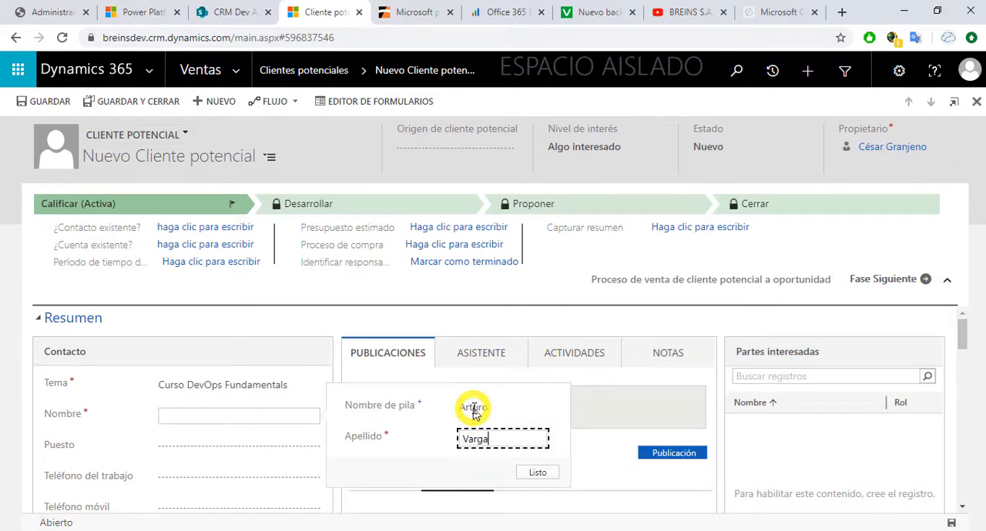
{"action": "left_click", "coordinate": [539, 471]}
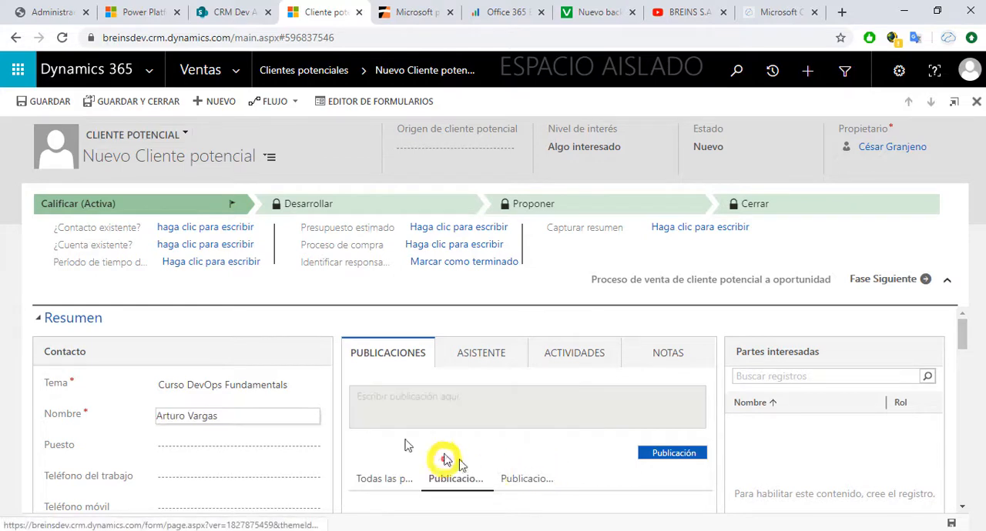
Step: Review the lead form down to its Archivos section and save the record
{"action": "scroll", "coordinate": [326, 326], "scroll_direction": "down", "scroll_amount": 3}
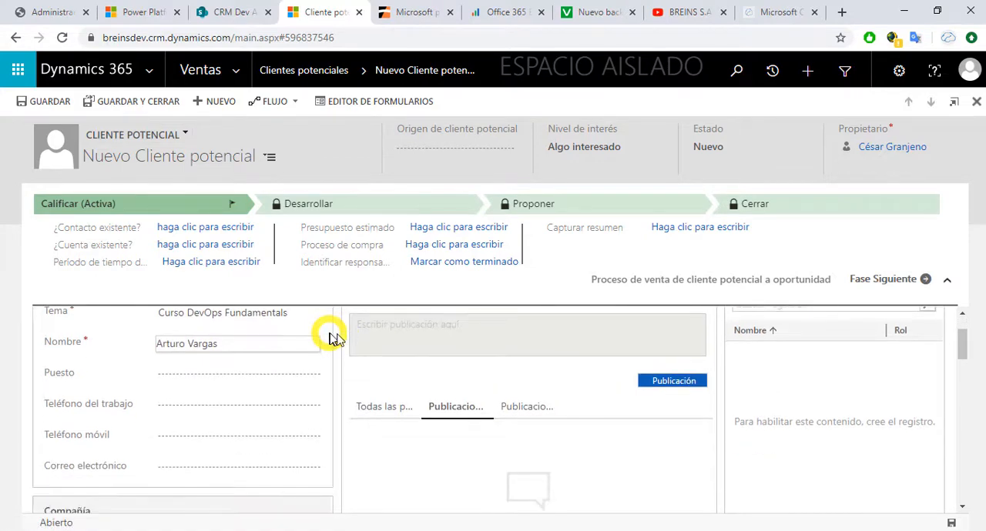
{"action": "scroll", "coordinate": [342, 339], "scroll_direction": "down", "scroll_amount": 5}
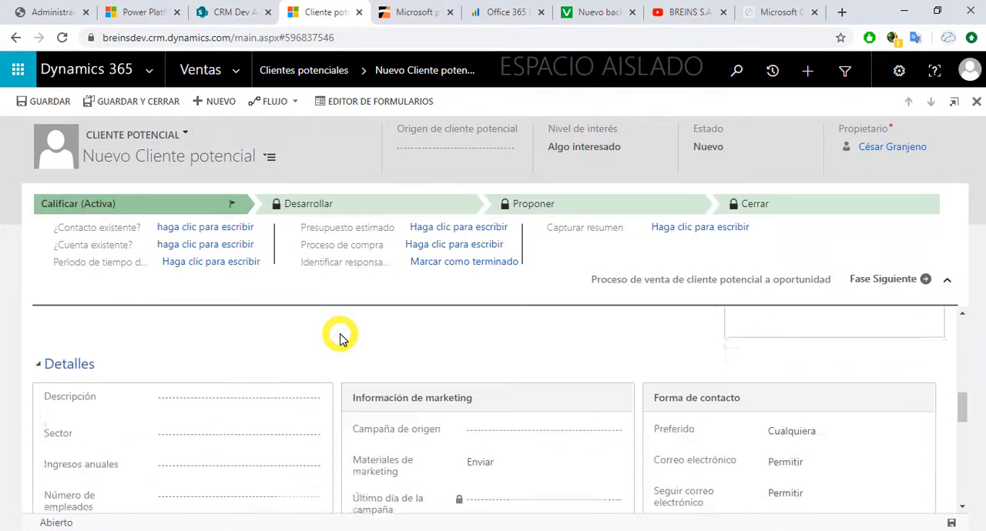
{"action": "scroll", "coordinate": [342, 339], "scroll_direction": "down", "scroll_amount": 5}
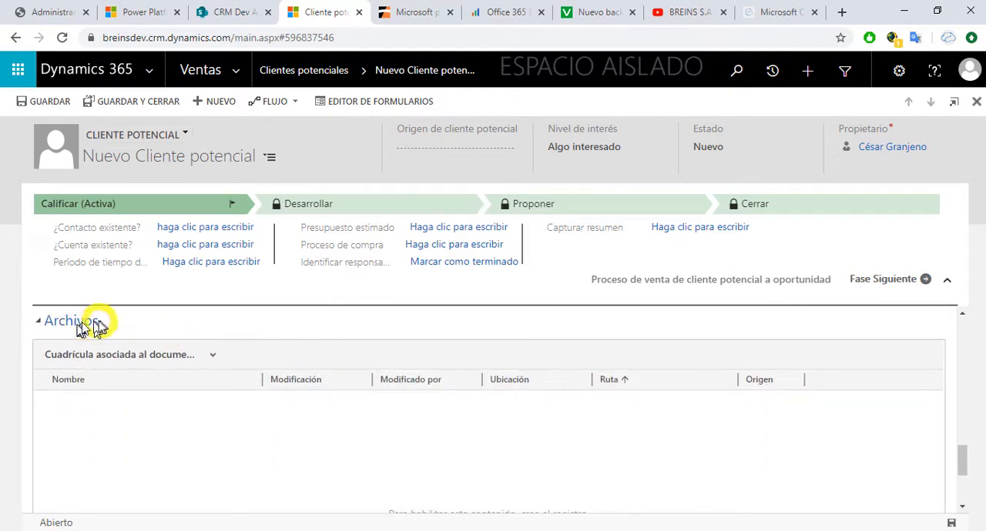
{"action": "scroll", "coordinate": [356, 371], "scroll_direction": "down", "scroll_amount": 2}
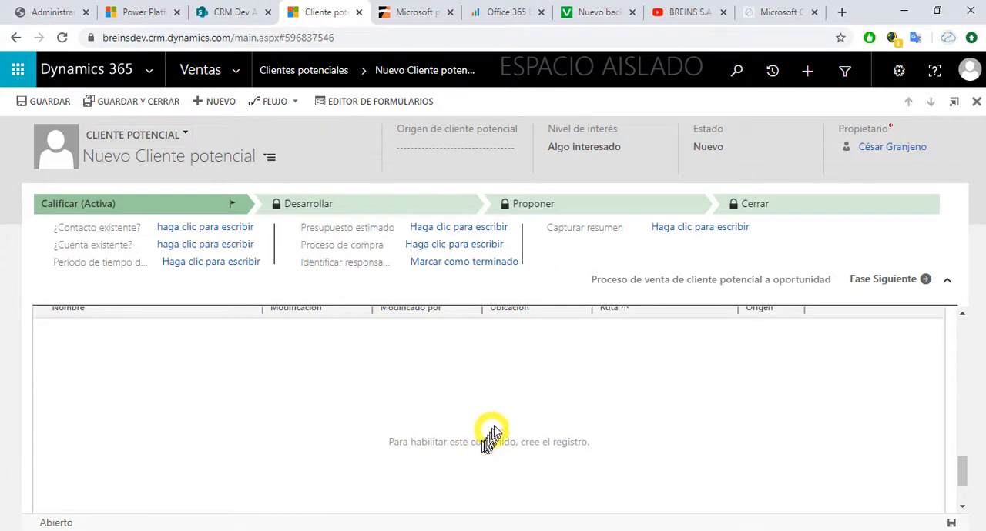
{"action": "scroll", "coordinate": [490, 439], "scroll_direction": "up", "scroll_amount": 1}
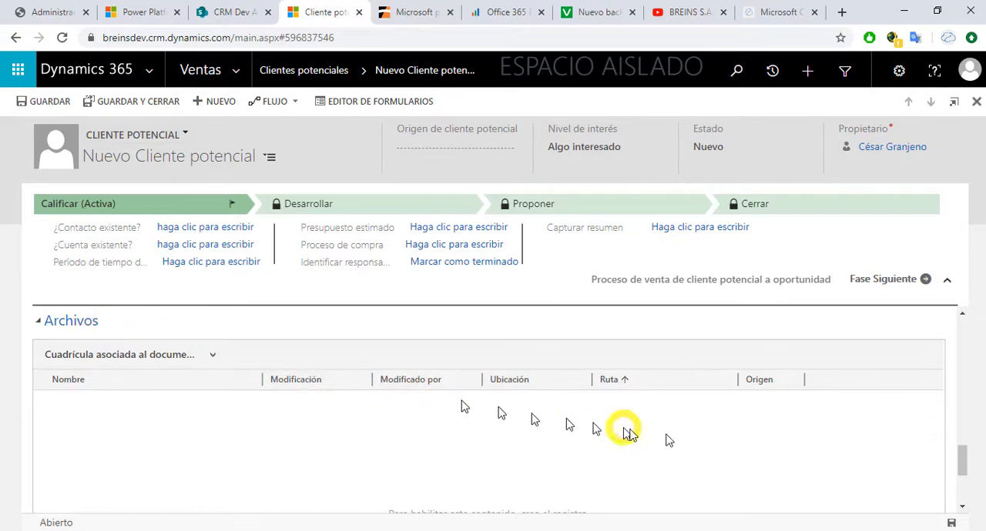
{"action": "left_click", "coordinate": [952, 524]}
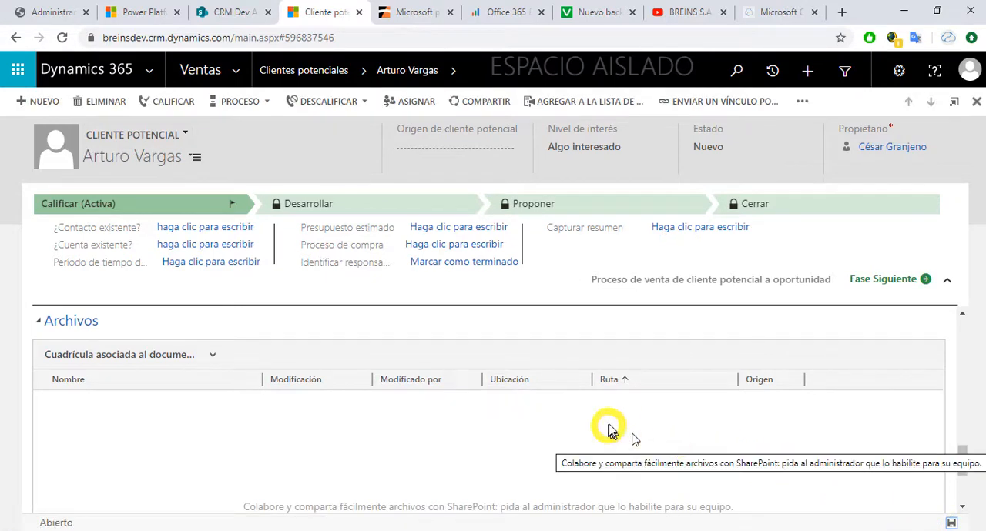
Step: Examine the document grid in the saved lead's Archivos section, then return to the Resumen section
{"action": "left_click", "coordinate": [962, 508]}
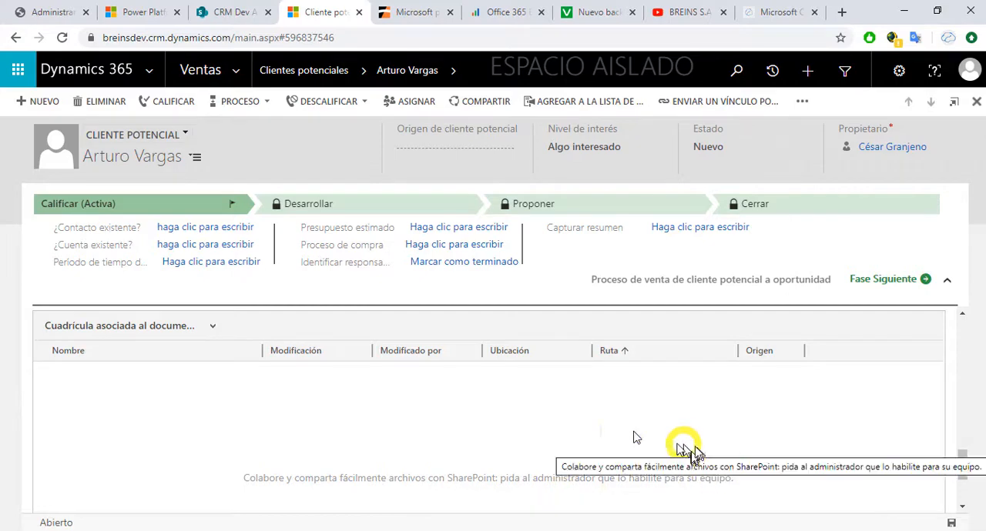
{"action": "scroll", "coordinate": [530, 428], "scroll_direction": "up", "scroll_amount": 5}
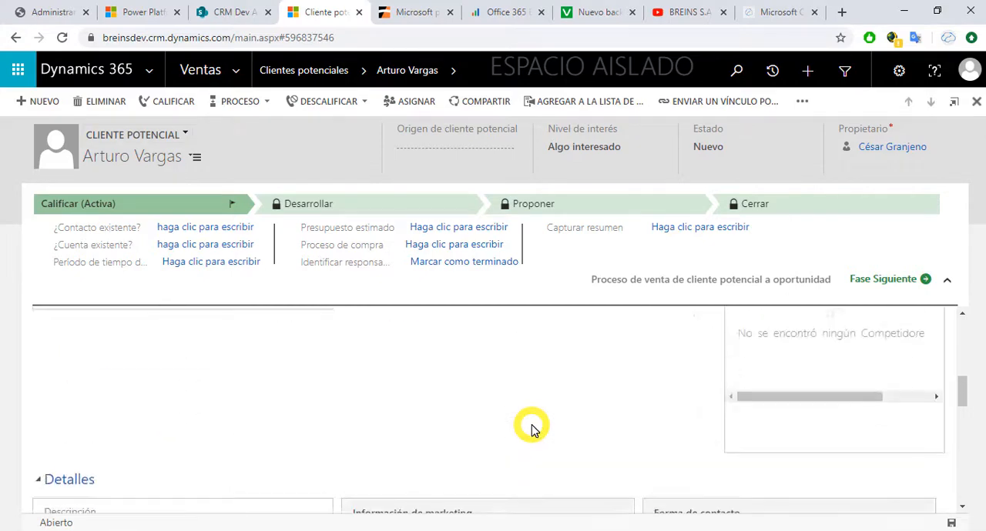
{"action": "scroll", "coordinate": [531, 429], "scroll_direction": "up", "scroll_amount": 5}
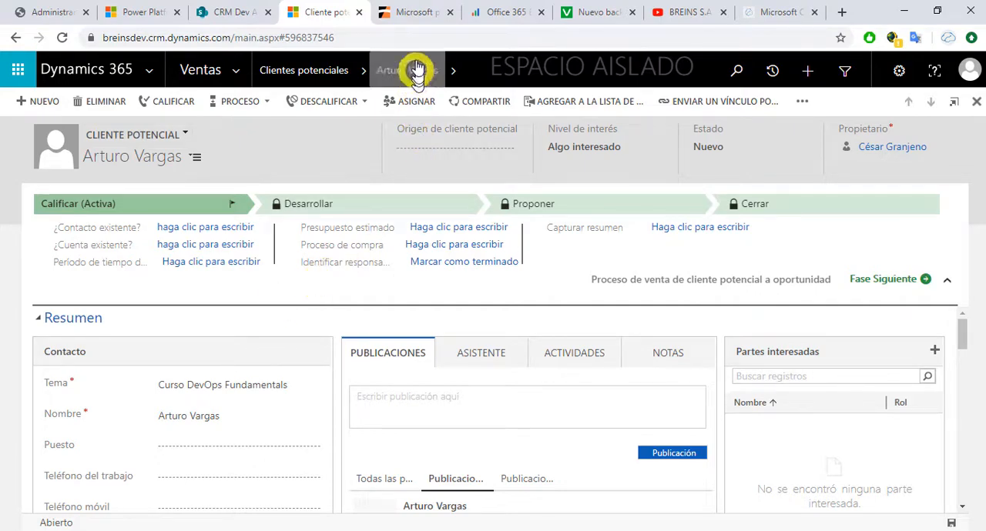
Step: Compare the Dynamics 365 added storage price article with Ataira's Office 365 Extra File Storage pricing
{"action": "left_click", "coordinate": [415, 15]}
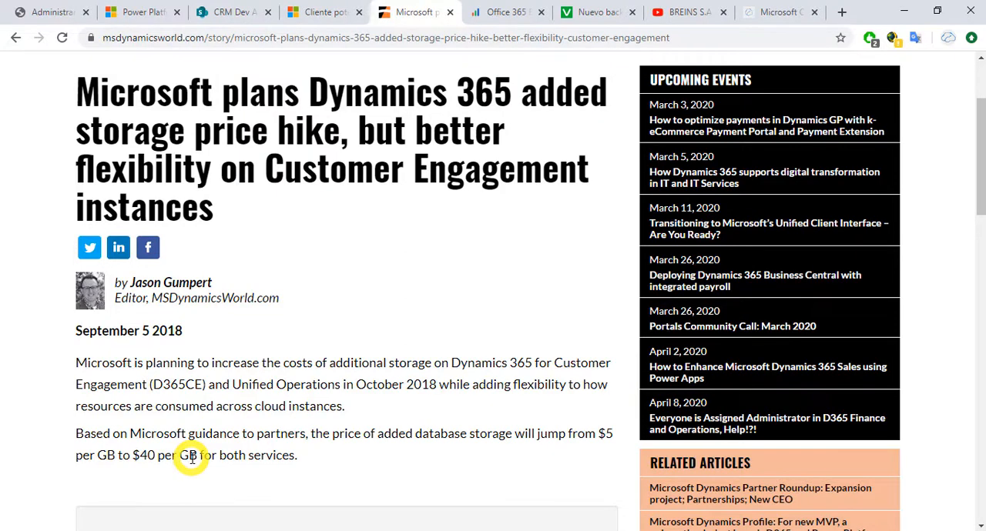
{"action": "left_click", "coordinate": [500, 14]}
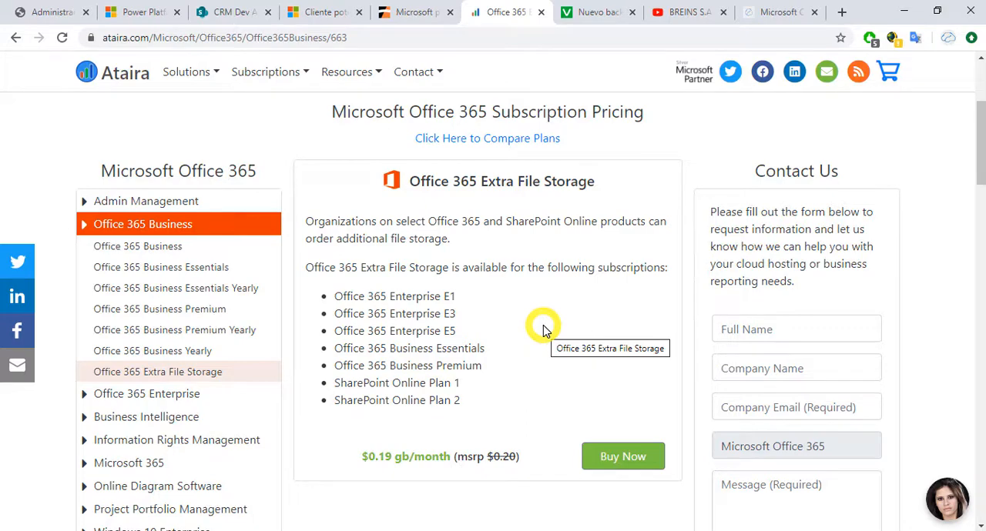
{"action": "left_click", "coordinate": [416, 12]}
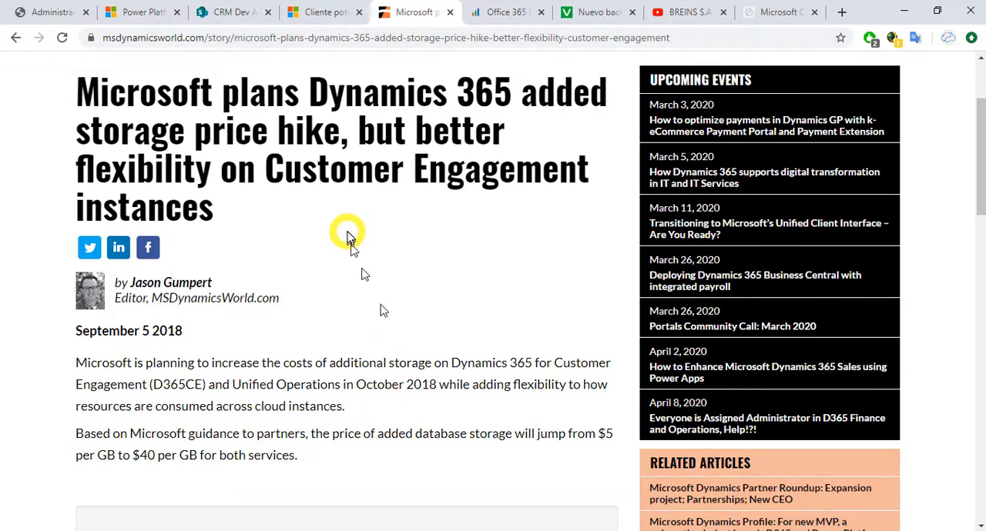
Step: Compare the SharePoint site collections' storage with the BREINSDEV environment capacity and the added database storage price in the Dynamics 365 article
{"action": "left_click", "coordinate": [60, 15]}
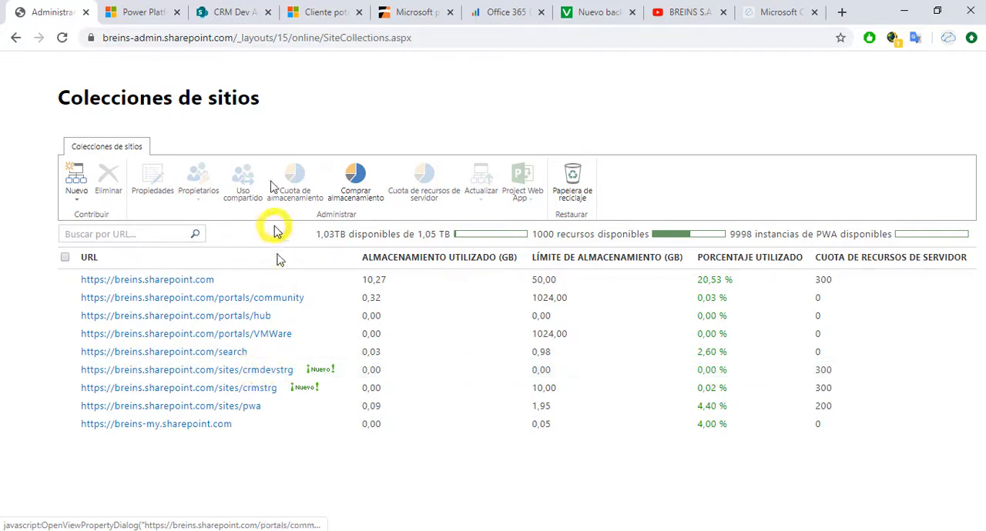
{"action": "left_click", "coordinate": [302, 12]}
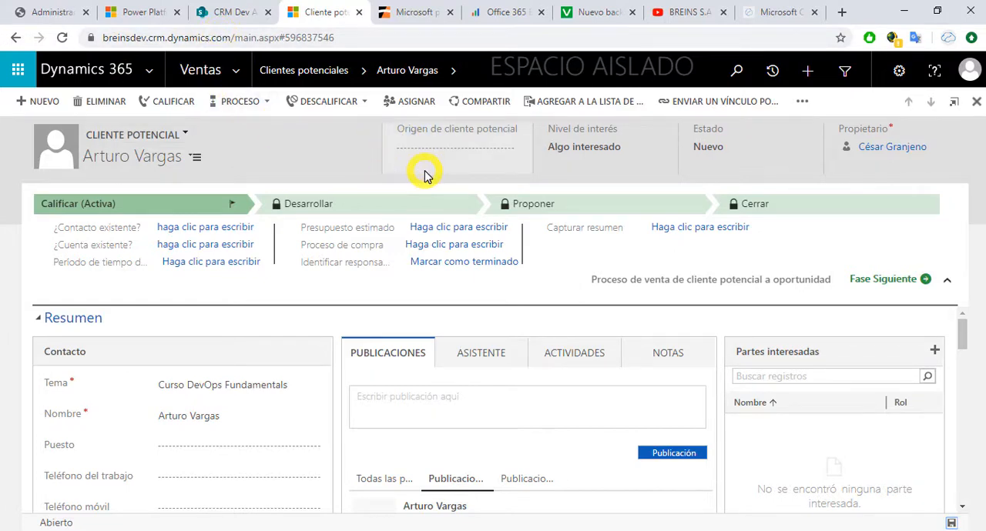
{"action": "left_click", "coordinate": [58, 12]}
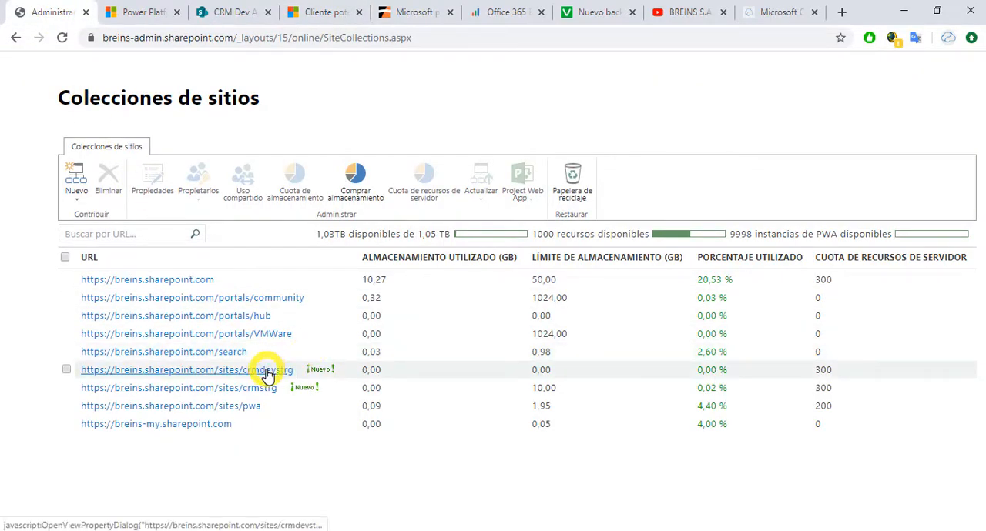
{"action": "left_click", "coordinate": [144, 22]}
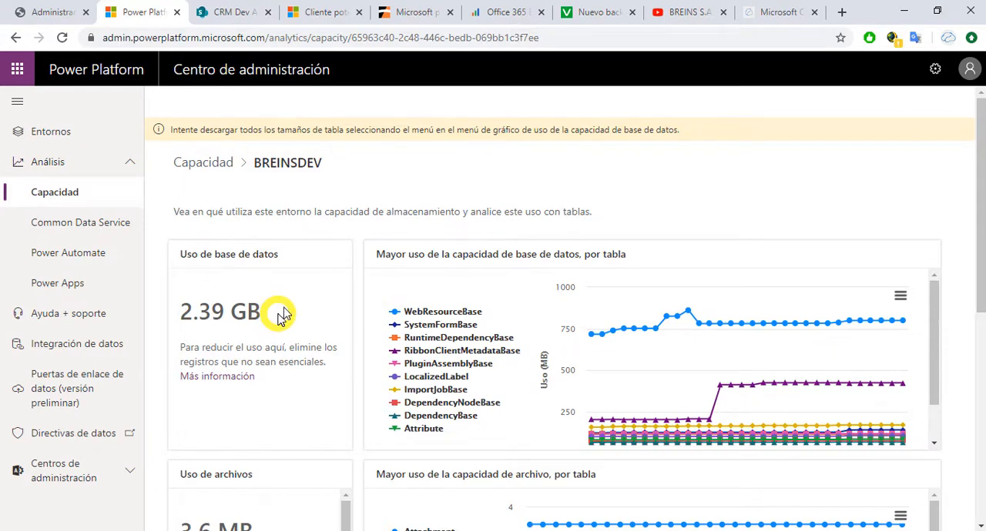
{"action": "left_click", "coordinate": [420, 14]}
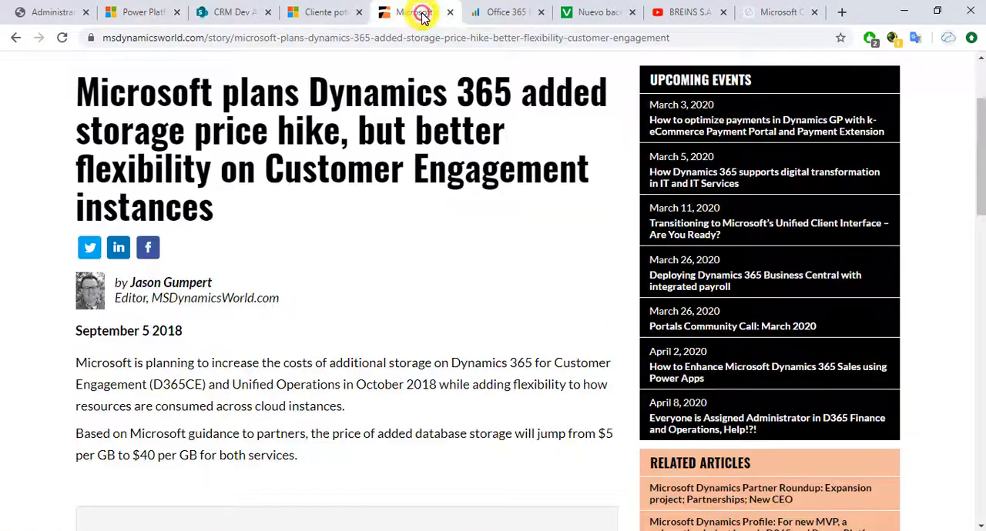
{"action": "left_click_drag", "start_coordinate": [146, 455], "coordinate": [196, 452]}
{"action": "left_click", "coordinate": [162, 456]}
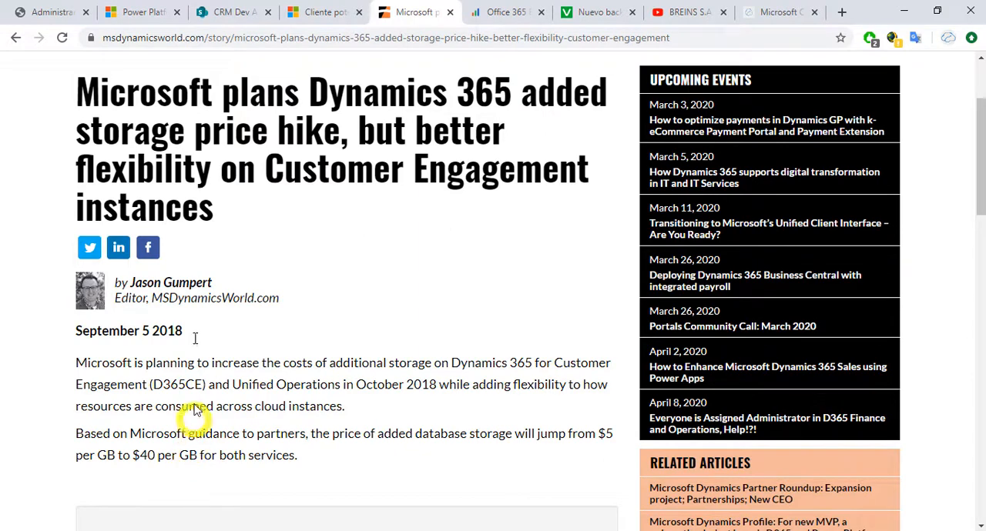
Step: Examine the crmdevstrg site collection's storage in the SharePoint admin center against Ataira's Extra File Storage price, leaving the site collection unselected
{"action": "left_click", "coordinate": [57, 17]}
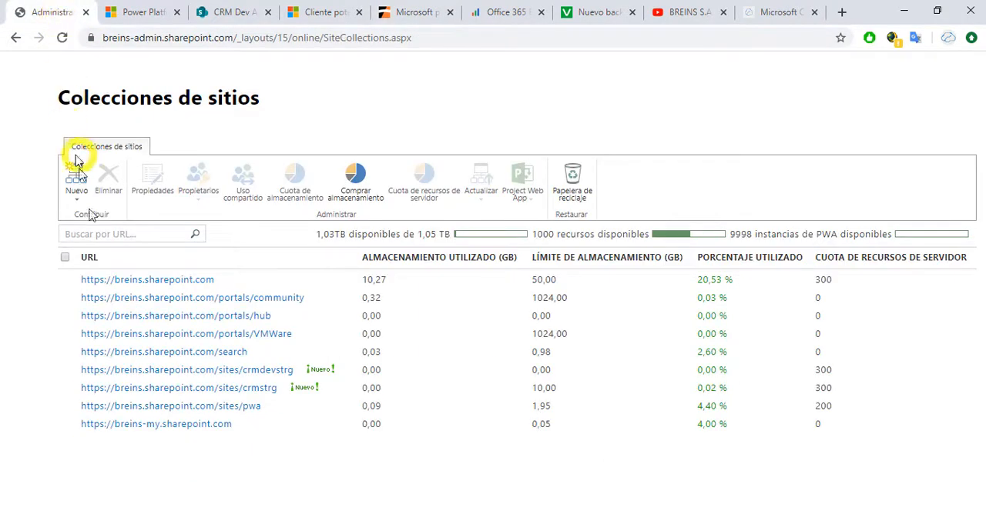
{"action": "left_click", "coordinate": [64, 371]}
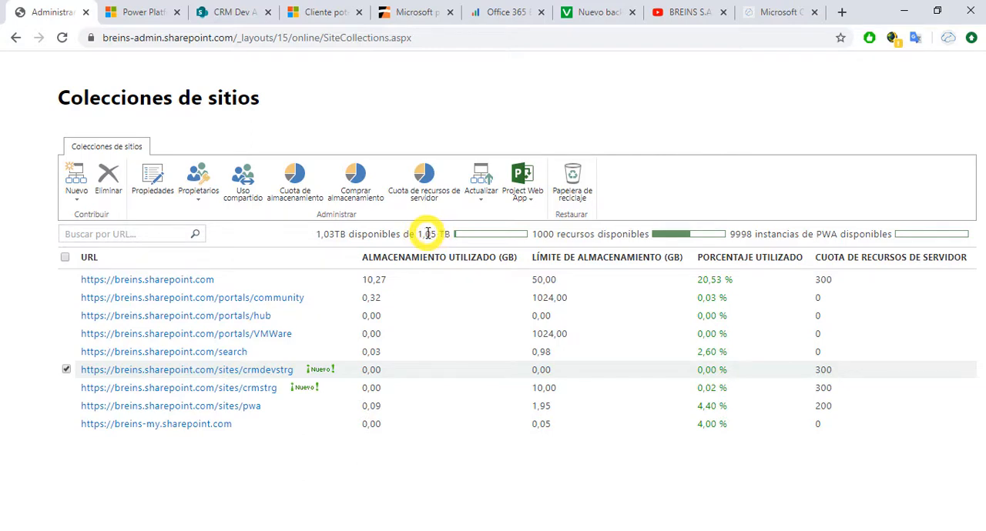
{"action": "left_click", "coordinate": [499, 15]}
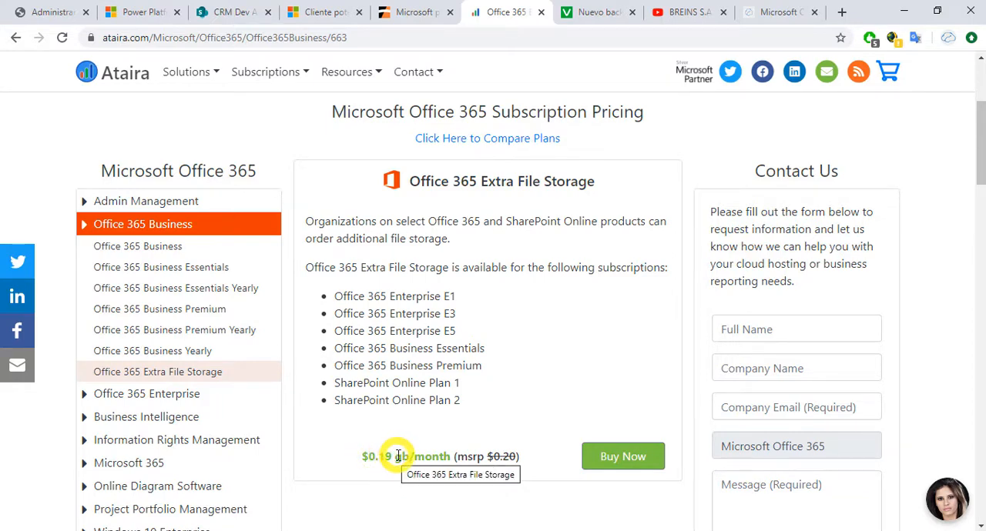
{"action": "left_click", "coordinate": [48, 13]}
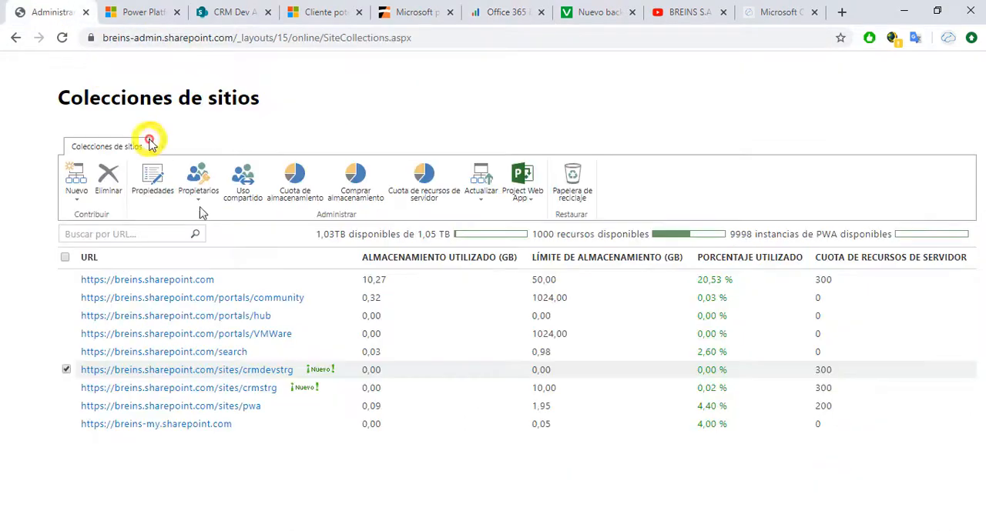
{"action": "mouse_move", "coordinate": [488, 239]}
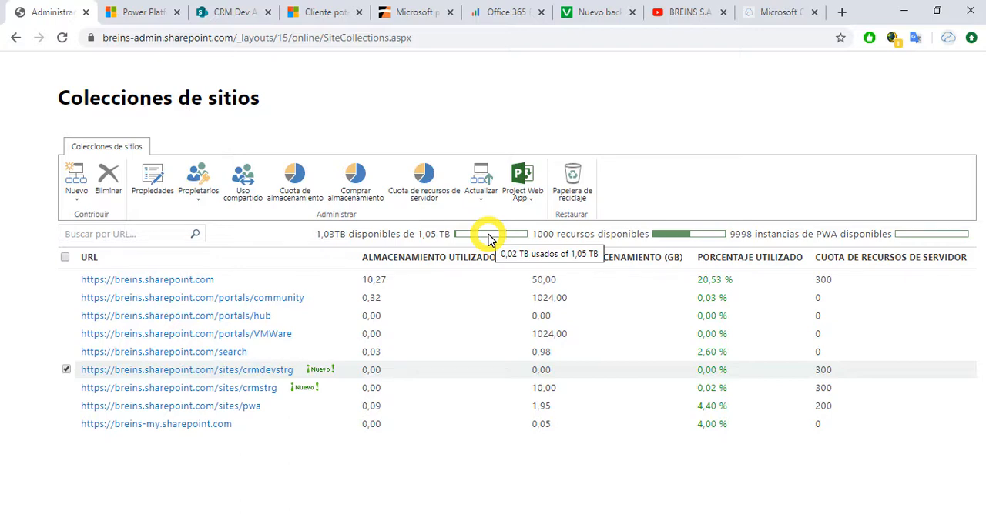
{"action": "left_click", "coordinate": [67, 371]}
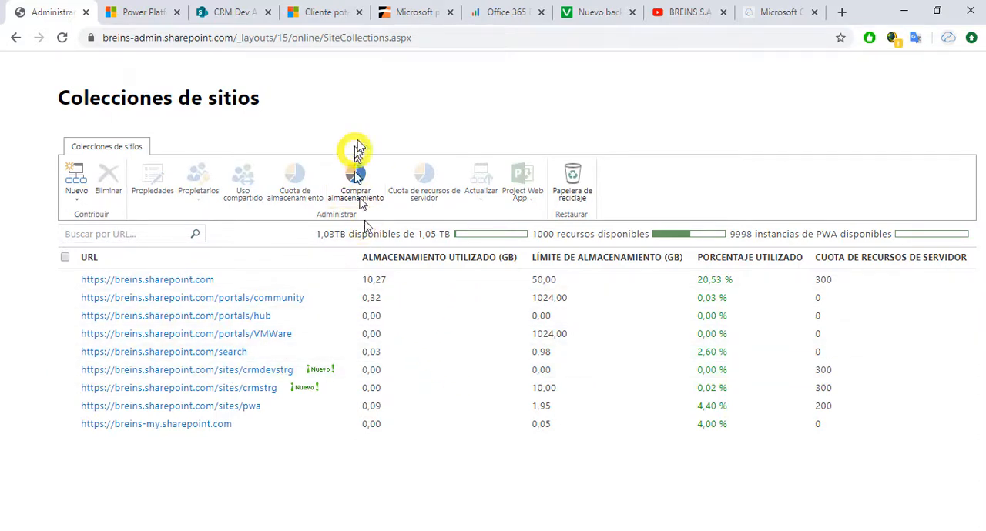
Step: Switch back to the Dynamics 365 lead and examine the document grid in its Archivos section
{"action": "left_click", "coordinate": [225, 19]}
{"action": "left_click", "coordinate": [337, 20]}
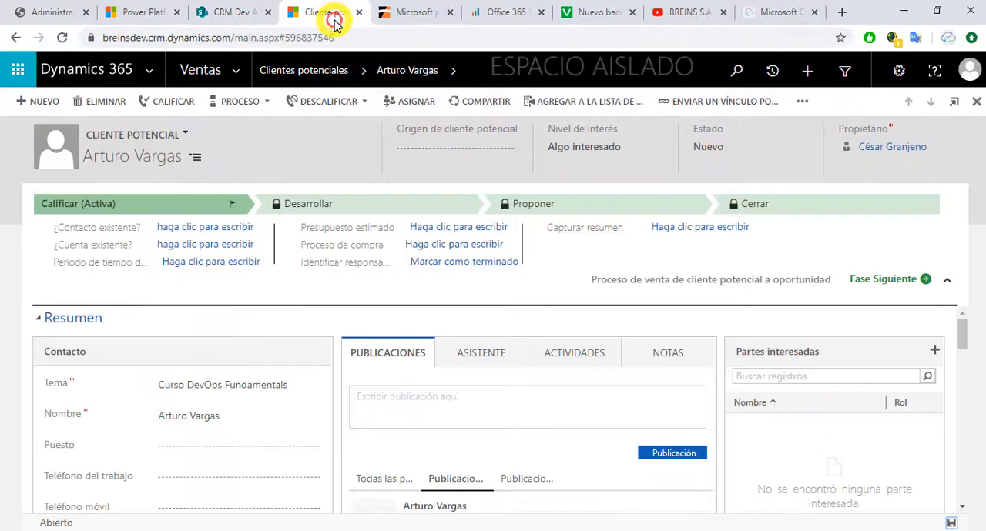
{"action": "scroll", "coordinate": [521, 387], "scroll_direction": "down", "scroll_amount": 5}
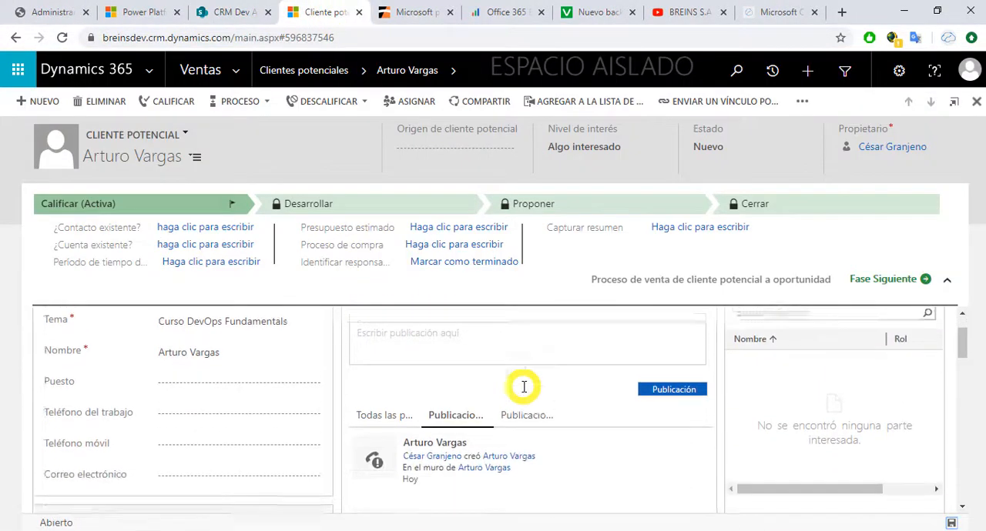
{"action": "scroll", "coordinate": [523, 387], "scroll_direction": "down", "scroll_amount": 10}
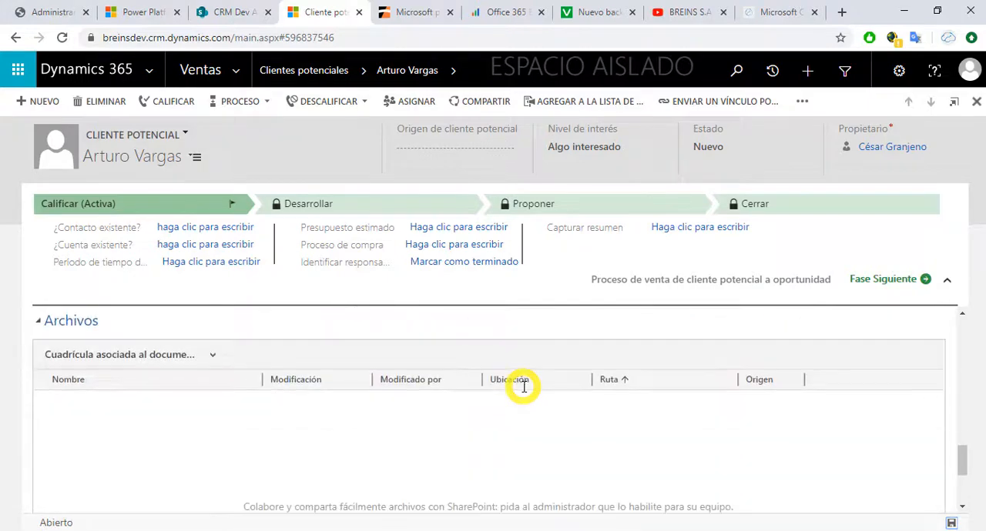
{"action": "scroll", "coordinate": [522, 391], "scroll_direction": "up", "scroll_amount": 15}
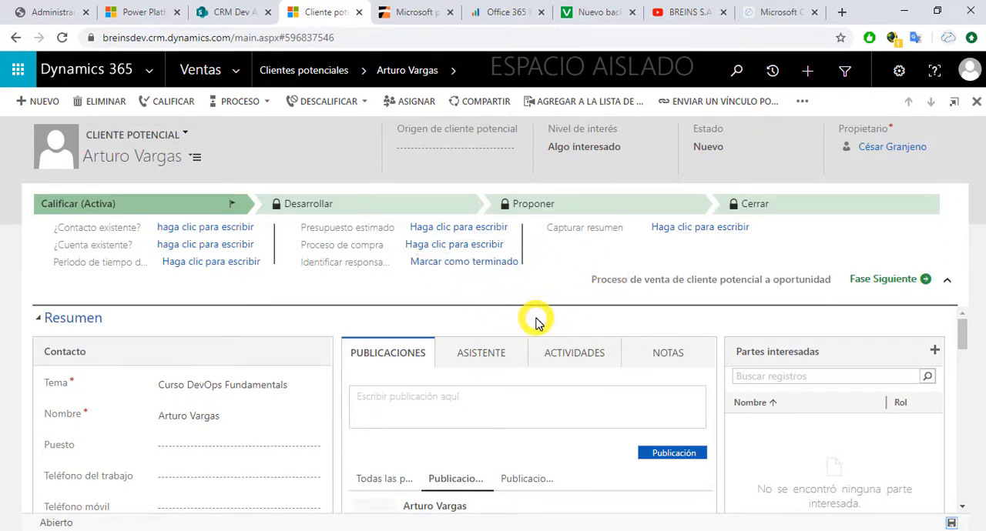
Step: Inspect the lead's Word template creation options and the storage administration pages, then dismiss the template dialog without creating anything
{"action": "left_click", "coordinate": [803, 101]}
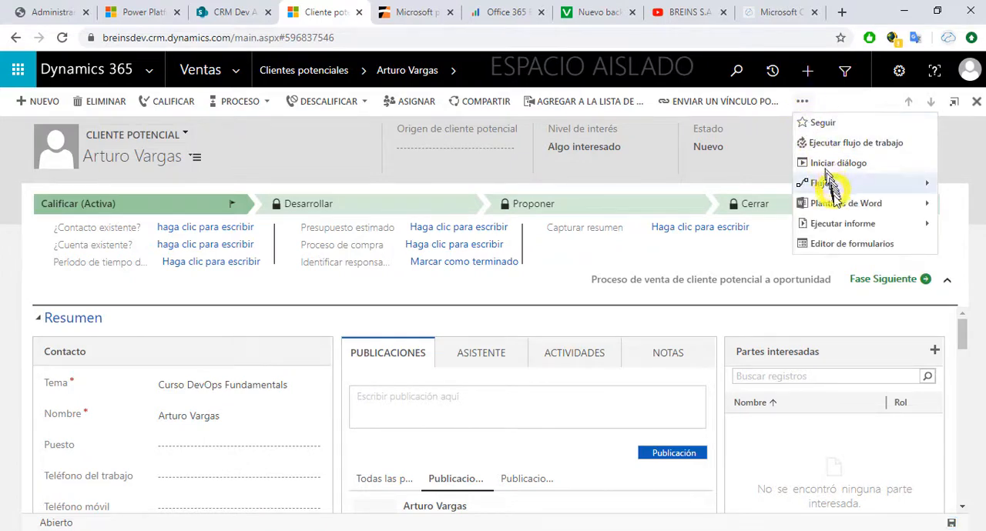
{"action": "left_click", "coordinate": [926, 205]}
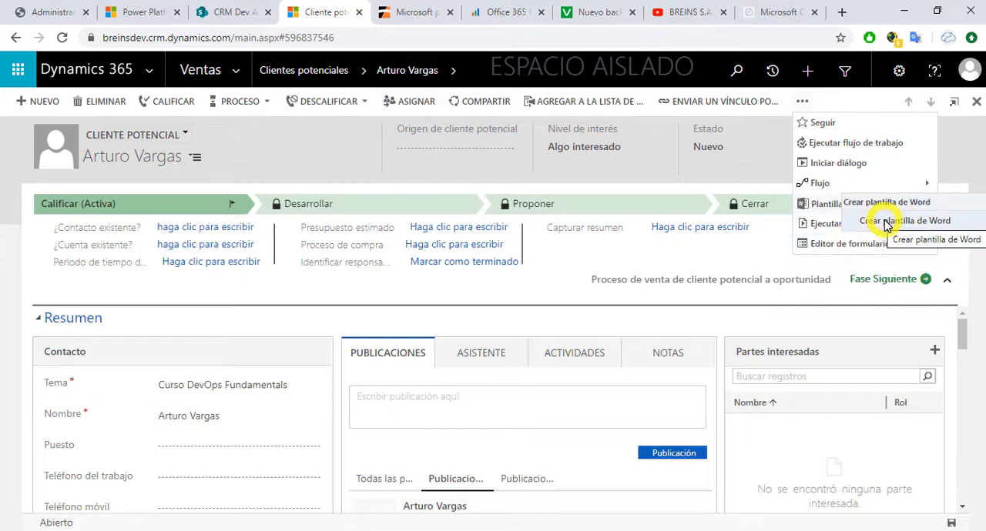
{"action": "left_click", "coordinate": [885, 223]}
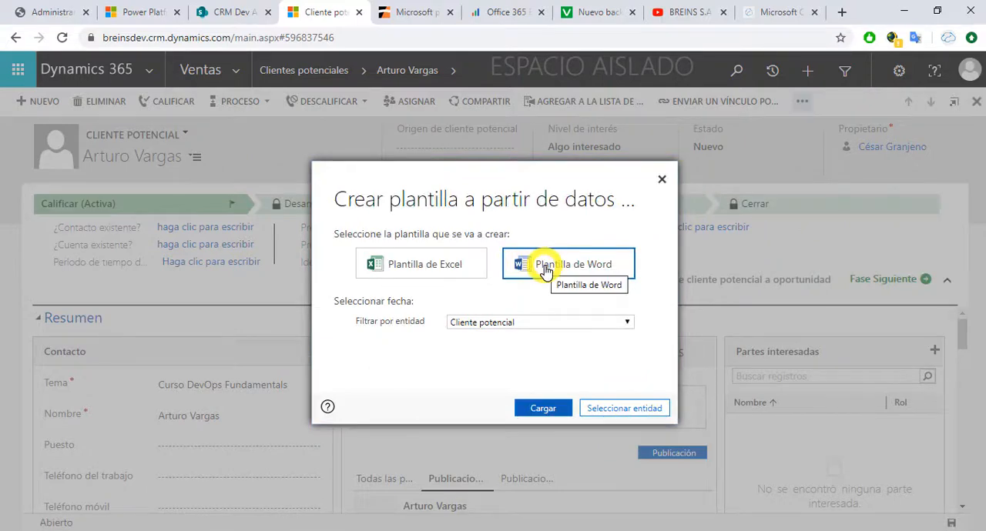
{"action": "left_click", "coordinate": [134, 11]}
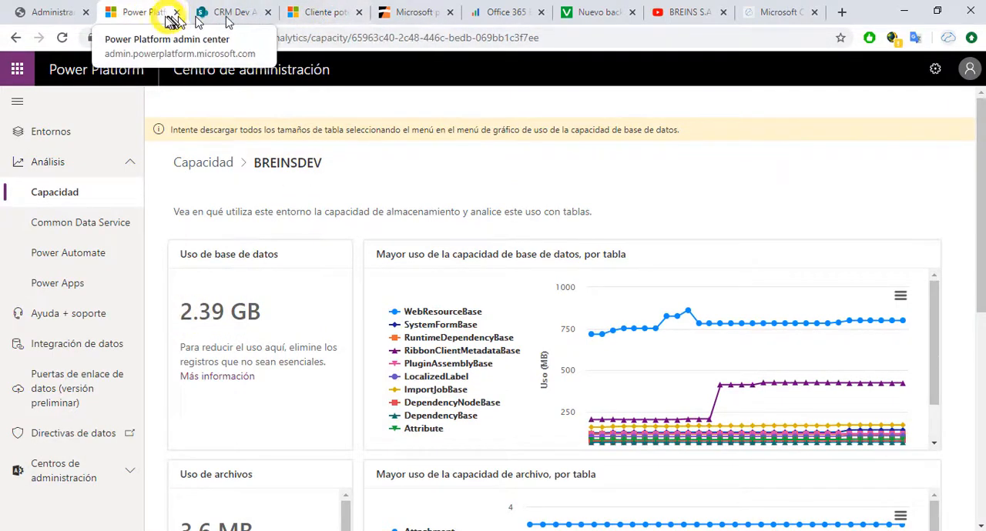
{"action": "left_click", "coordinate": [38, 11]}
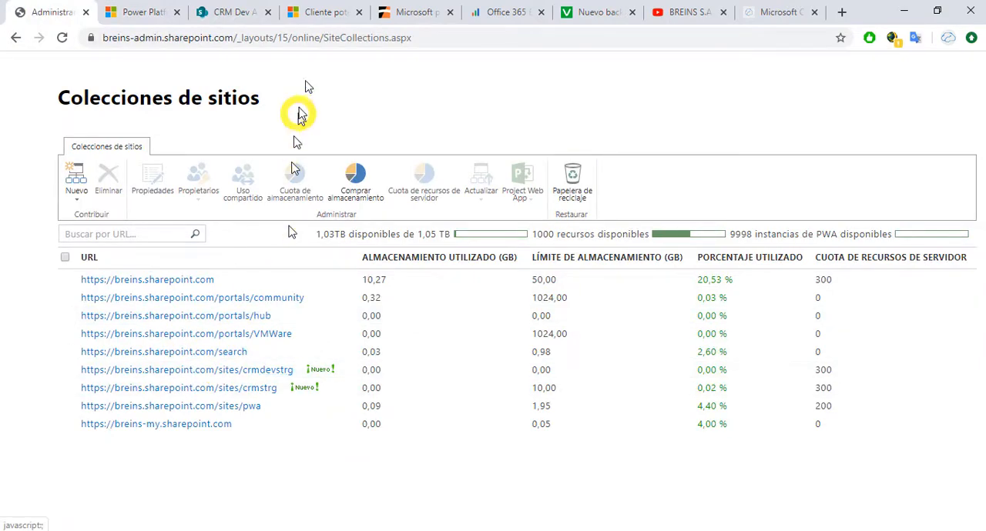
{"action": "left_click", "coordinate": [308, 12]}
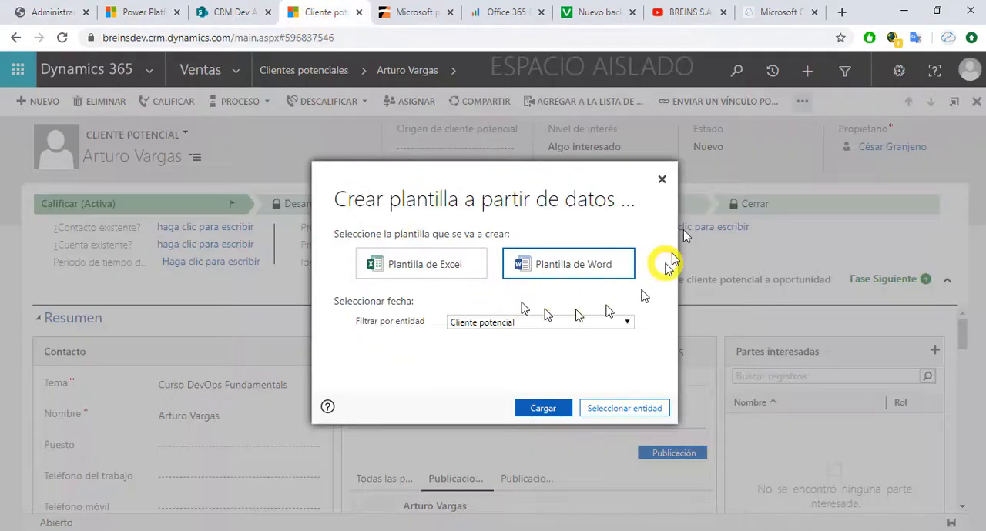
{"action": "left_click", "coordinate": [661, 179]}
Step: Open the Documentación de ventas list under Colateral in the Ventas area
{"action": "scroll", "coordinate": [663, 317], "scroll_direction": "down", "scroll_amount": 10}
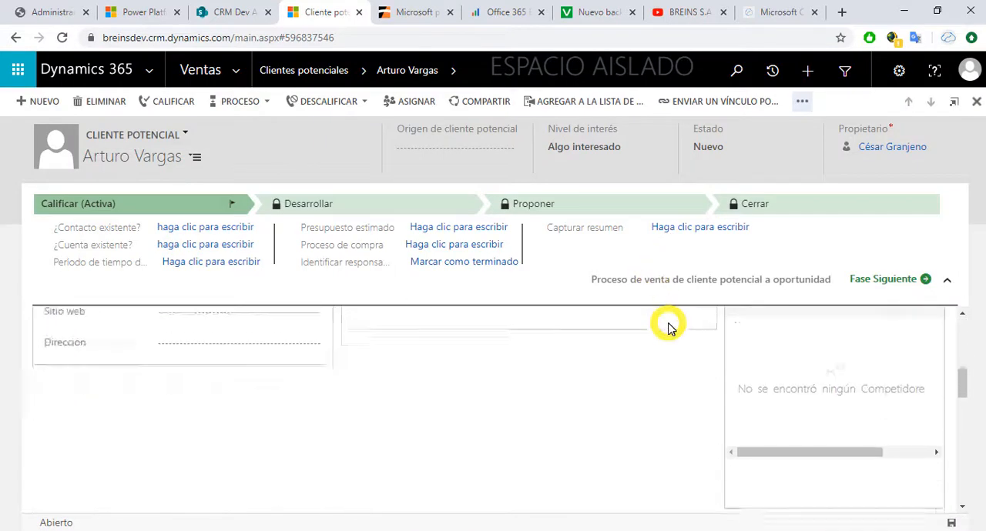
{"action": "scroll", "coordinate": [667, 327], "scroll_direction": "up", "scroll_amount": 5}
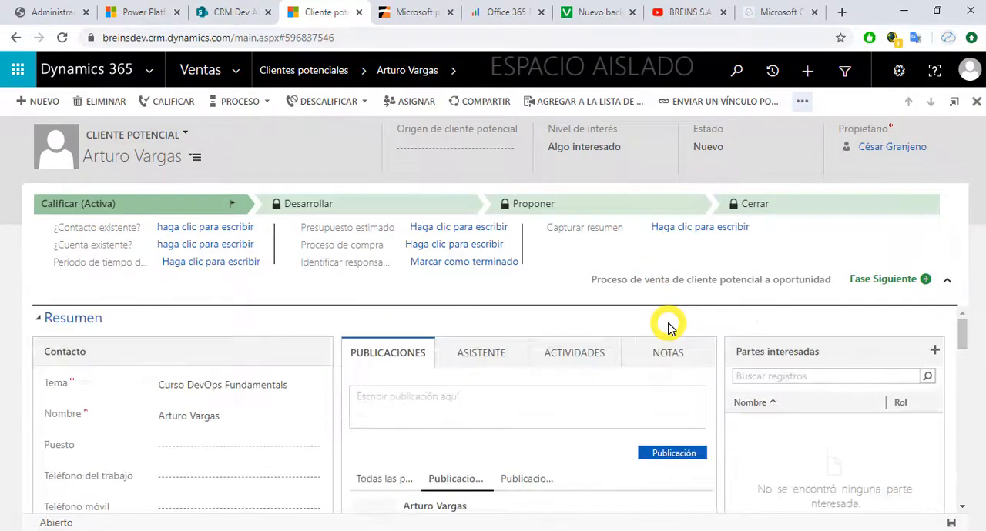
{"action": "left_click", "coordinate": [236, 71]}
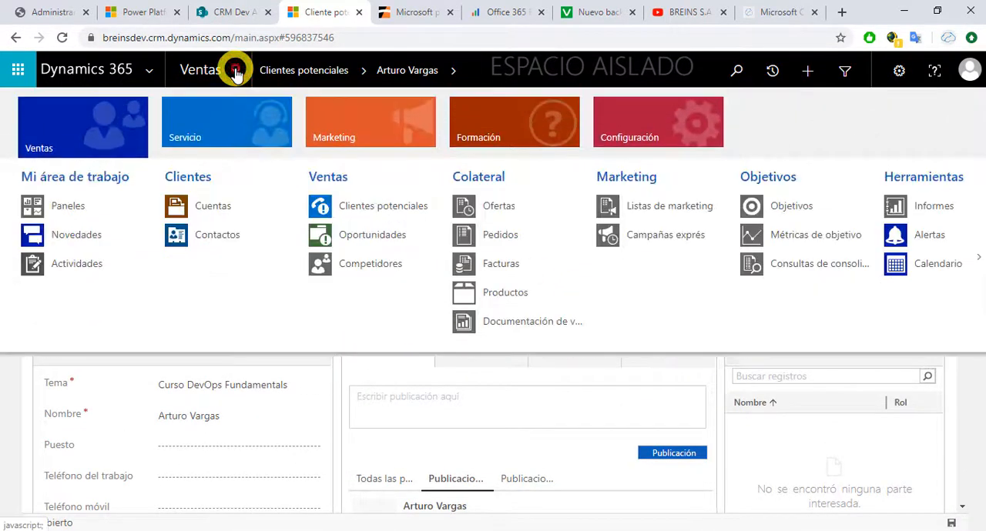
{"action": "left_click", "coordinate": [632, 128]}
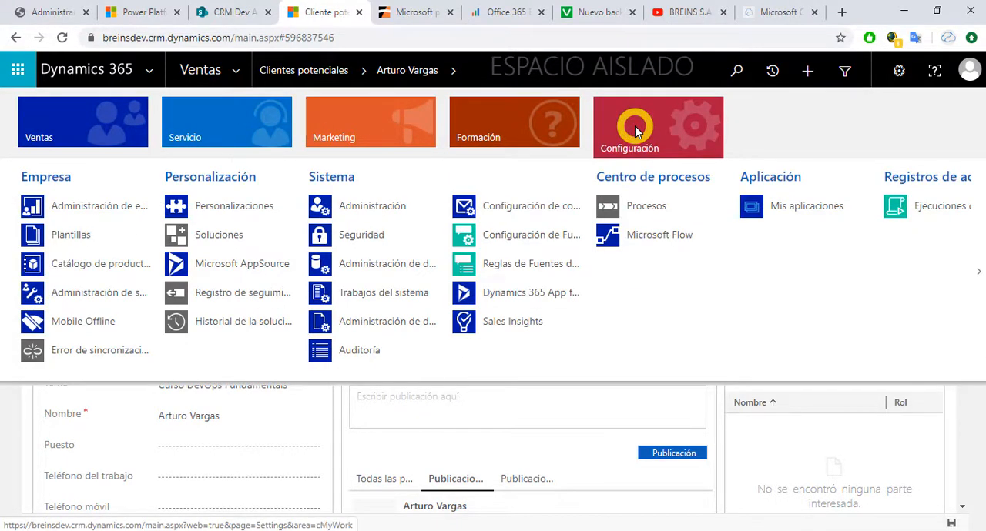
{"action": "left_click", "coordinate": [135, 141]}
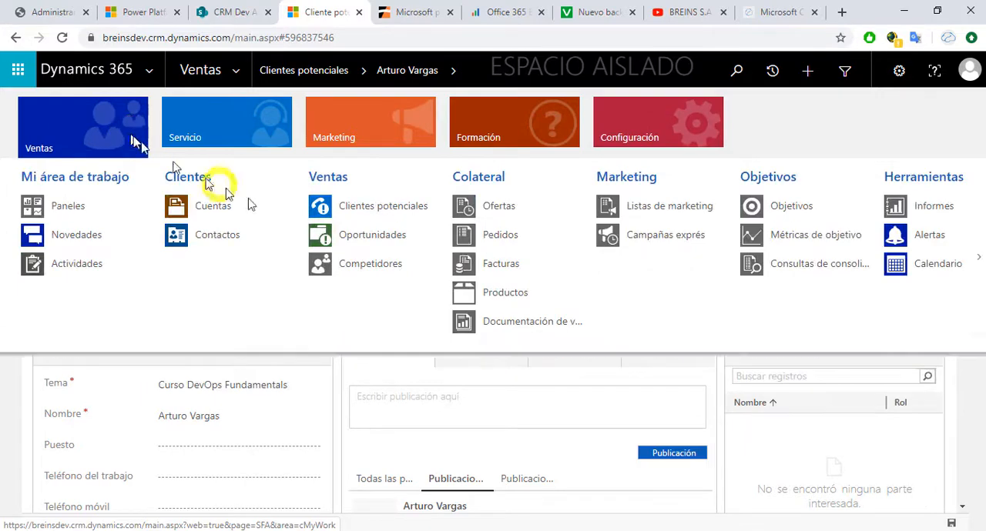
{"action": "left_click", "coordinate": [520, 327]}
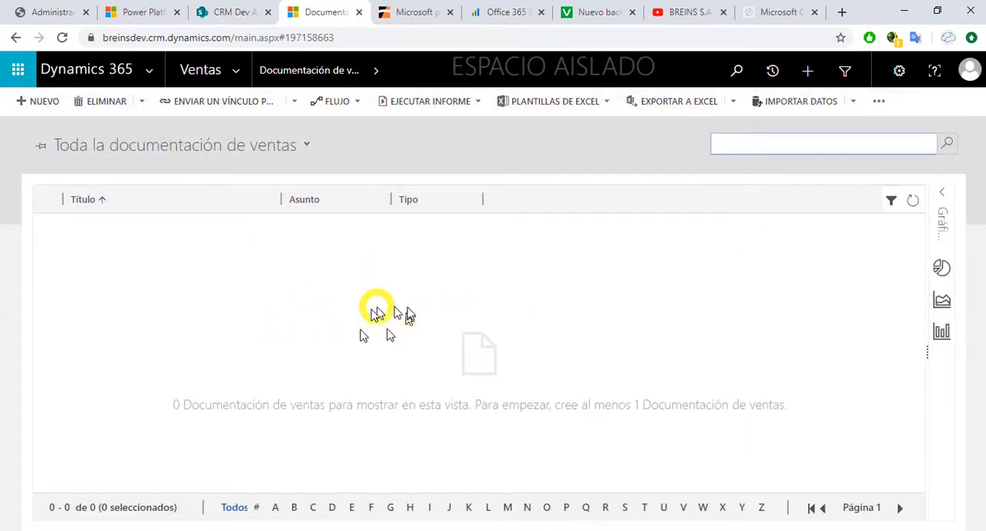
Step: Create and save a sales documentation record titled "Temario Curso DevOps" with the subject Asunto predeterminado
{"action": "left_click", "coordinate": [38, 101]}
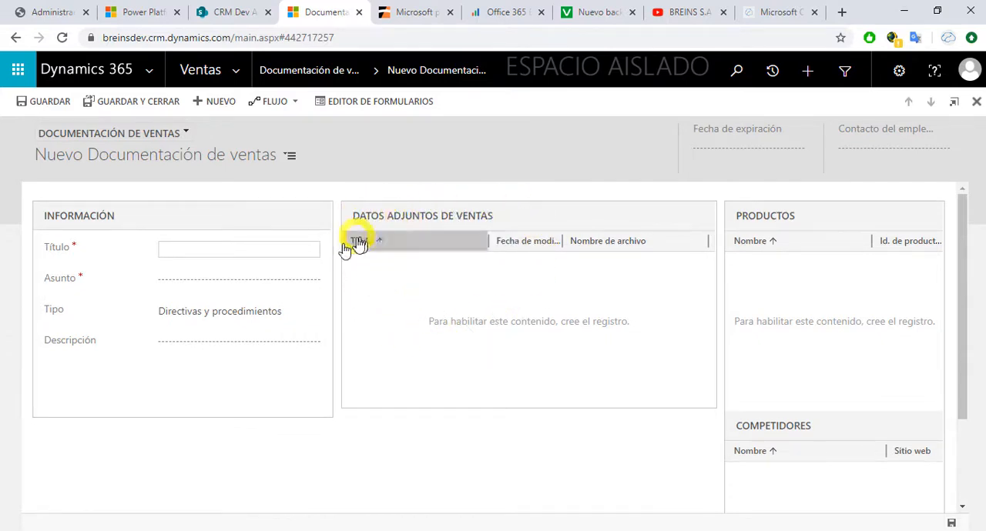
{"action": "left_click", "coordinate": [301, 250]}
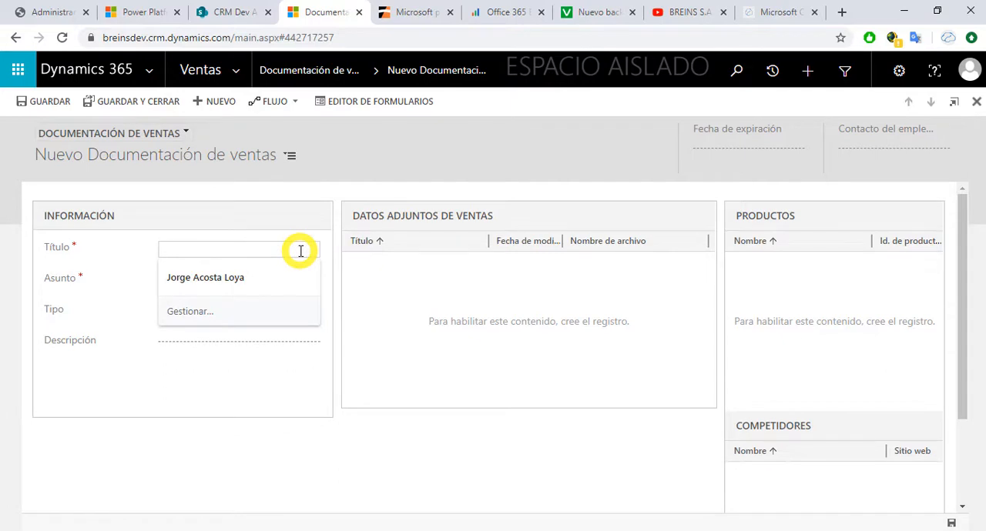
{"action": "type", "text": "T"}
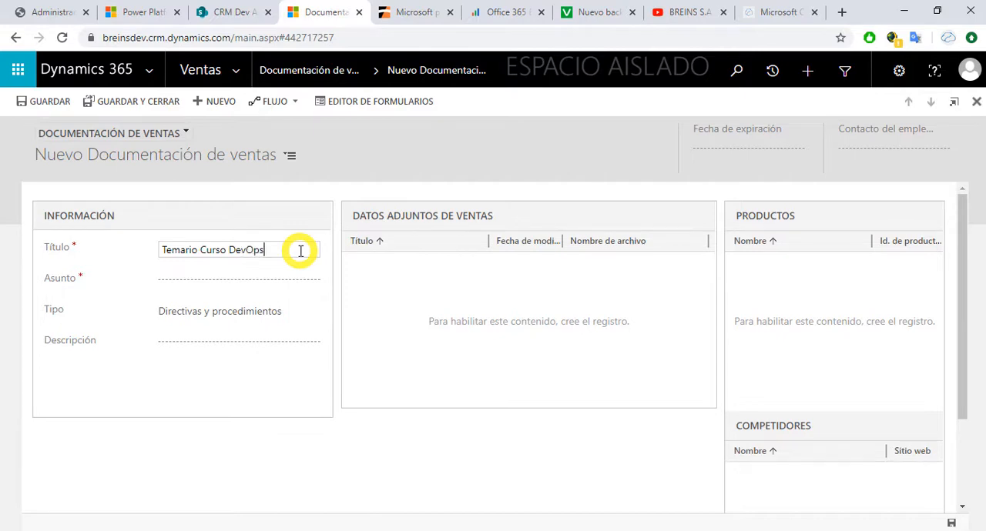
{"action": "type", "text": "emario Curso DevOps"}
{"action": "left_click", "coordinate": [275, 280]}
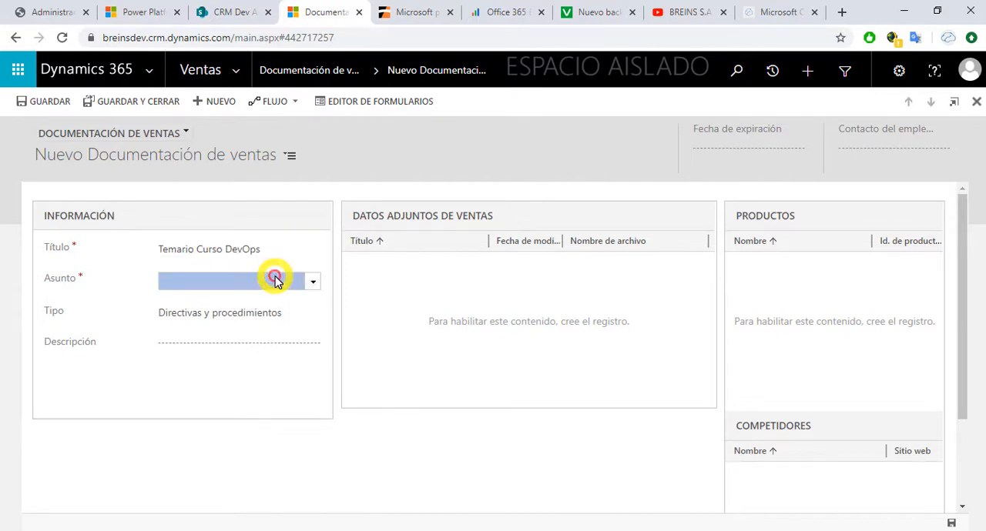
{"action": "left_click", "coordinate": [310, 284]}
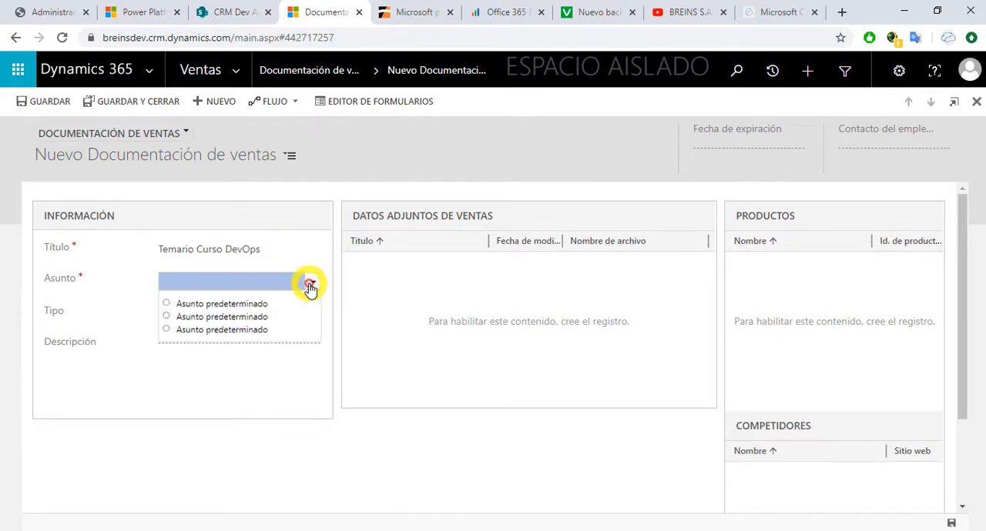
{"action": "left_click", "coordinate": [241, 306]}
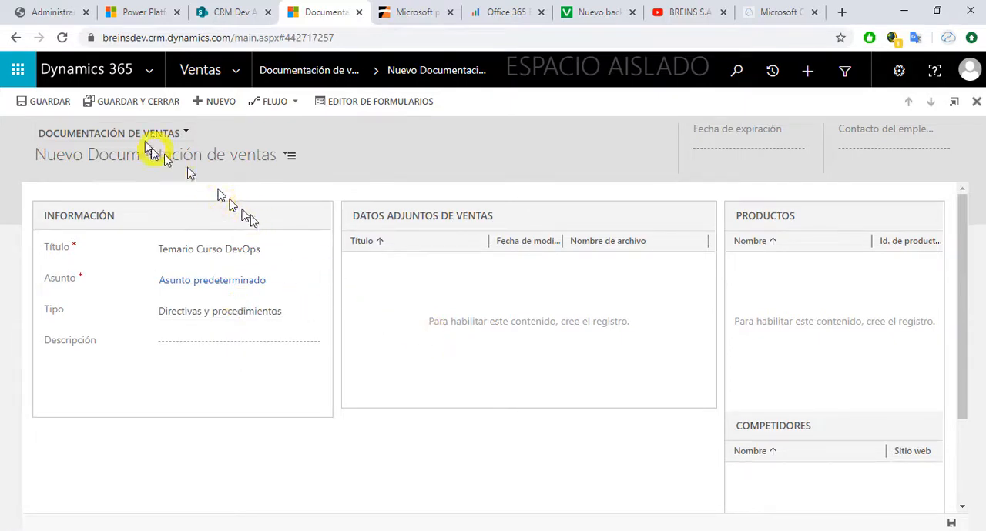
{"action": "left_click", "coordinate": [40, 101]}
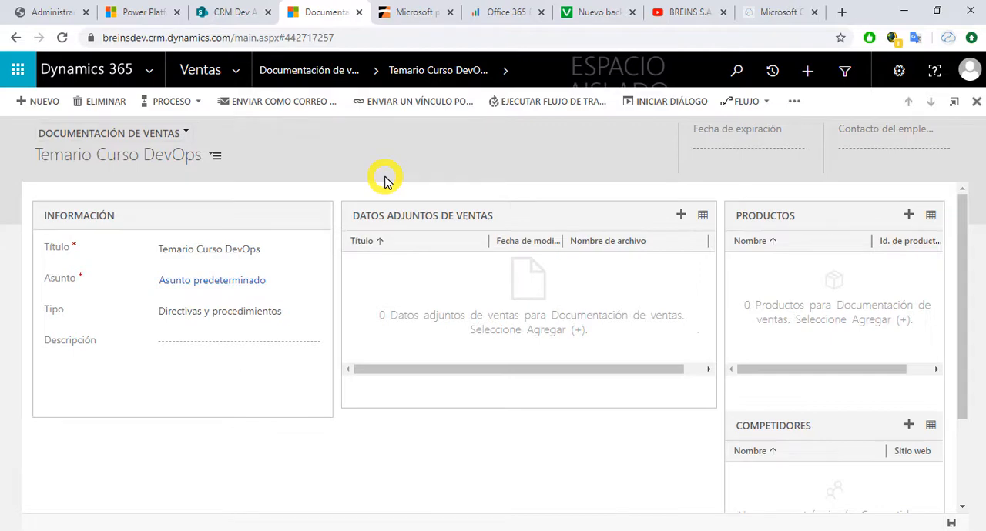
Step: Examine the new sales attachment form for the Temario Curso DevOps record, then close it without attaching a file
{"action": "left_click", "coordinate": [680, 215]}
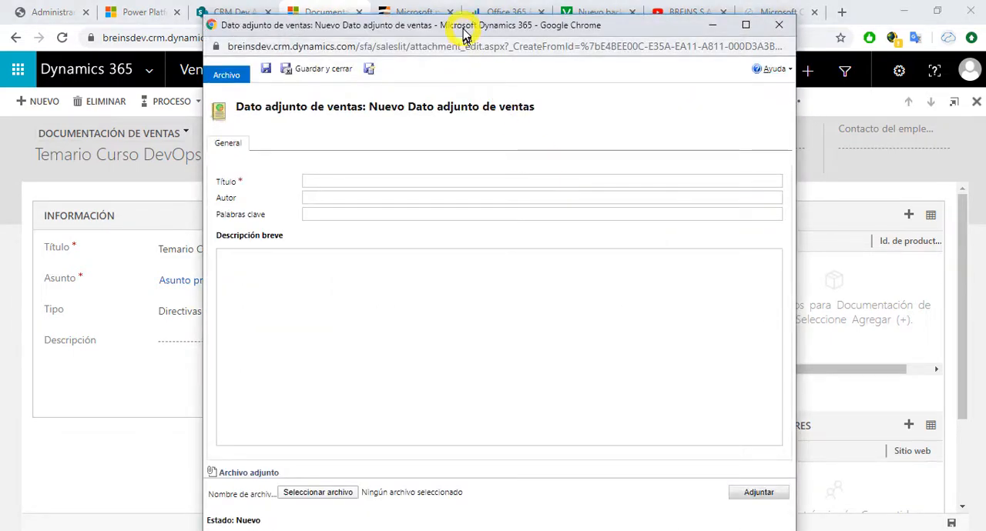
{"action": "double_click", "coordinate": [462, 30]}
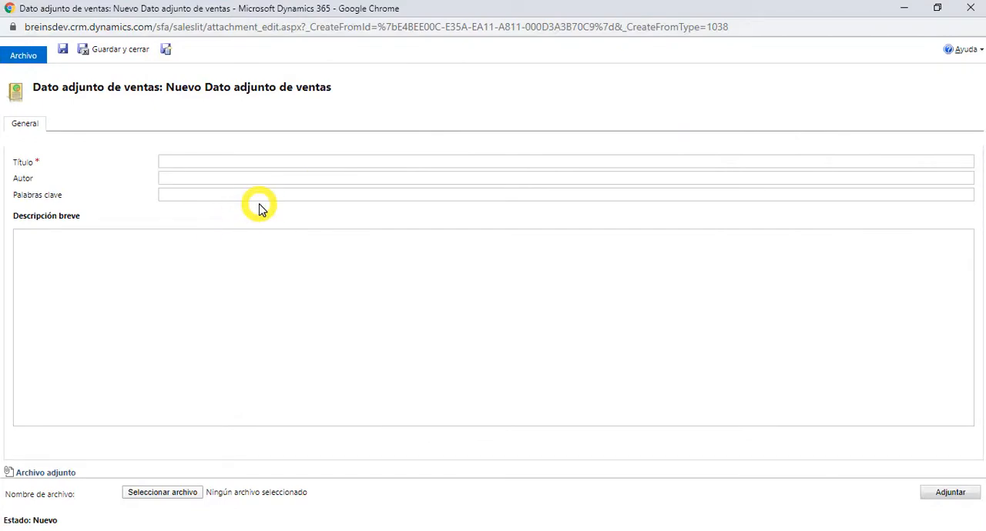
{"action": "double_click", "coordinate": [449, 17]}
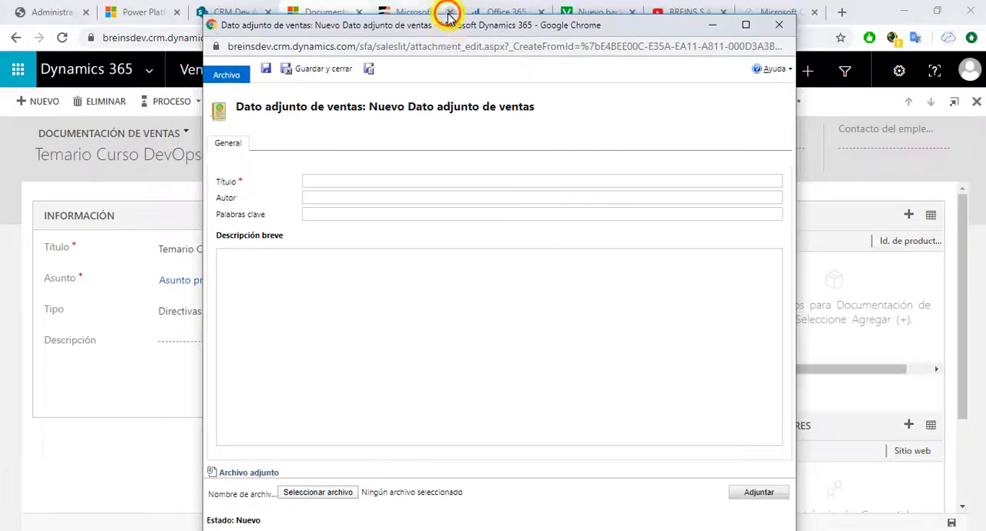
{"action": "left_click", "coordinate": [782, 30]}
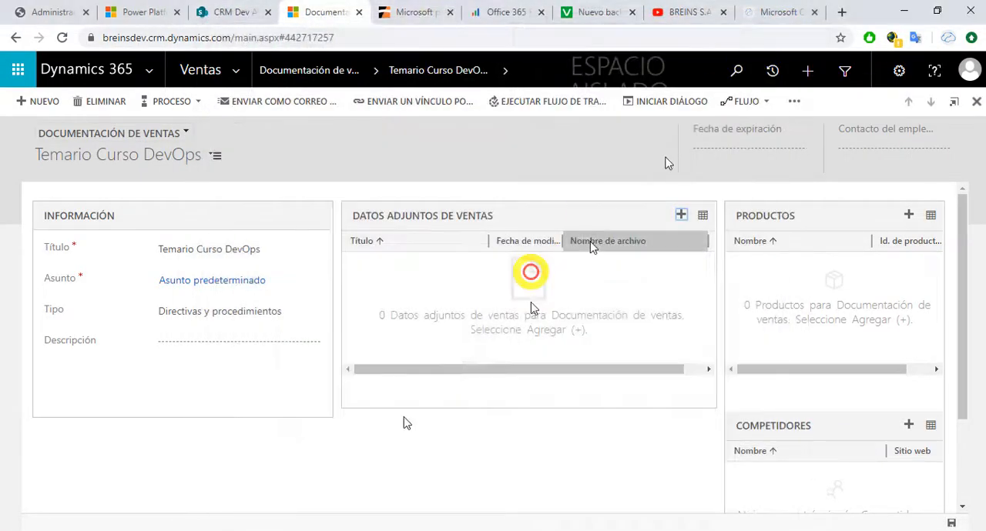
Step: Switch to File Explorer and preview the student PDF, trainer PowerPoint and BREINS brochure in Documentos, then minimize the window
{"action": "left_click", "coordinate": [115, 529]}
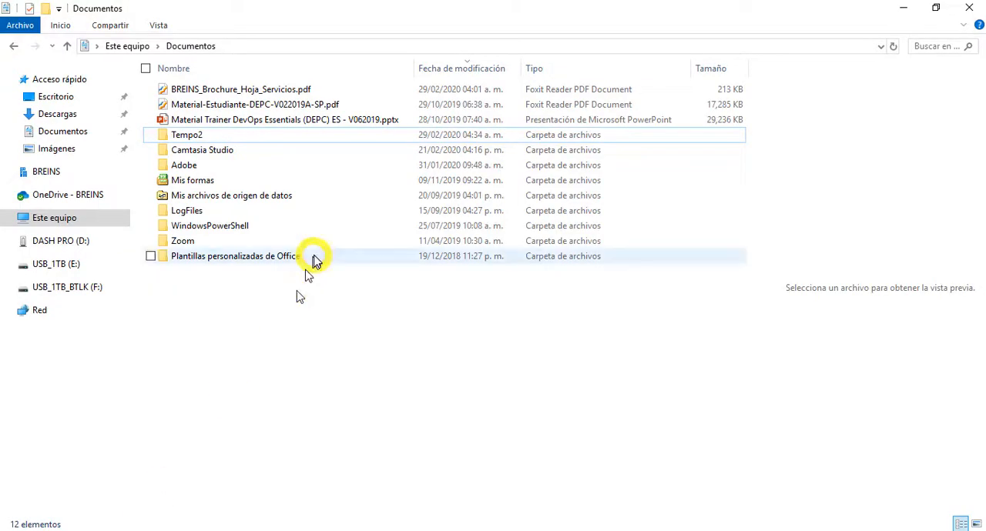
{"action": "left_click", "coordinate": [299, 108]}
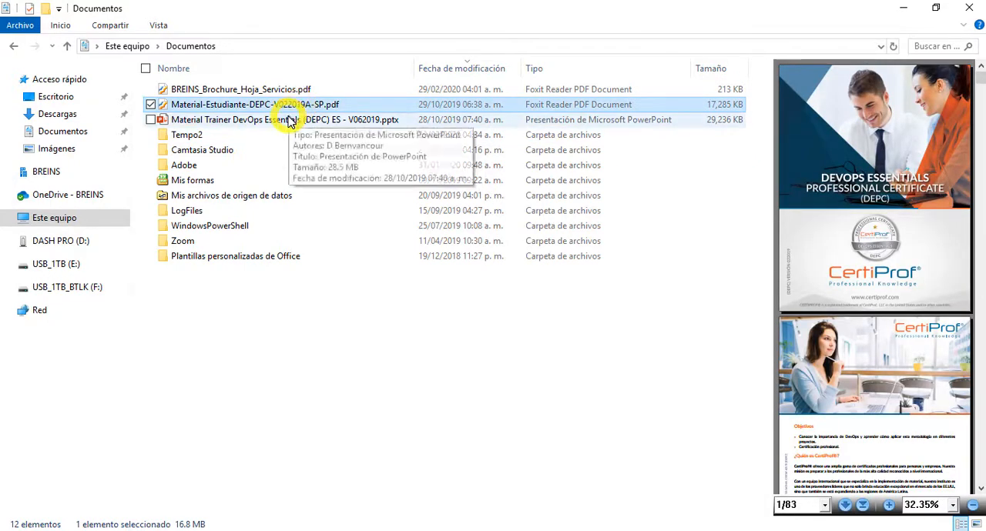
{"action": "left_click", "coordinate": [290, 121]}
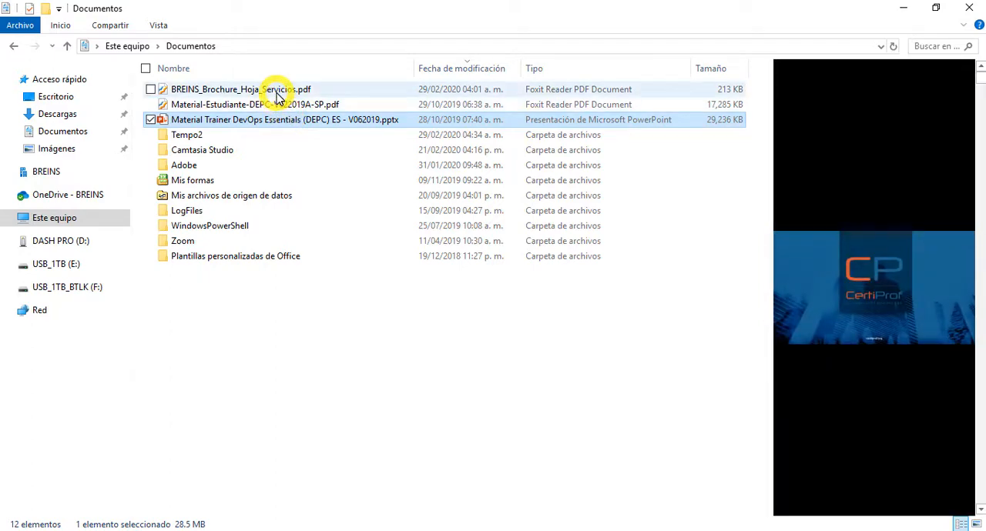
{"action": "left_click", "coordinate": [277, 91]}
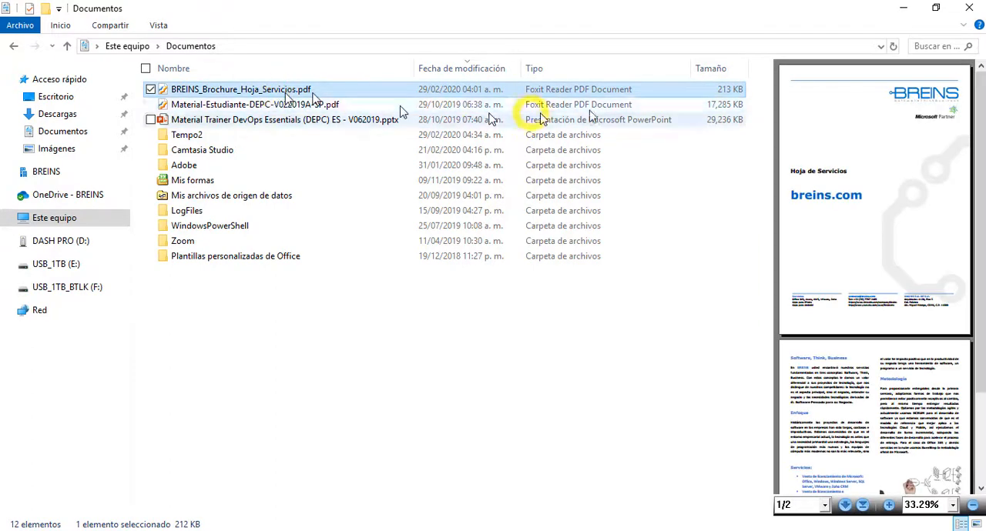
{"action": "left_click", "coordinate": [905, 9]}
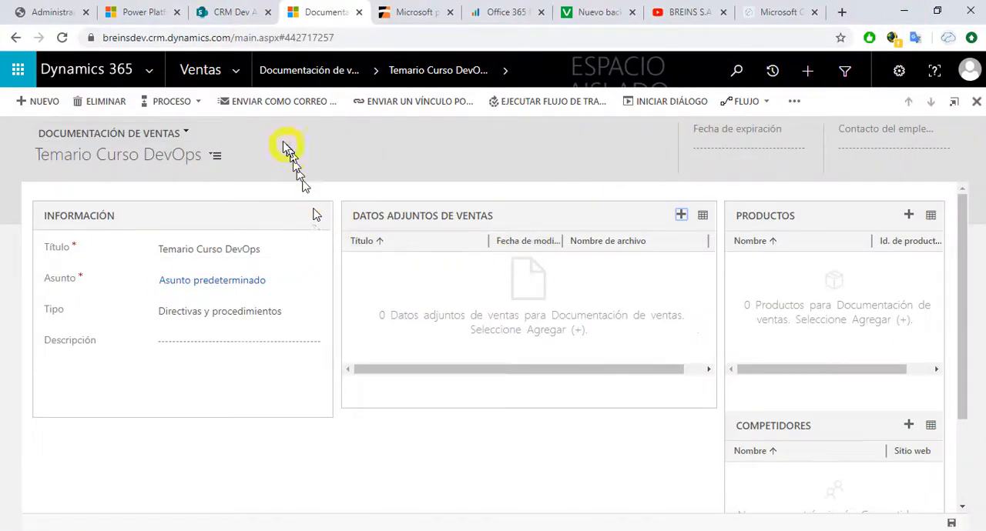
Step: Compare the BREINSDEV capacity page in the Power Platform admin center with the SharePoint site collections' storage
{"action": "left_click", "coordinate": [144, 14]}
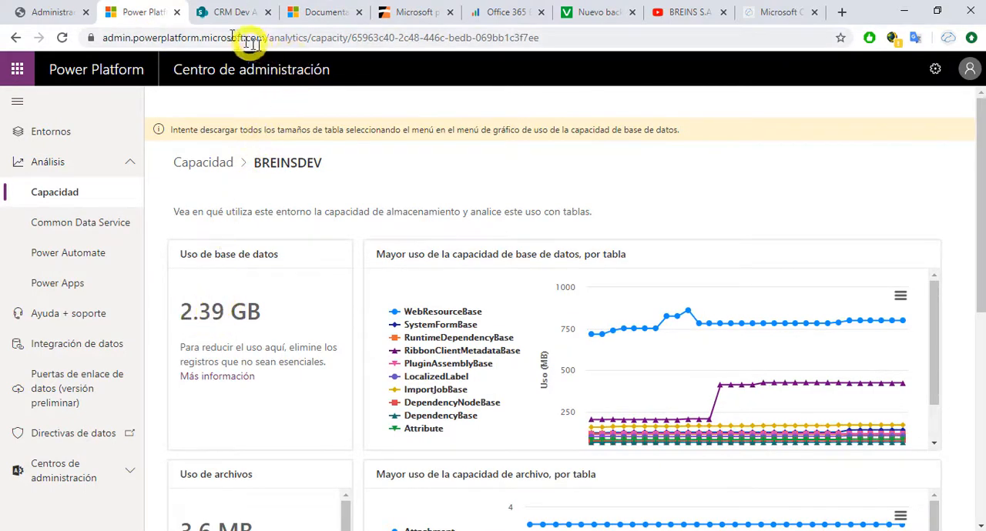
{"action": "left_click", "coordinate": [51, 13]}
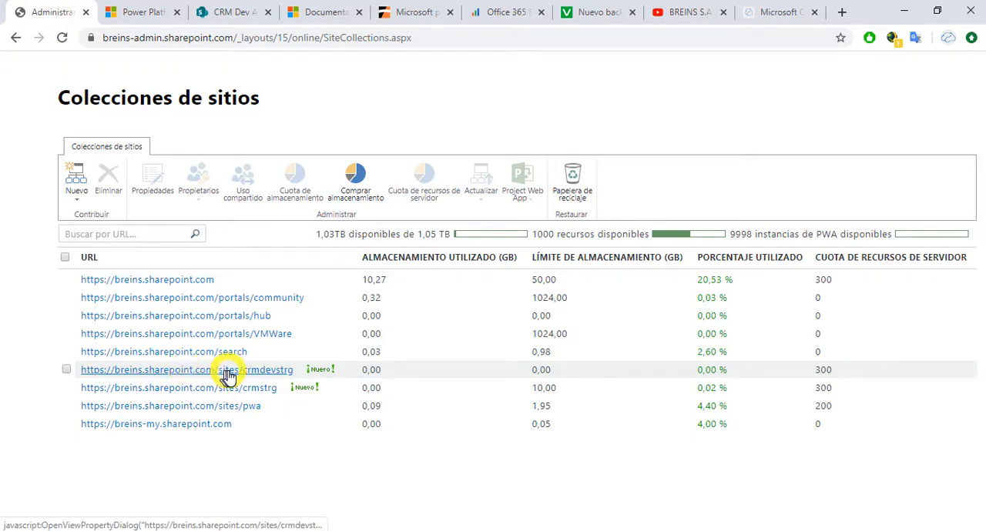
{"action": "left_click", "coordinate": [132, 12]}
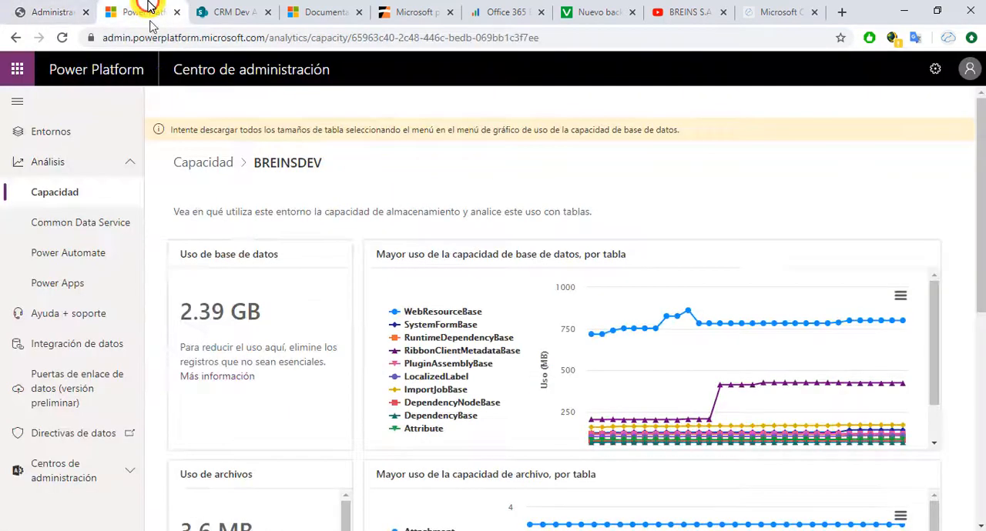
{"action": "left_click", "coordinate": [50, 12]}
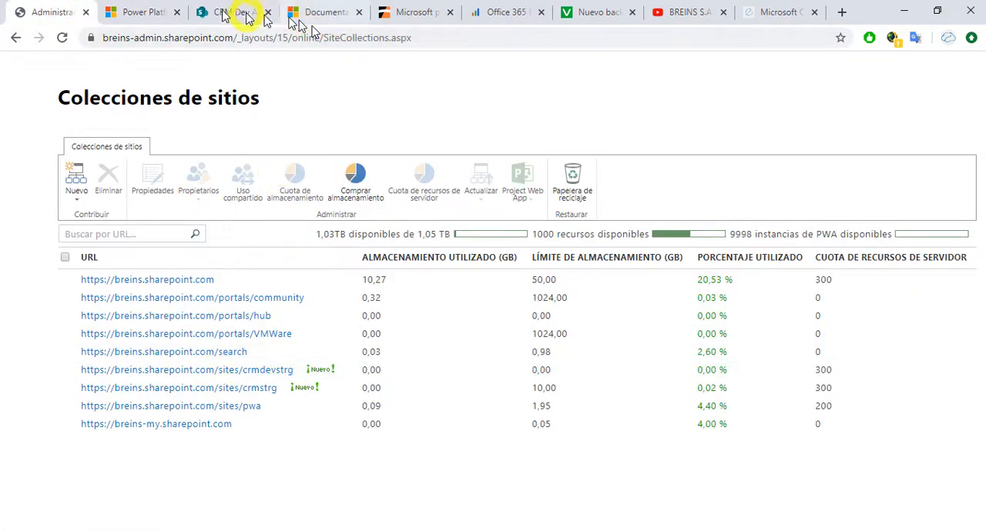
Step: Switch back to Dynamics 365 and delete the Temario Curso DevOps record from the sales documentation list
{"action": "left_click", "coordinate": [308, 13]}
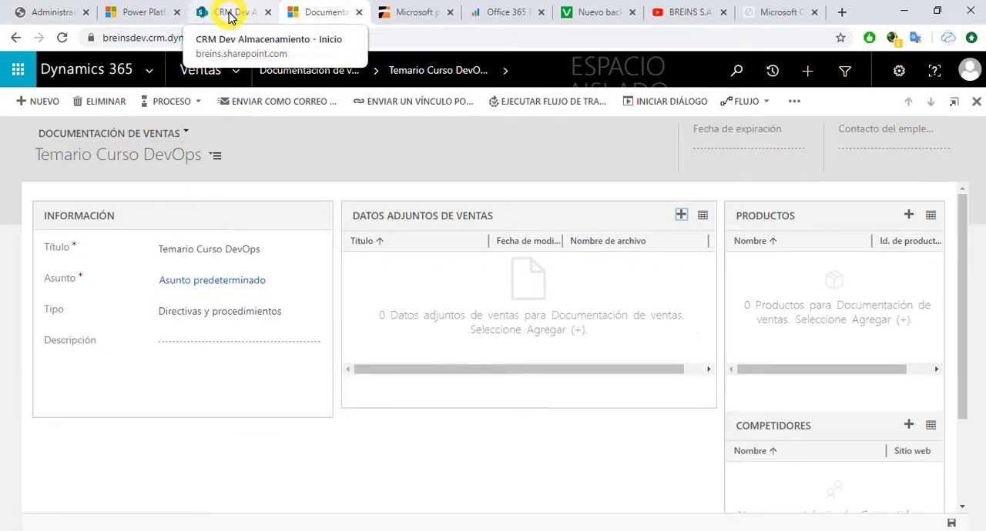
{"action": "left_click", "coordinate": [301, 73]}
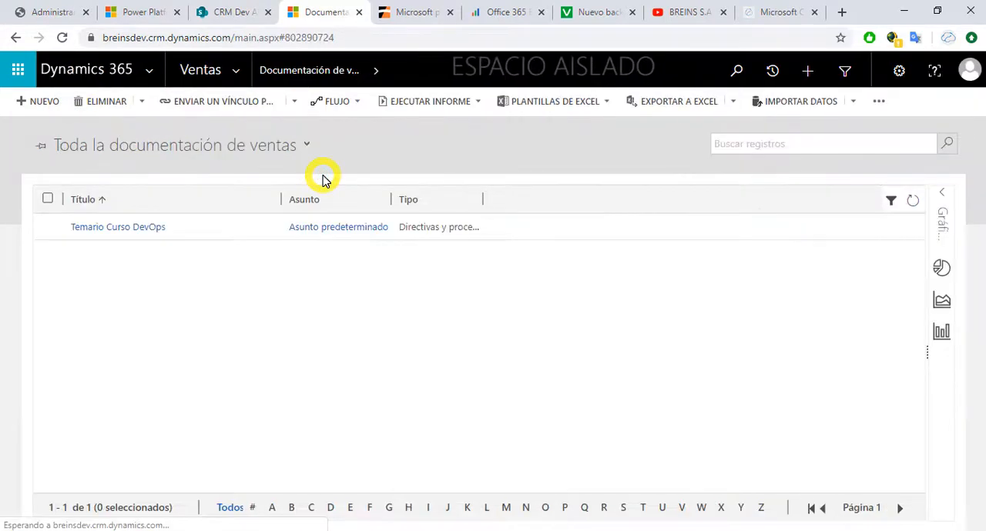
{"action": "left_click", "coordinate": [47, 199]}
{"action": "left_click", "coordinate": [156, 103]}
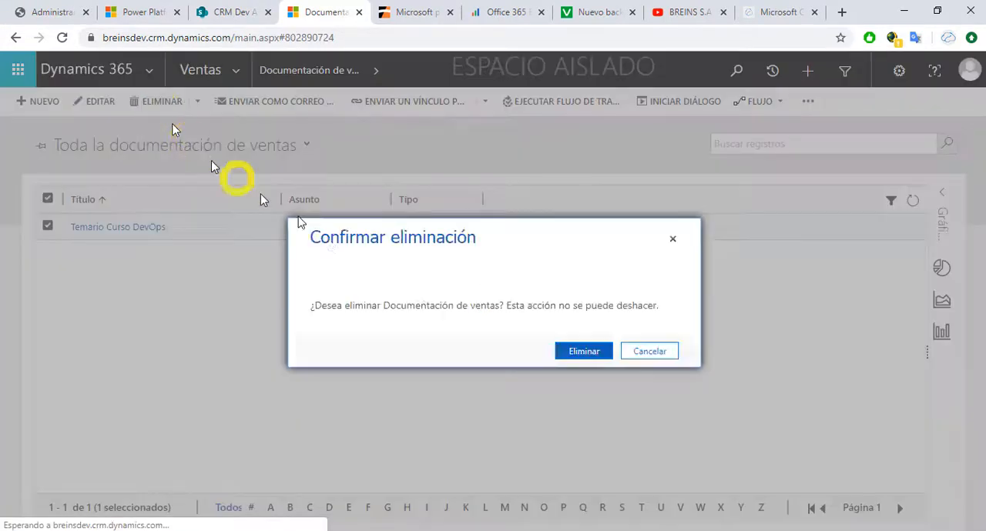
{"action": "left_click", "coordinate": [565, 351]}
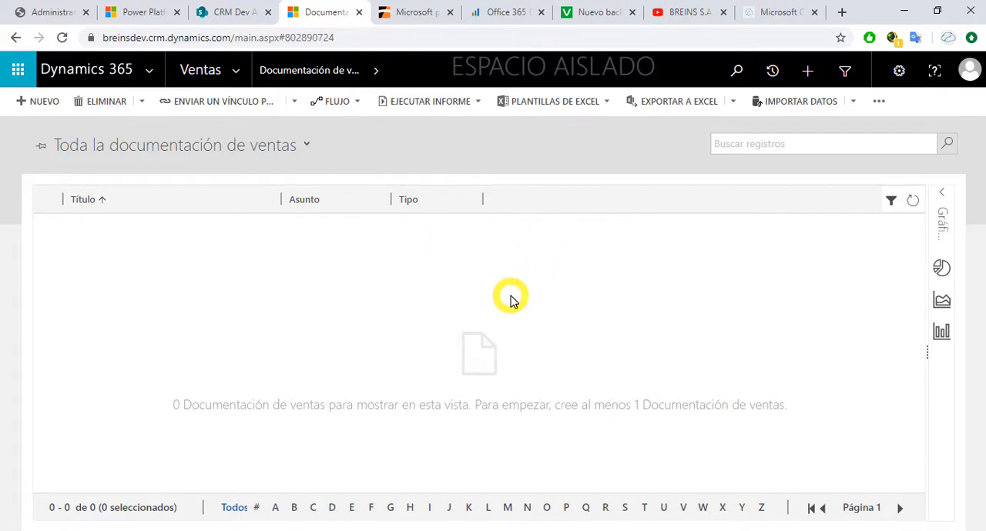
Step: Switch to the Veeam blog article and review its sections on SharePoint and OneDrive data protection, improvements and Community Edition
{"action": "left_click", "coordinate": [591, 13]}
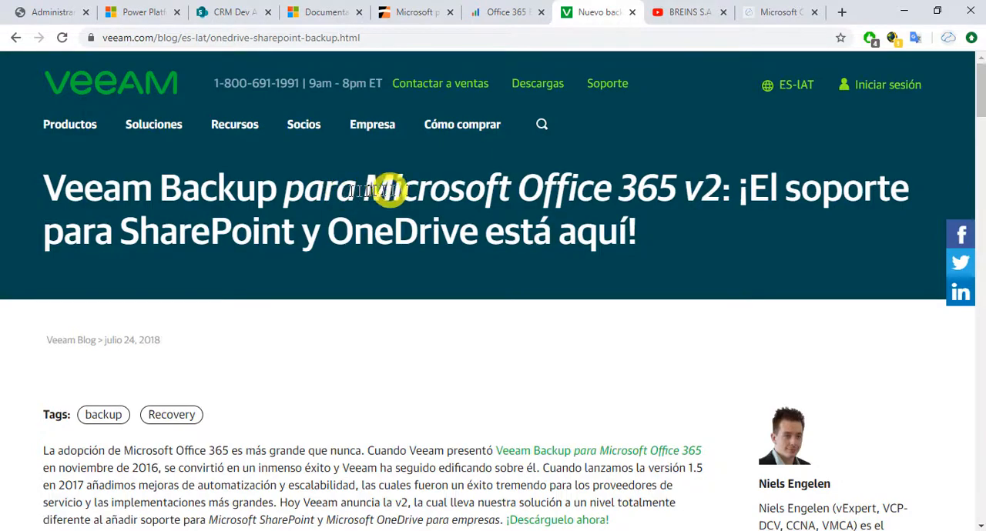
{"action": "scroll", "coordinate": [548, 348], "scroll_direction": "down", "scroll_amount": 5}
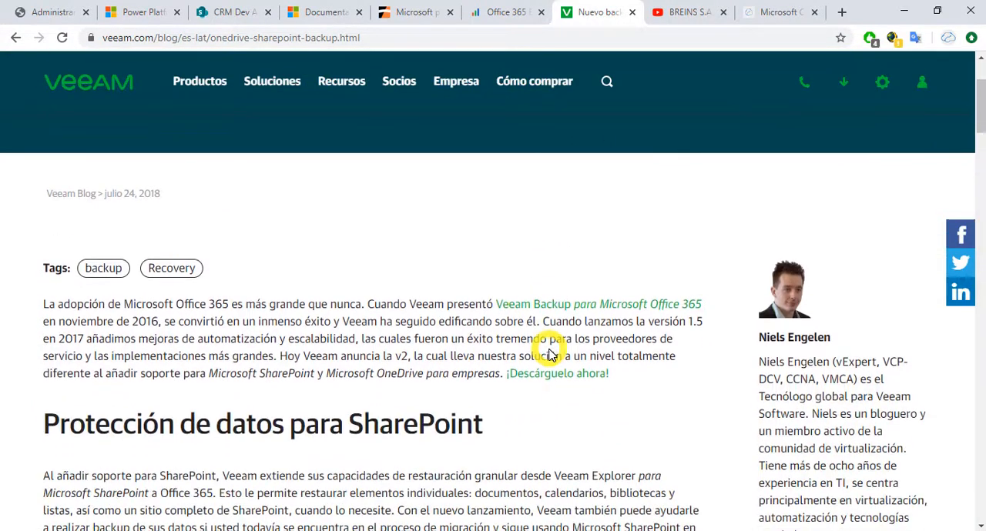
{"action": "scroll", "coordinate": [548, 354], "scroll_direction": "down", "scroll_amount": 2}
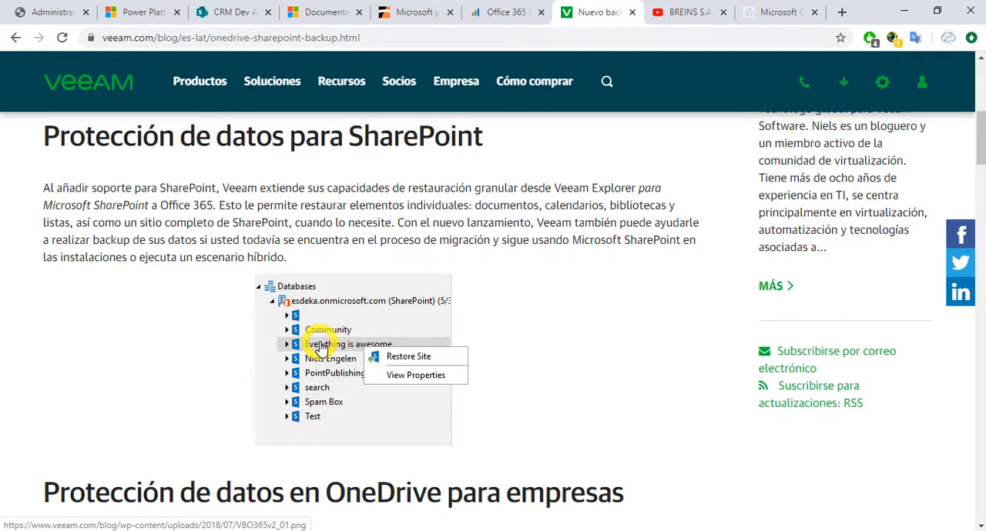
{"action": "scroll", "coordinate": [322, 348], "scroll_direction": "down", "scroll_amount": 5}
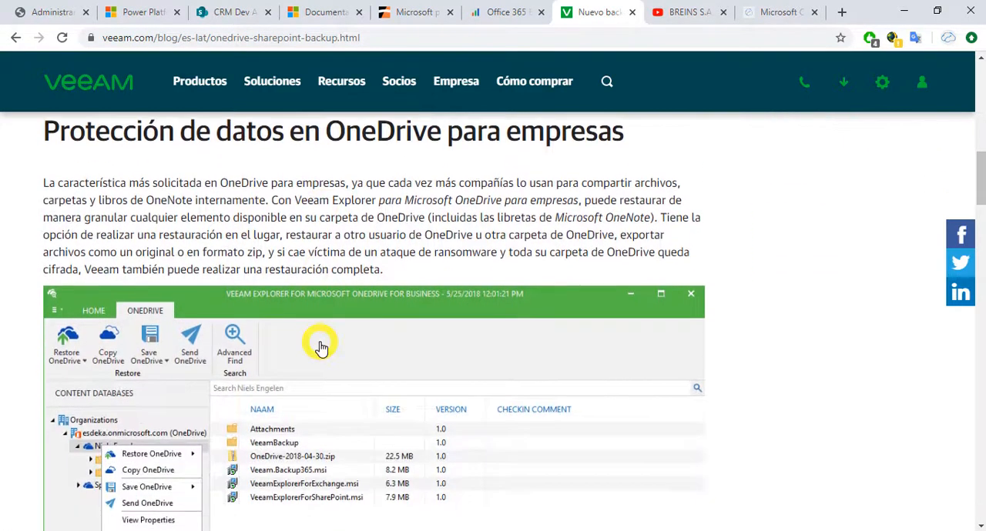
{"action": "scroll", "coordinate": [322, 348], "scroll_direction": "down", "scroll_amount": 1}
{"action": "scroll", "coordinate": [322, 348], "scroll_direction": "down", "scroll_amount": 1}
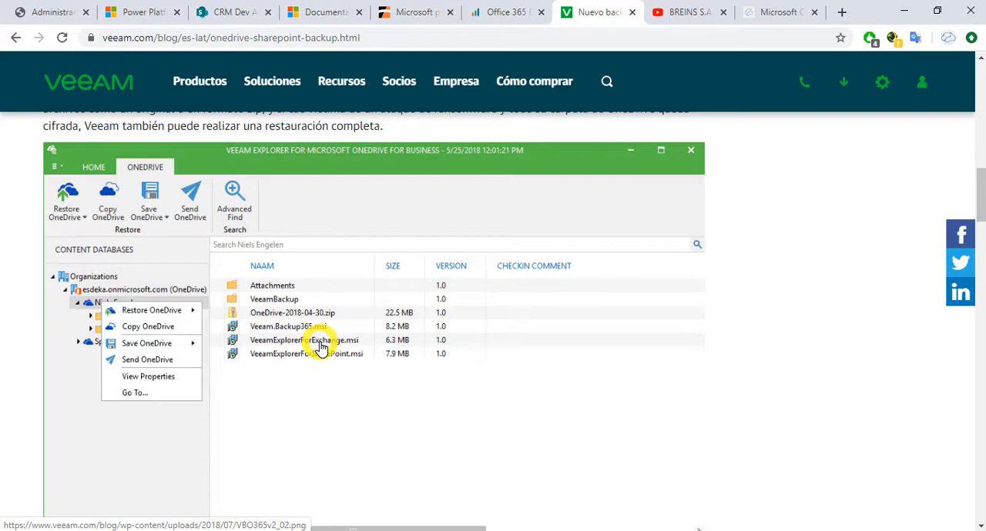
{"action": "scroll", "coordinate": [321, 348], "scroll_direction": "down", "scroll_amount": 9}
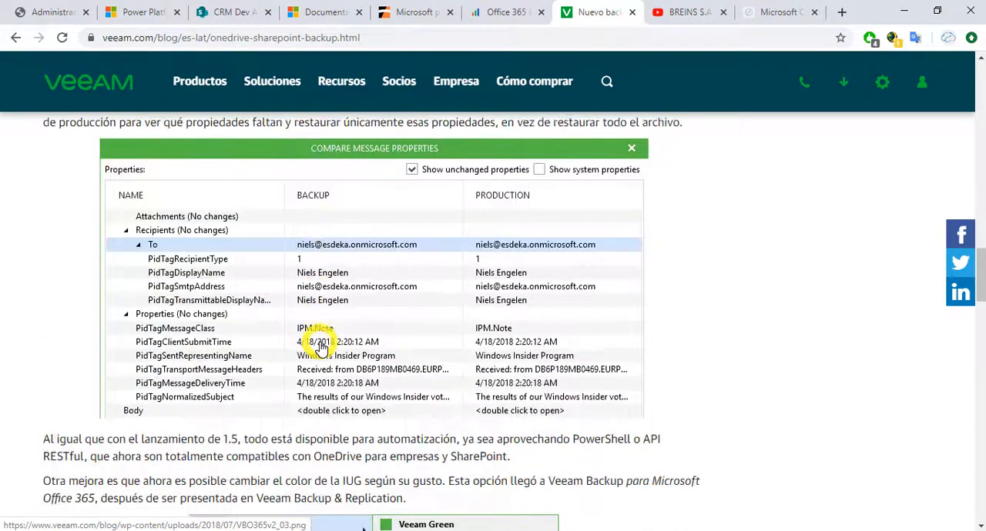
{"action": "scroll", "coordinate": [321, 348], "scroll_direction": "down", "scroll_amount": 12}
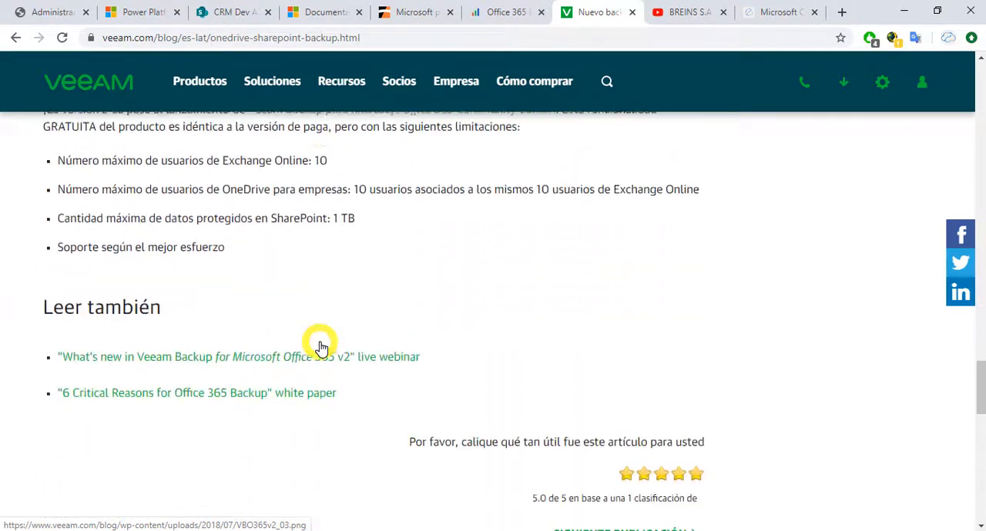
{"action": "scroll", "coordinate": [321, 348], "scroll_direction": "down", "scroll_amount": 4}
{"action": "scroll", "coordinate": [321, 348], "scroll_direction": "up", "scroll_amount": 11}
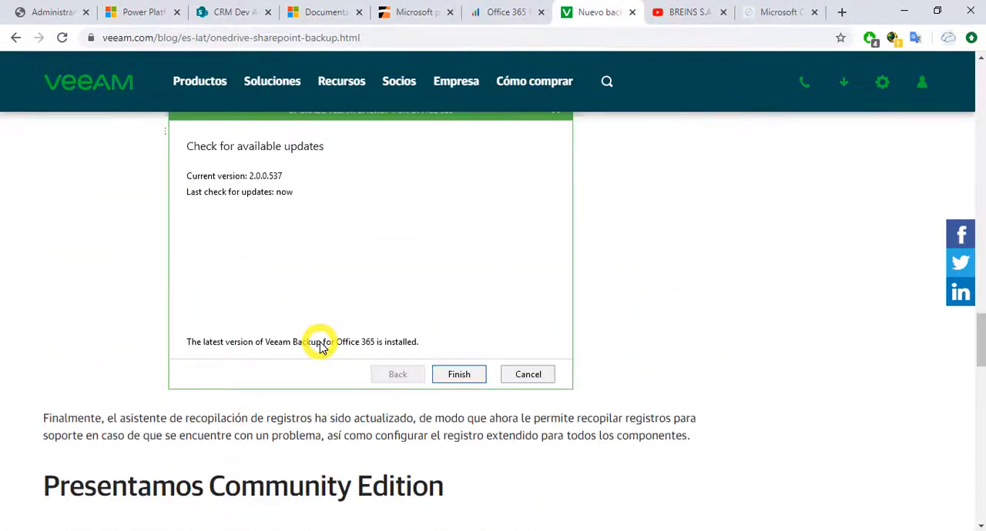
{"action": "scroll", "coordinate": [321, 348], "scroll_direction": "up", "scroll_amount": 10}
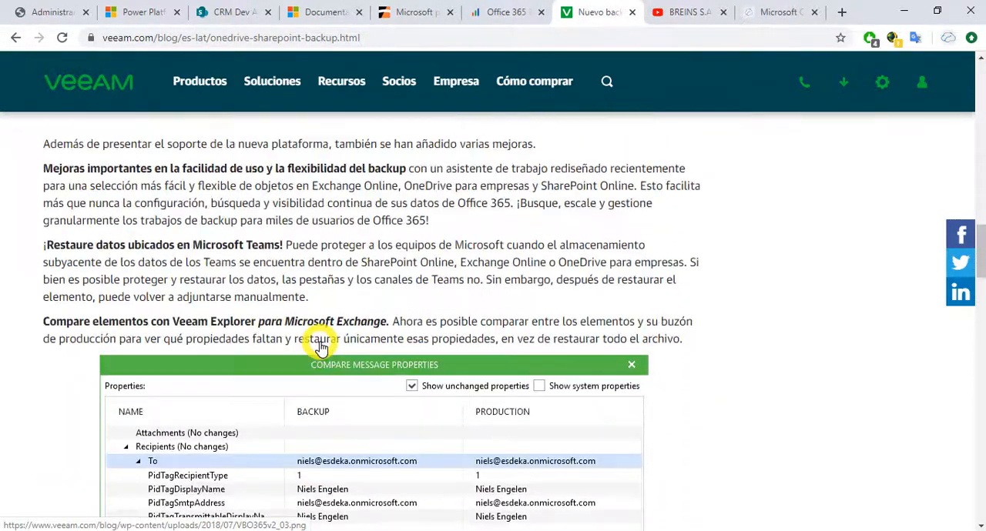
{"action": "scroll", "coordinate": [321, 348], "scroll_direction": "up", "scroll_amount": 2}
{"action": "scroll", "coordinate": [321, 348], "scroll_direction": "down", "scroll_amount": 12}
{"action": "scroll", "coordinate": [321, 348], "scroll_direction": "up", "scroll_amount": 4}
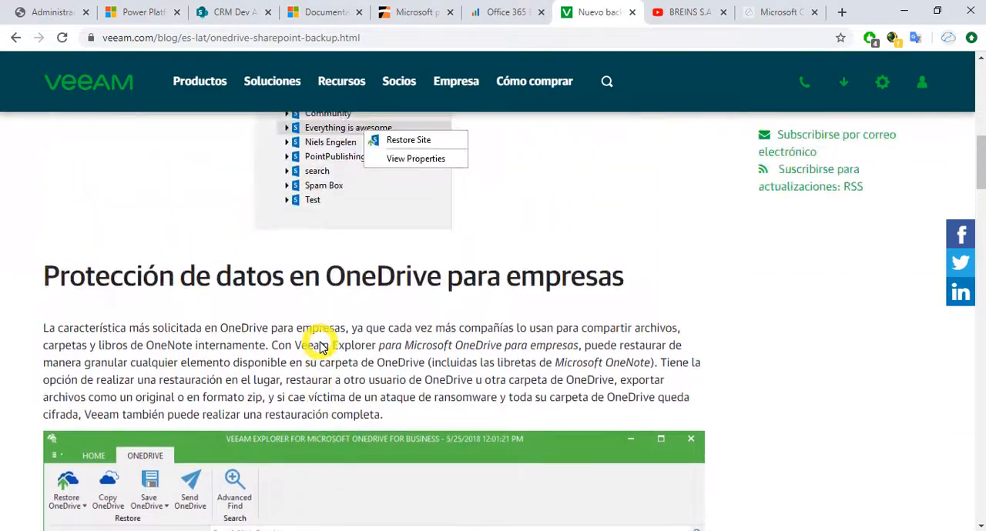
{"action": "scroll", "coordinate": [321, 348], "scroll_direction": "up", "scroll_amount": 10}
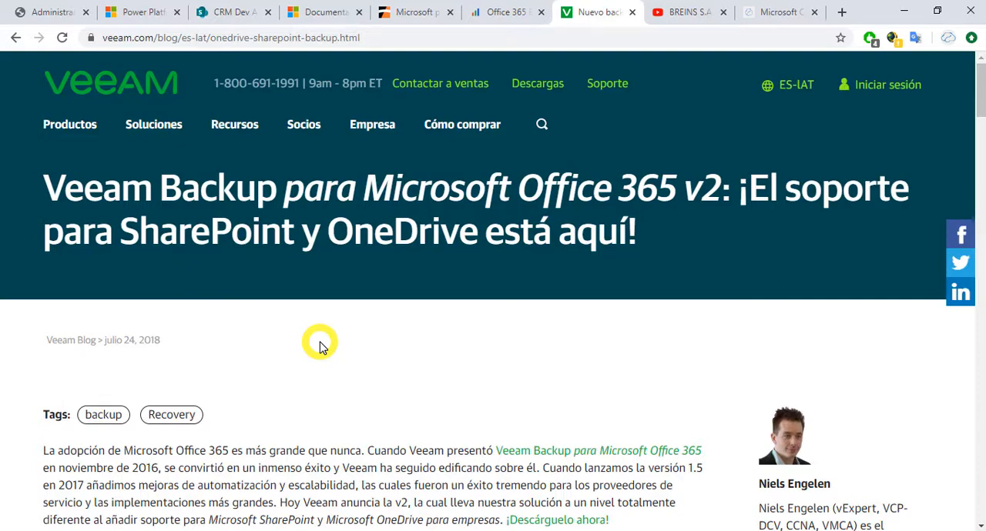
{"action": "scroll", "coordinate": [321, 347], "scroll_direction": "down", "scroll_amount": 5}
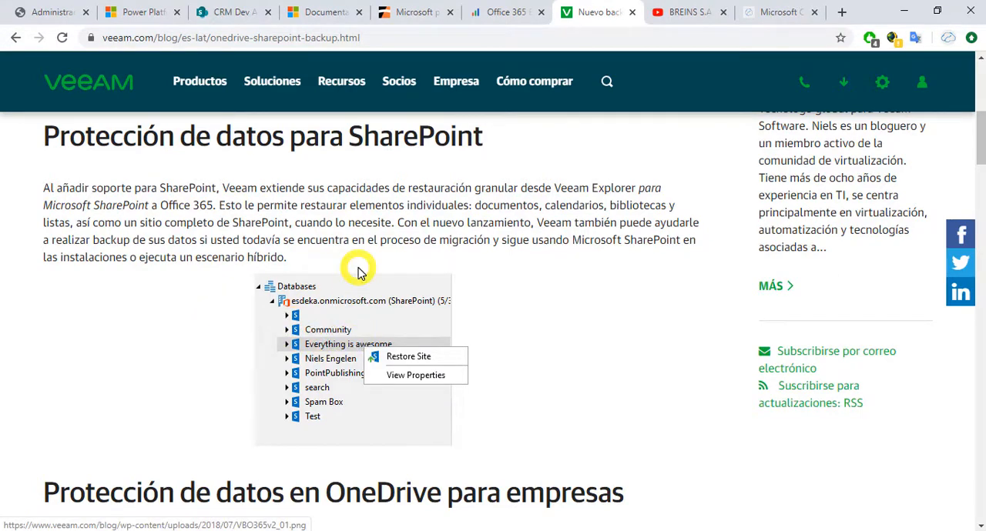
Step: Check the CRM Dev Almacenamiento site, its site collection entry and the signed-in account, then return to the Dynamics 365 sales documentation list
{"action": "left_click", "coordinate": [233, 15]}
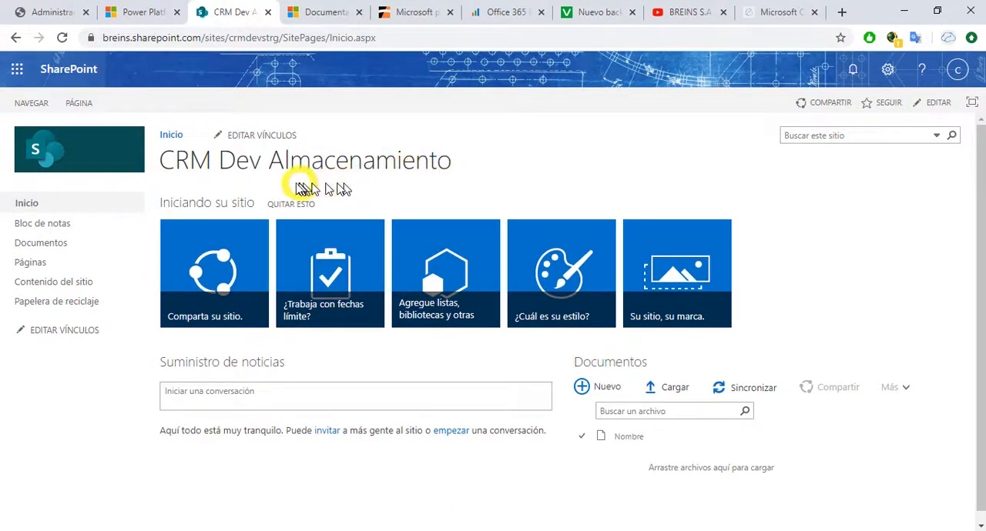
{"action": "left_click", "coordinate": [58, 21]}
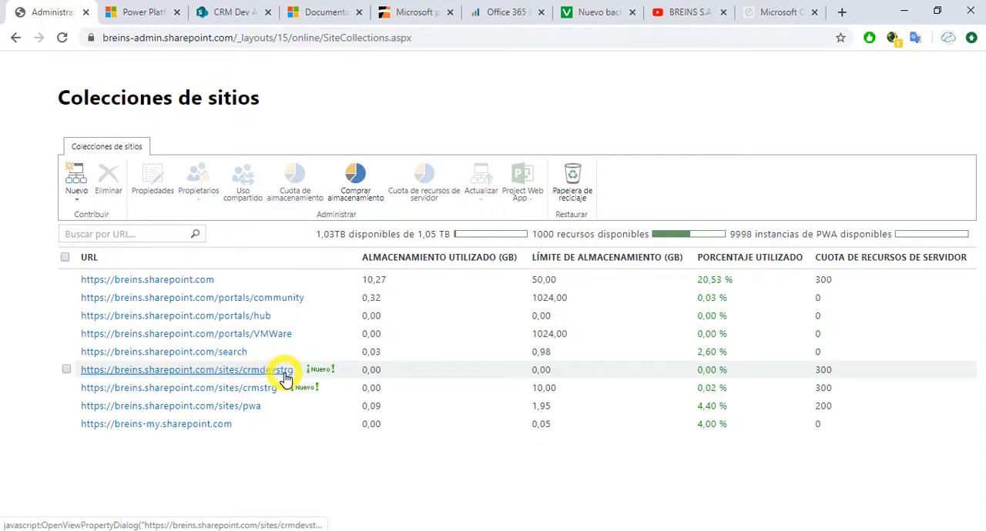
{"action": "left_click", "coordinate": [214, 13]}
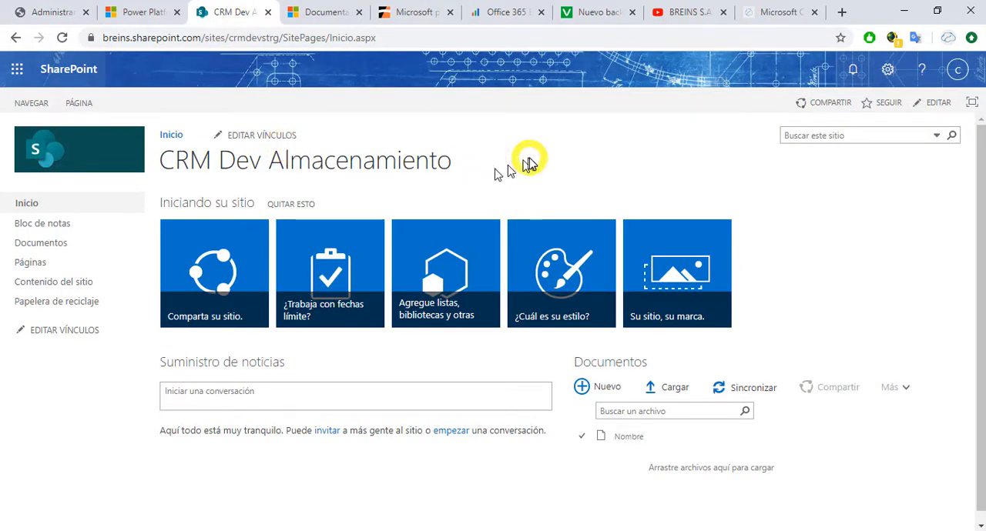
{"action": "left_click", "coordinate": [958, 77]}
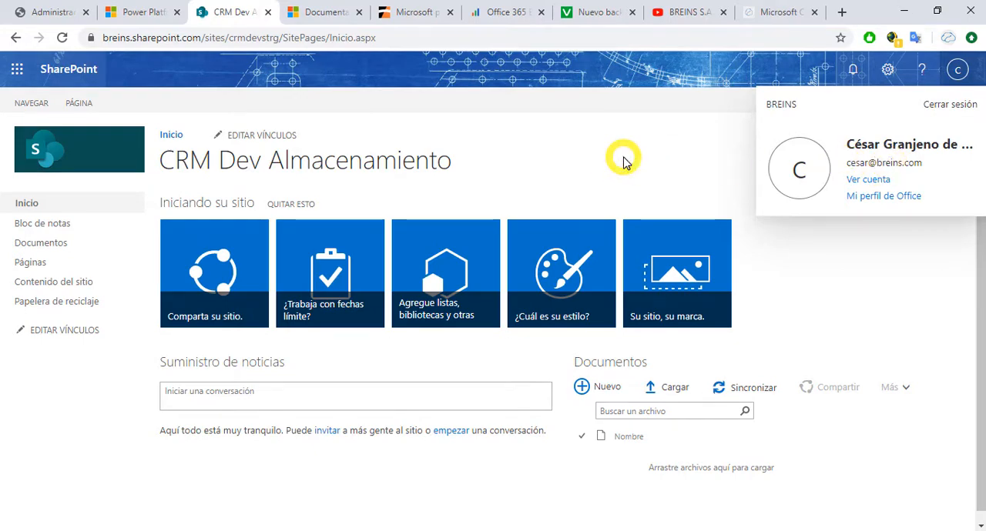
{"action": "left_click", "coordinate": [624, 160]}
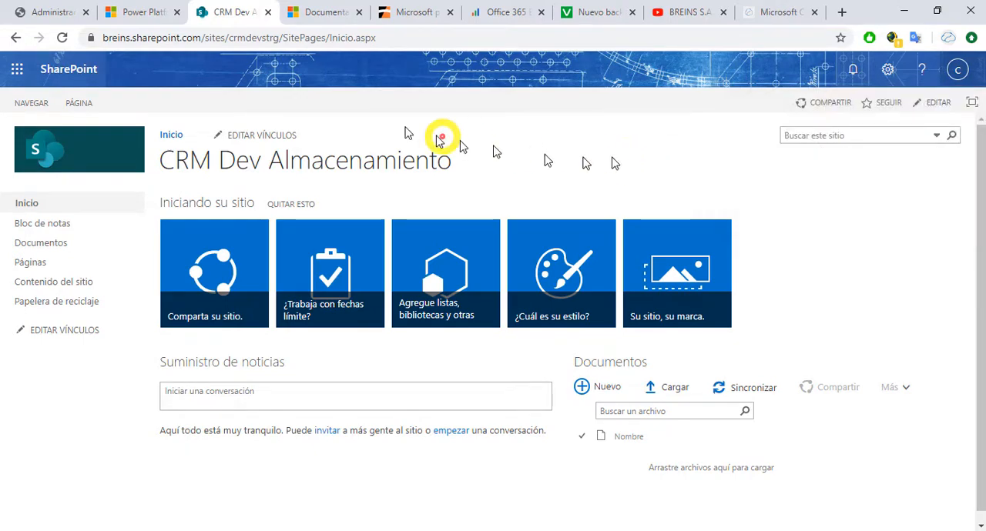
{"action": "left_click", "coordinate": [312, 12]}
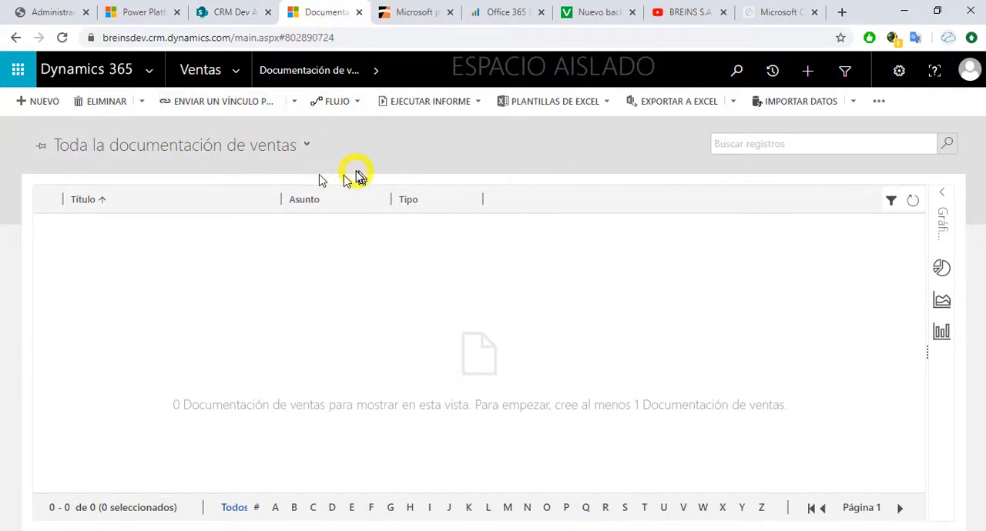
Step: Switch to the CRM Dev Almacenamiento SharePoint site, check its Documentos library and return to the site's home page
{"action": "left_click", "coordinate": [238, 15]}
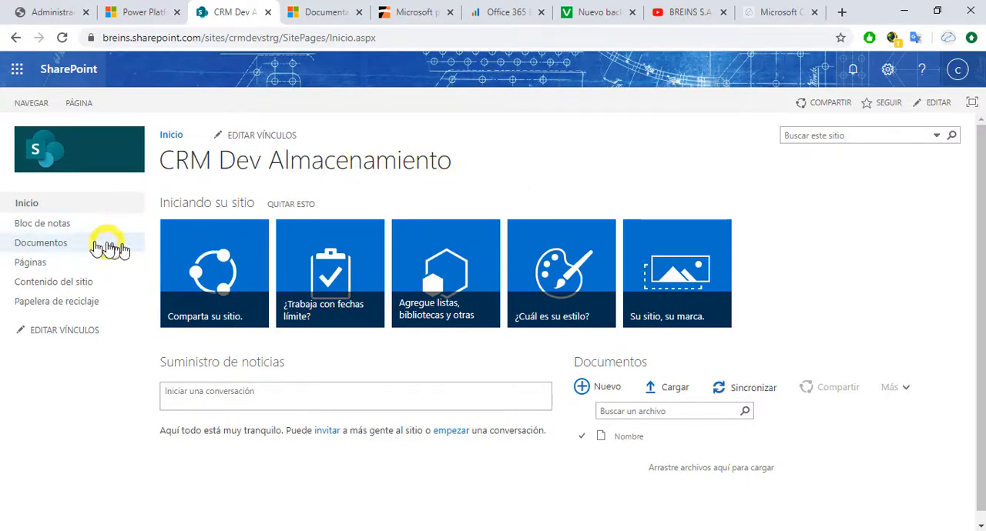
{"action": "left_click", "coordinate": [60, 241]}
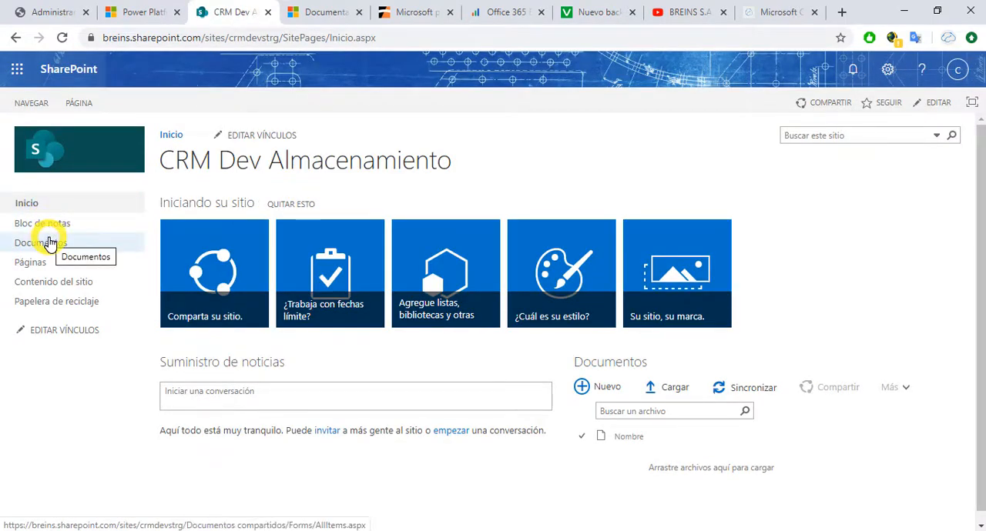
{"action": "left_click", "coordinate": [49, 243]}
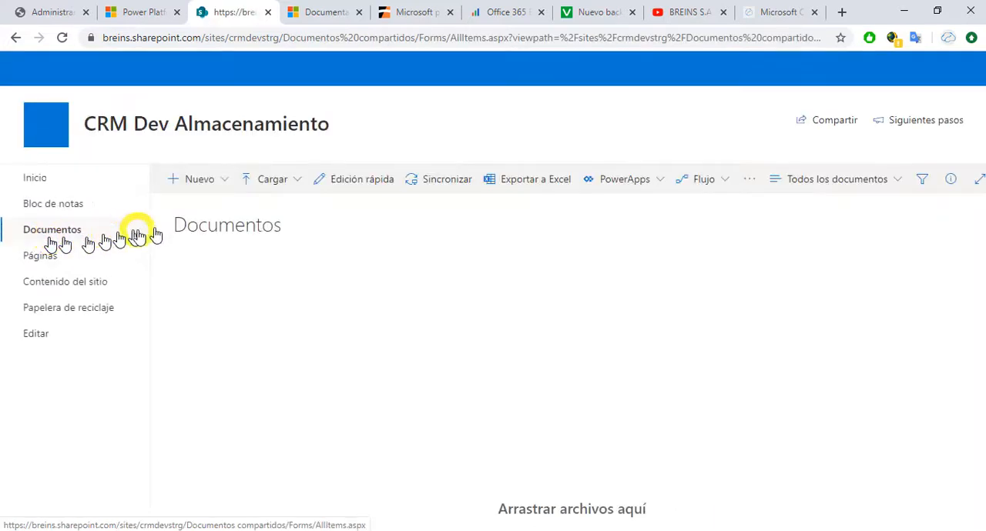
{"action": "left_click", "coordinate": [33, 181]}
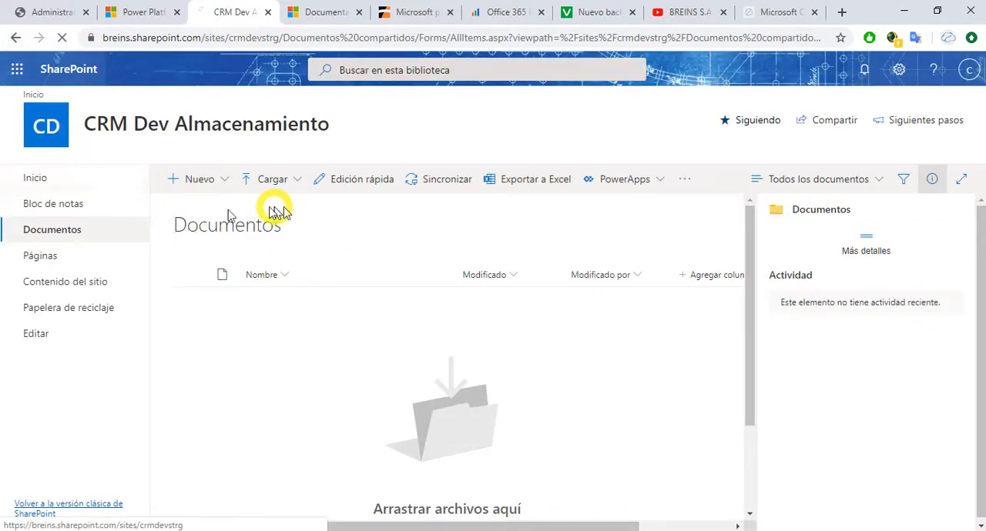
{"action": "left_click", "coordinate": [31, 181]}
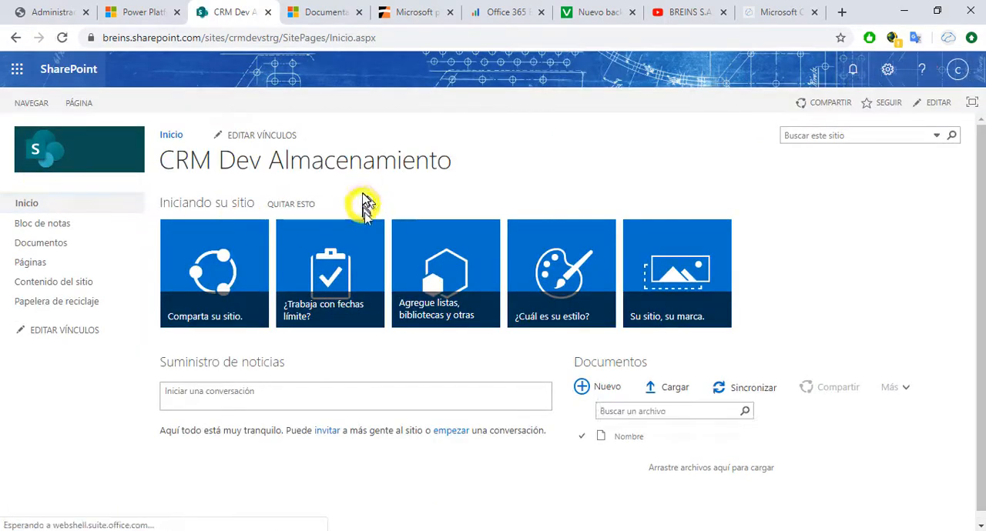
Step: Switch back to Dynamics 365 and open the document management settings wizard from the document administration area of Configuración
{"action": "left_click", "coordinate": [324, 14]}
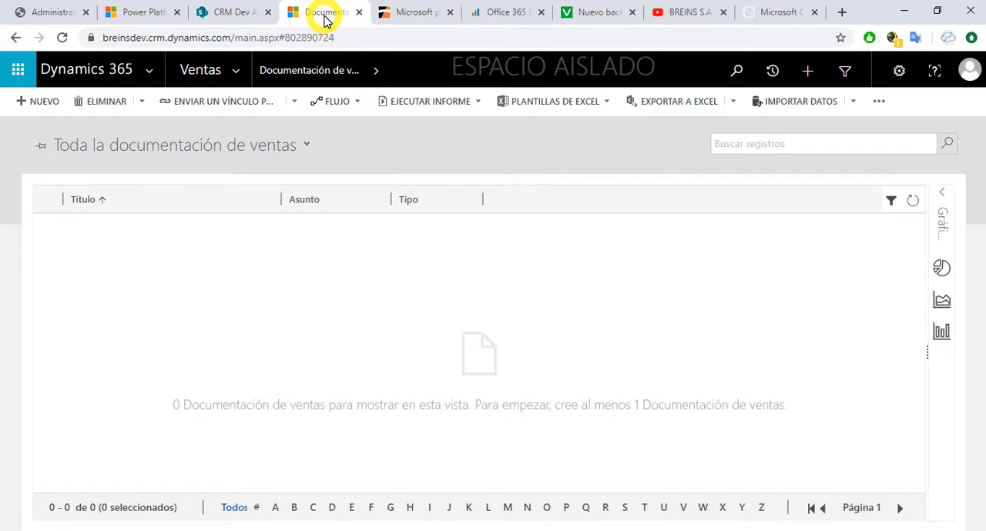
{"action": "left_click", "coordinate": [241, 77]}
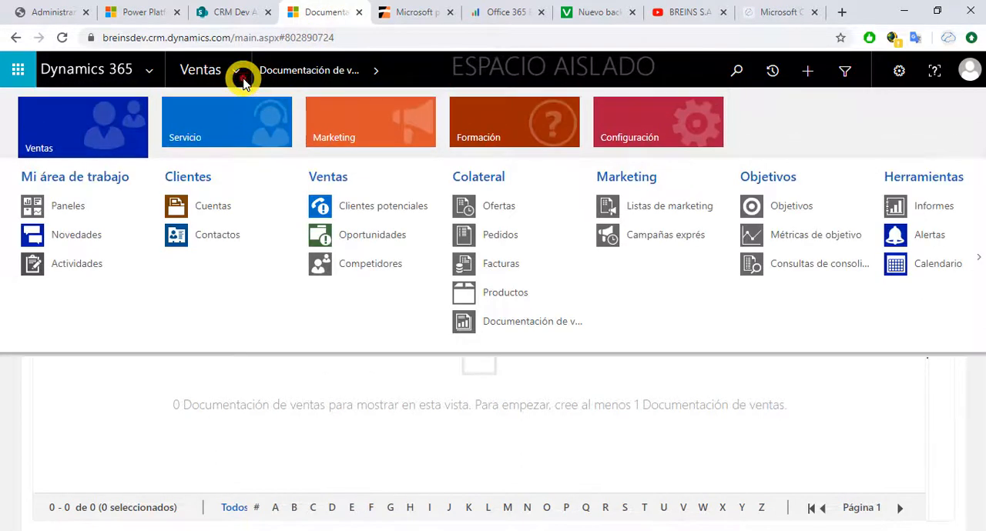
{"action": "left_click", "coordinate": [660, 123]}
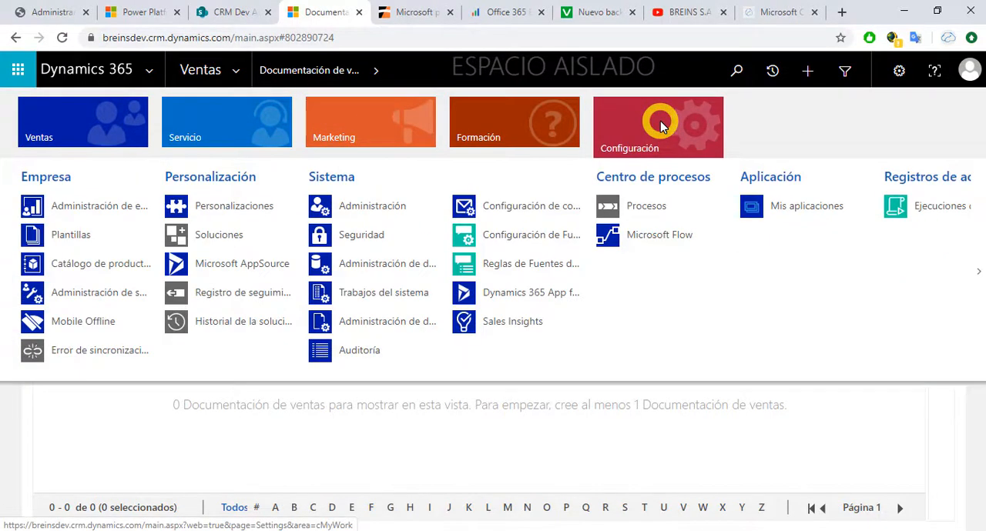
{"action": "left_click", "coordinate": [387, 323]}
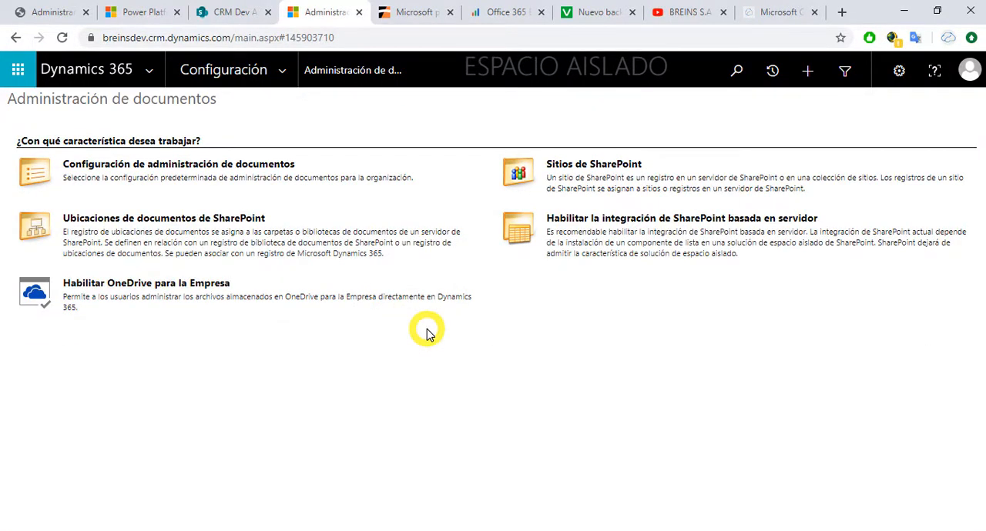
{"action": "left_click", "coordinate": [189, 167]}
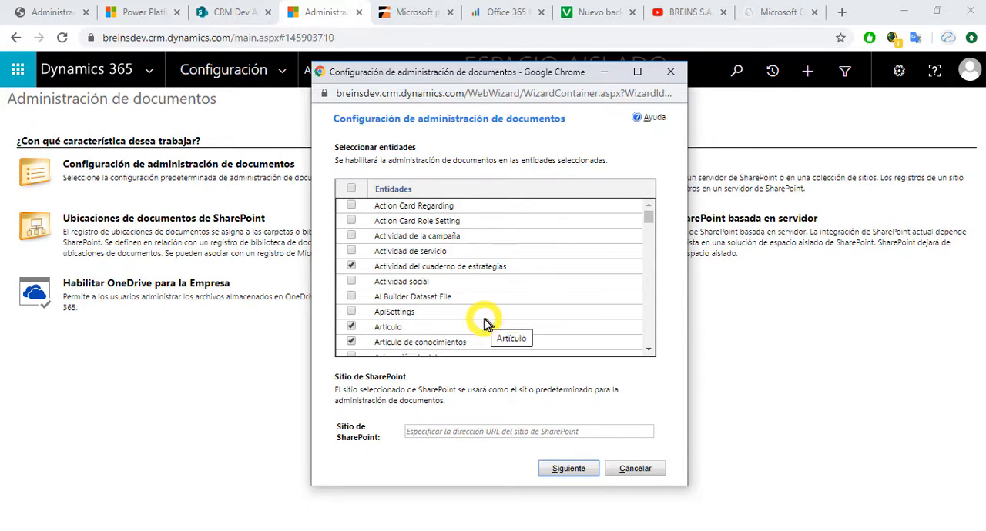
Step: Review the full list of entities to see which ones are selected for document management
{"action": "left_click", "coordinate": [649, 350]}
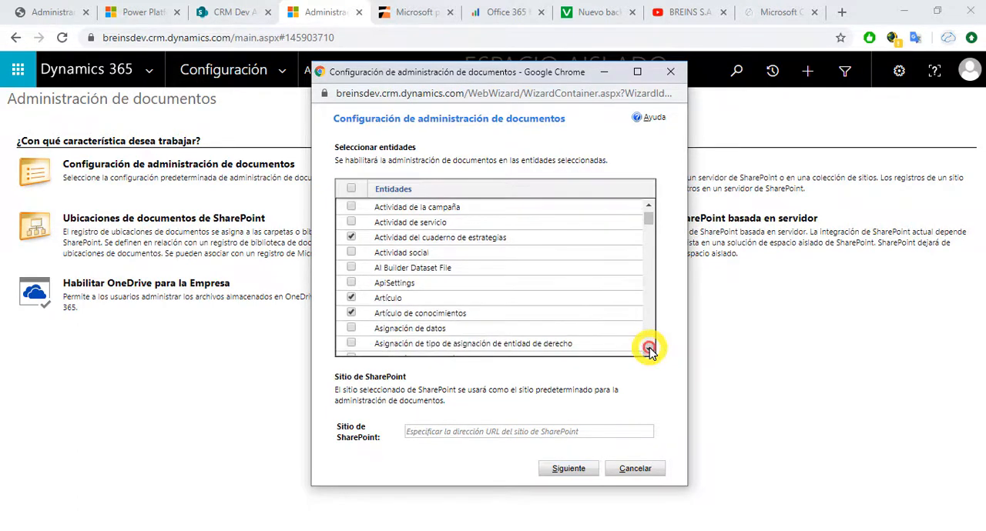
{"action": "left_click", "coordinate": [649, 350]}
{"action": "left_click", "coordinate": [649, 350]}
{"action": "left_click", "coordinate": [649, 350]}
{"action": "left_click", "coordinate": [649, 350]}
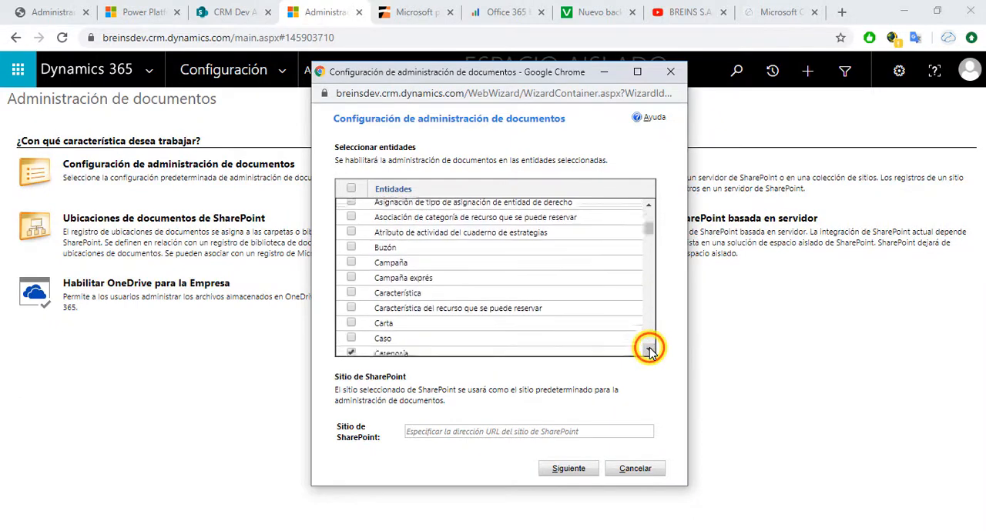
{"action": "left_click", "coordinate": [649, 351]}
{"action": "left_click", "coordinate": [649, 350]}
{"action": "left_click", "coordinate": [650, 350]}
{"action": "left_click", "coordinate": [649, 351]}
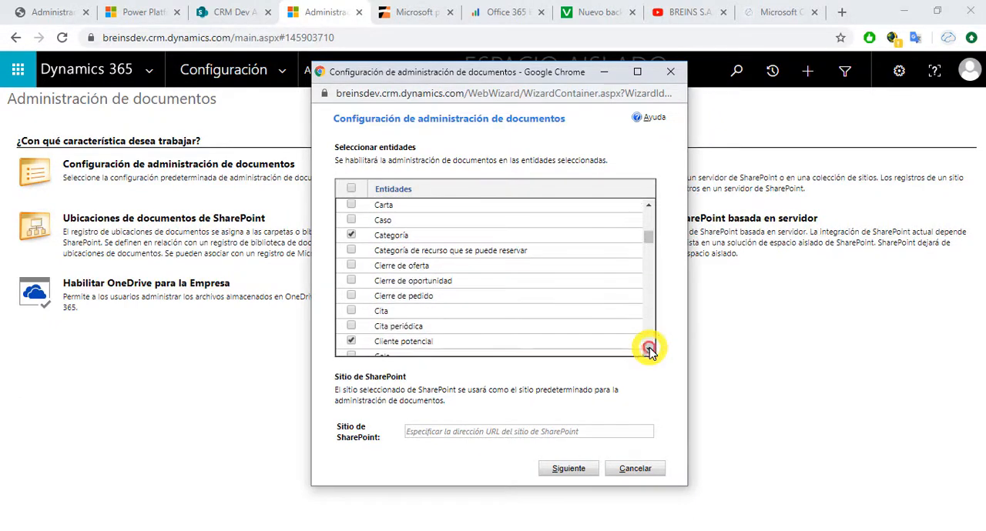
{"action": "left_click", "coordinate": [649, 350]}
{"action": "left_click", "coordinate": [649, 350]}
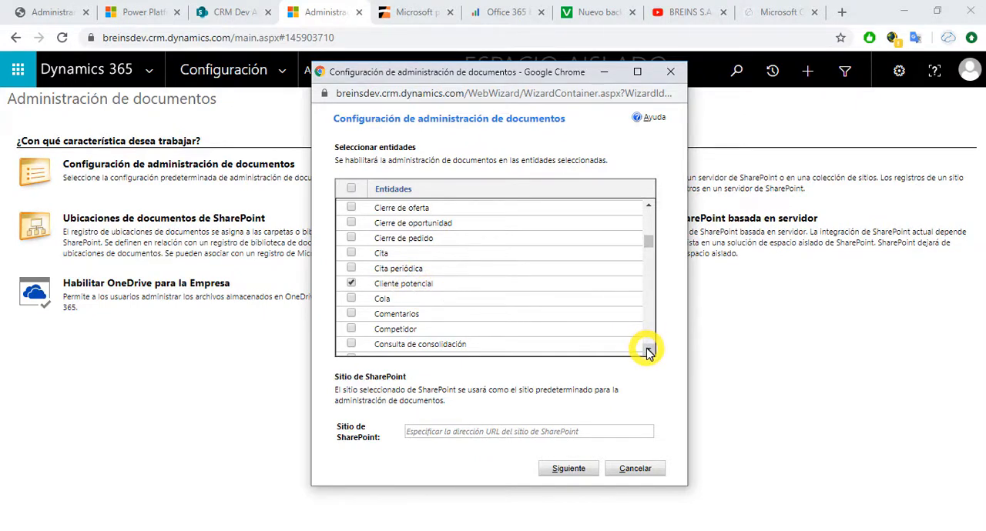
{"action": "left_click", "coordinate": [649, 350]}
{"action": "left_click", "coordinate": [649, 351]}
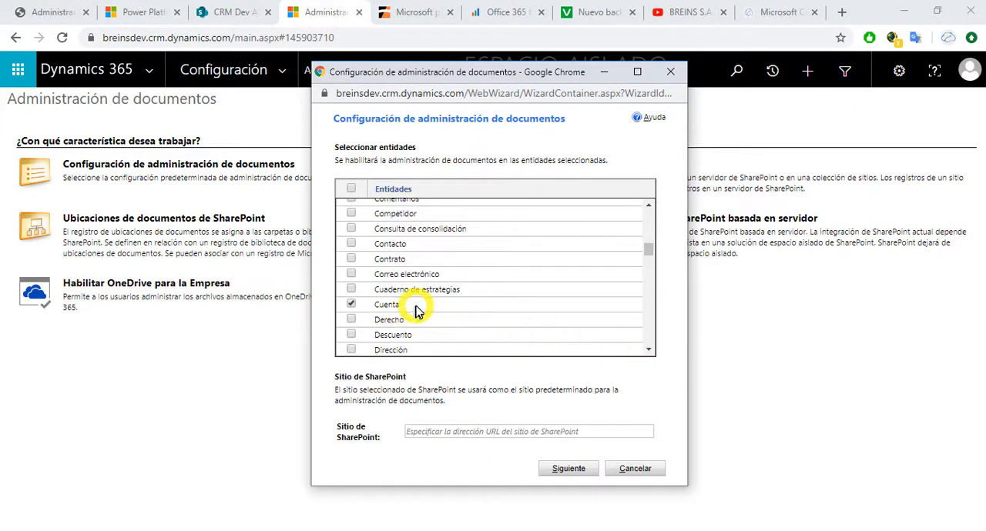
{"action": "left_click", "coordinate": [649, 350]}
{"action": "left_click", "coordinate": [648, 350]}
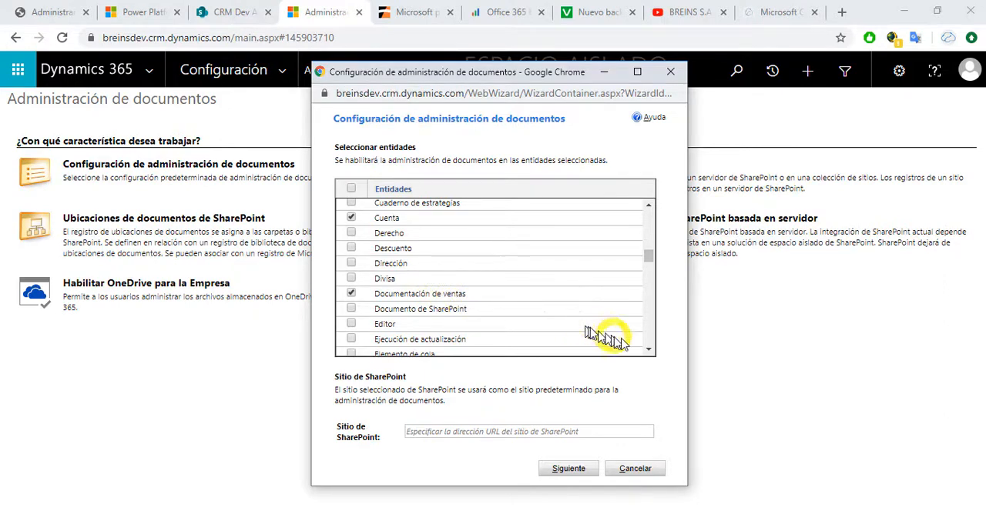
{"action": "left_click", "coordinate": [648, 349]}
{"action": "left_click", "coordinate": [647, 349]}
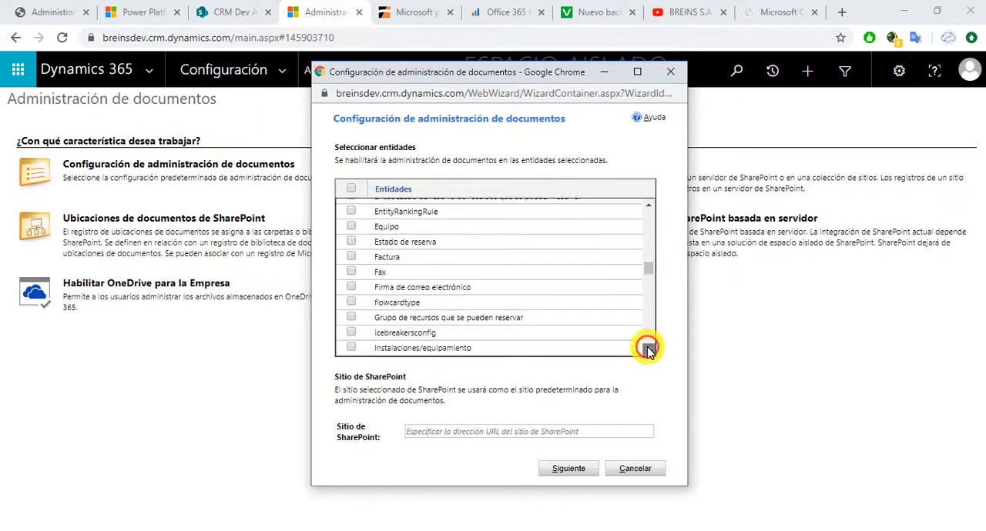
{"action": "left_click", "coordinate": [648, 350]}
{"action": "left_click", "coordinate": [647, 349]}
{"action": "left_click", "coordinate": [648, 350]}
{"action": "left_click", "coordinate": [648, 350]}
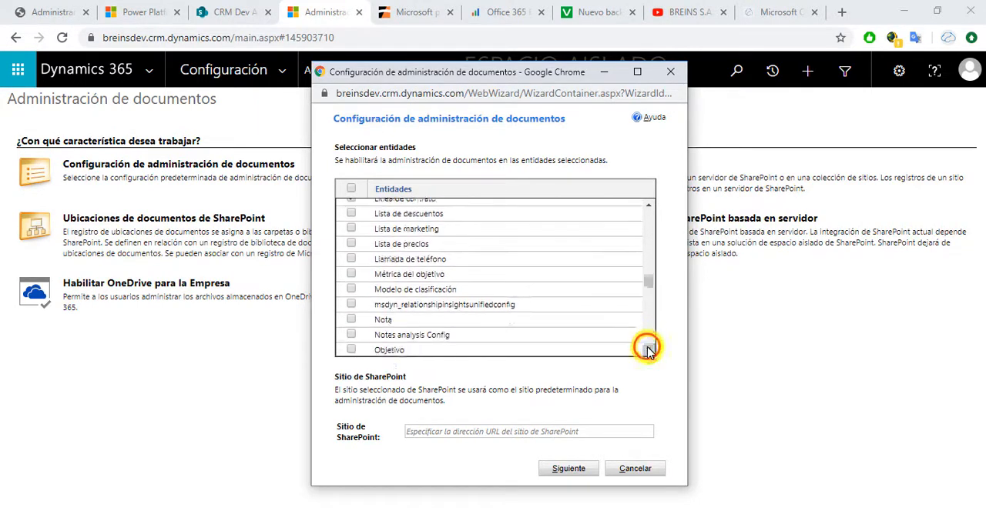
{"action": "left_click", "coordinate": [647, 349]}
{"action": "left_click", "coordinate": [647, 349]}
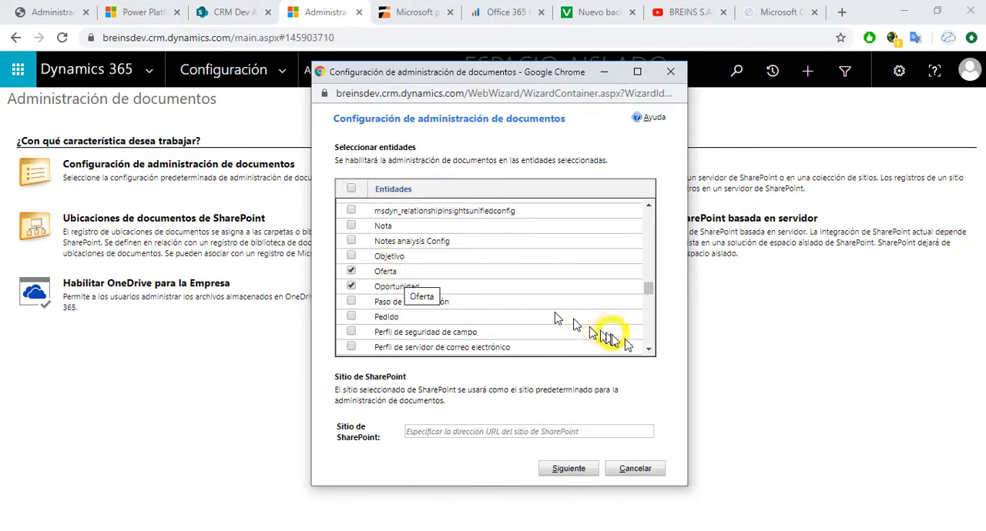
{"action": "left_click", "coordinate": [647, 349]}
{"action": "left_click", "coordinate": [647, 350]}
{"action": "left_click", "coordinate": [647, 350]}
{"action": "left_click", "coordinate": [647, 350]}
{"action": "left_click", "coordinate": [648, 349]}
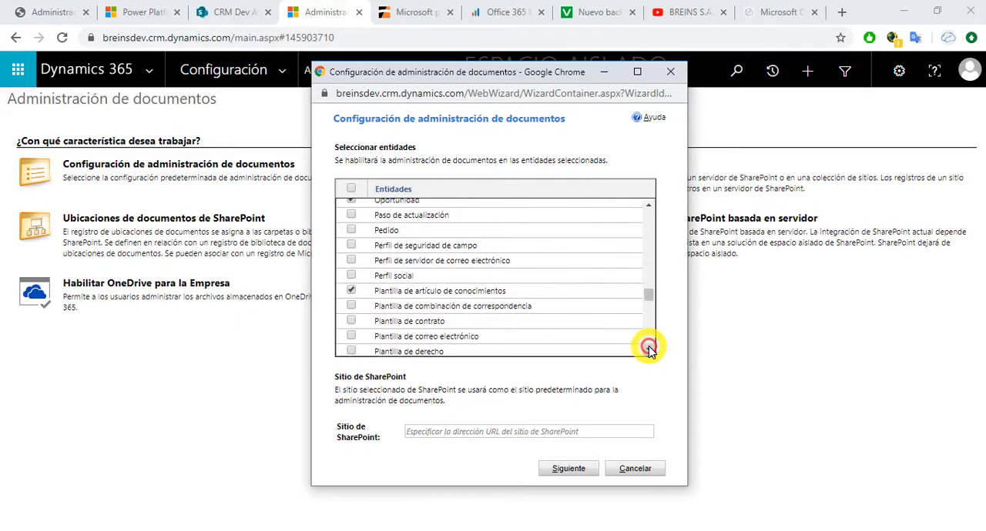
{"action": "left_click", "coordinate": [648, 350]}
{"action": "left_click", "coordinate": [648, 350]}
{"action": "left_click", "coordinate": [648, 349]}
{"action": "left_click", "coordinate": [647, 350]}
{"action": "left_click", "coordinate": [648, 350]}
{"action": "left_click", "coordinate": [647, 350]}
{"action": "left_click", "coordinate": [647, 350]}
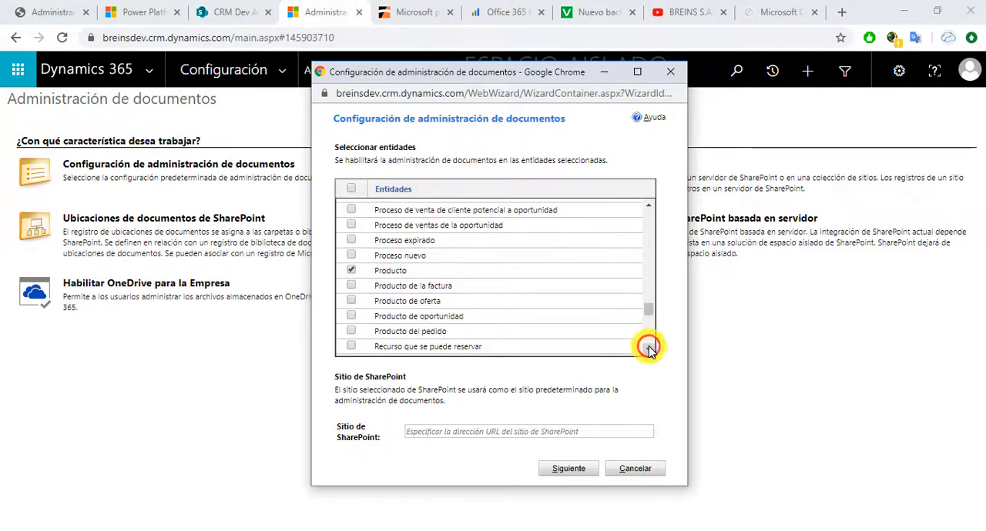
{"action": "left_click", "coordinate": [647, 350]}
{"action": "left_click", "coordinate": [648, 350]}
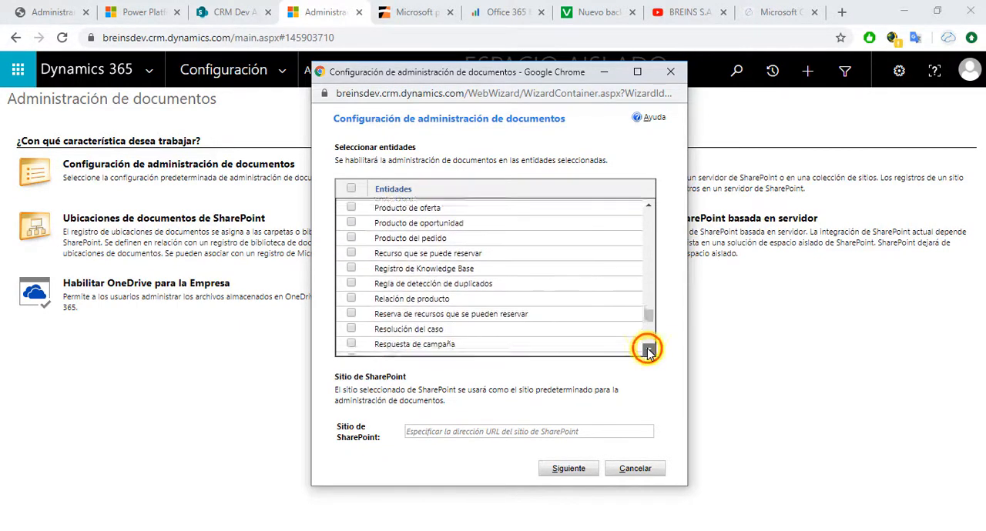
{"action": "left_click", "coordinate": [648, 349]}
{"action": "left_click", "coordinate": [648, 349]}
{"action": "left_click", "coordinate": [648, 349]}
{"action": "left_click", "coordinate": [648, 349]}
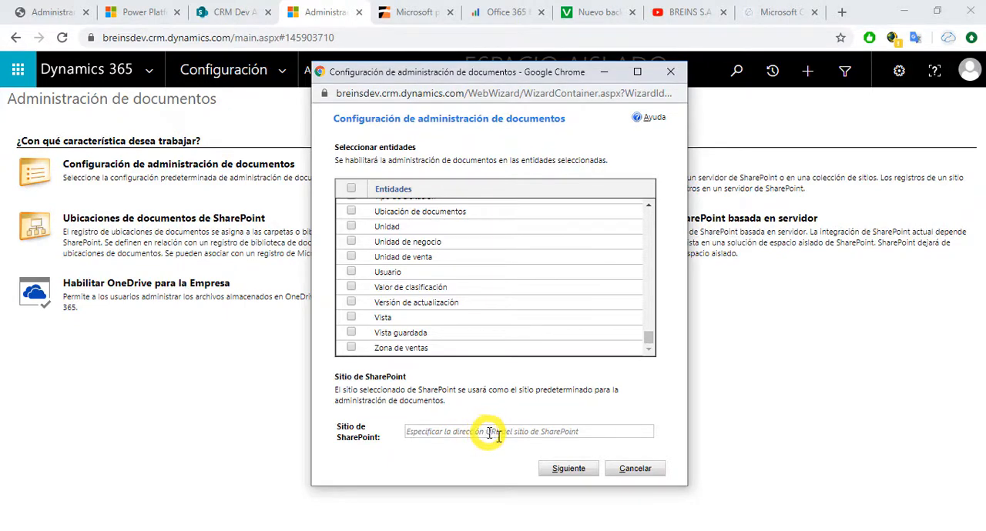
Step: Try to advance the document management wizard with the SharePoint site left blank, and return to the entity selection
{"action": "left_click", "coordinate": [566, 468]}
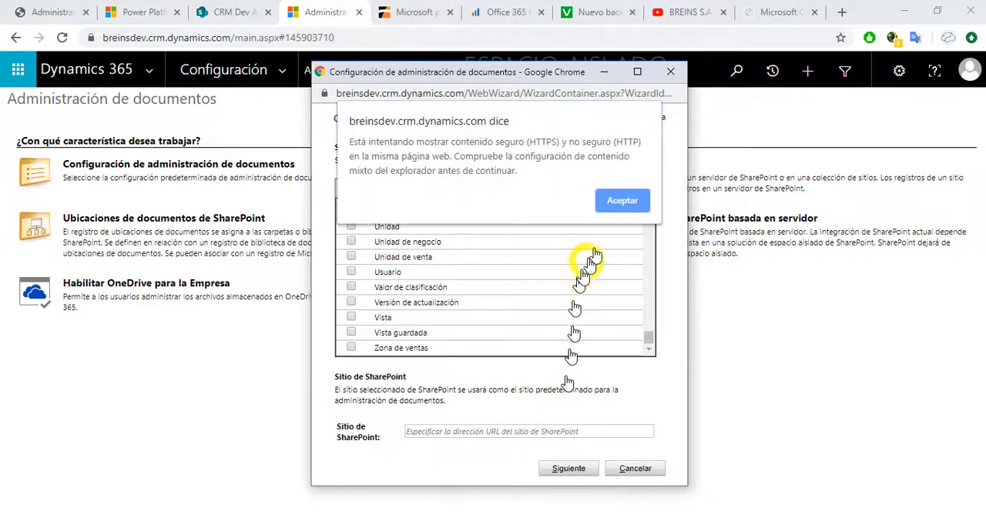
{"action": "left_click", "coordinate": [620, 212]}
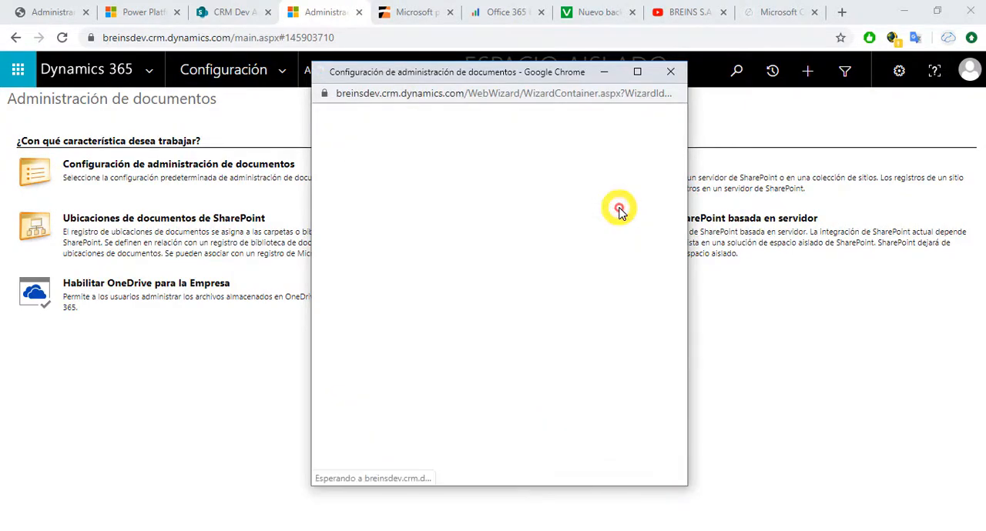
{"action": "left_click", "coordinate": [501, 470]}
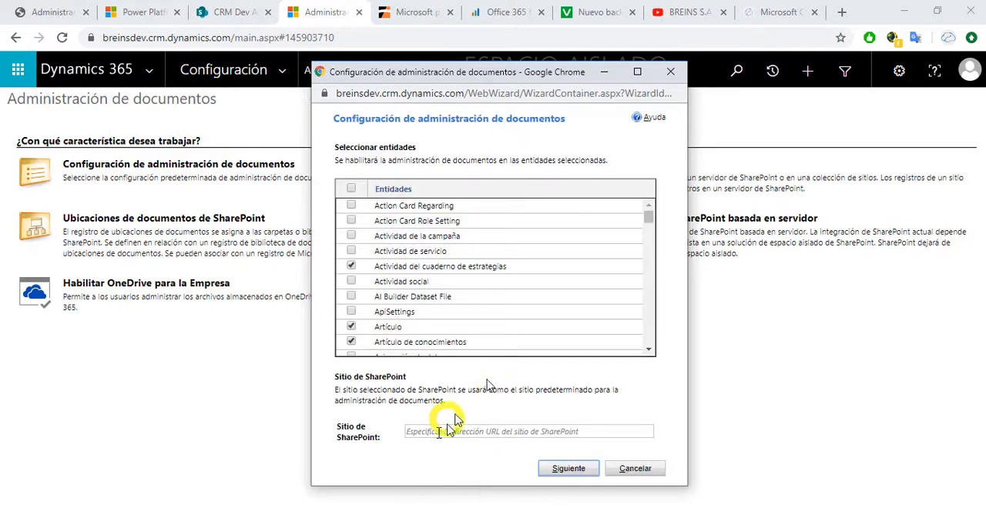
{"action": "left_click", "coordinate": [238, 16]}
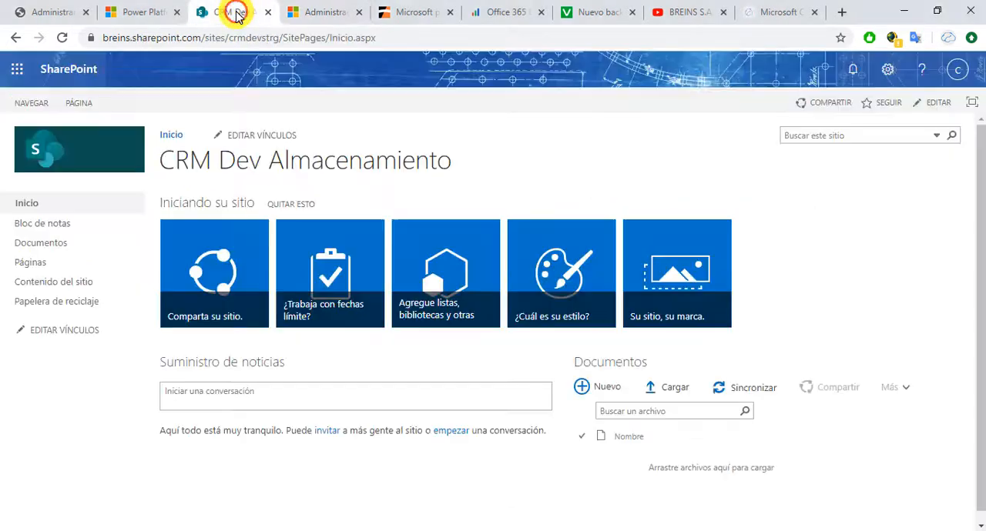
{"action": "left_click", "coordinate": [233, 39]}
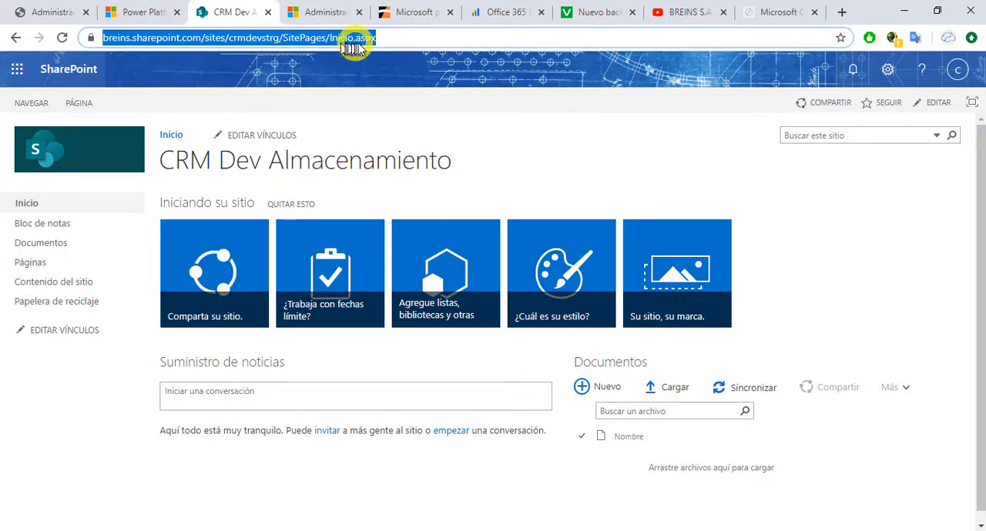
{"action": "left_click", "coordinate": [61, 12]}
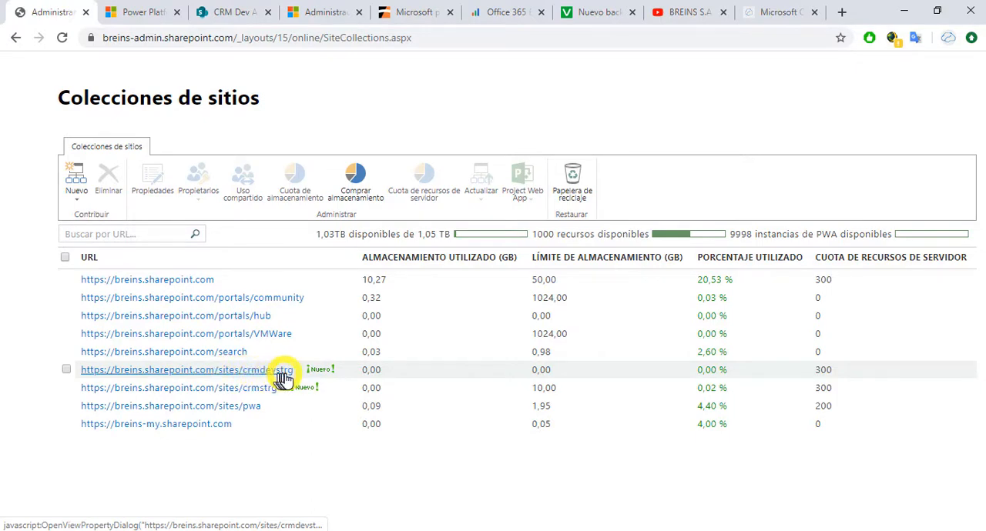
{"action": "left_click", "coordinate": [225, 16]}
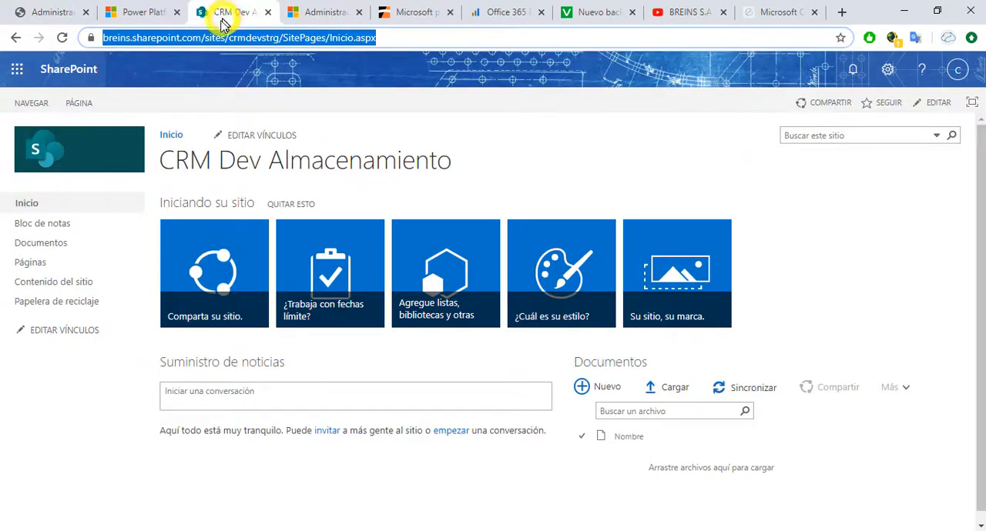
{"action": "left_click", "coordinate": [250, 37]}
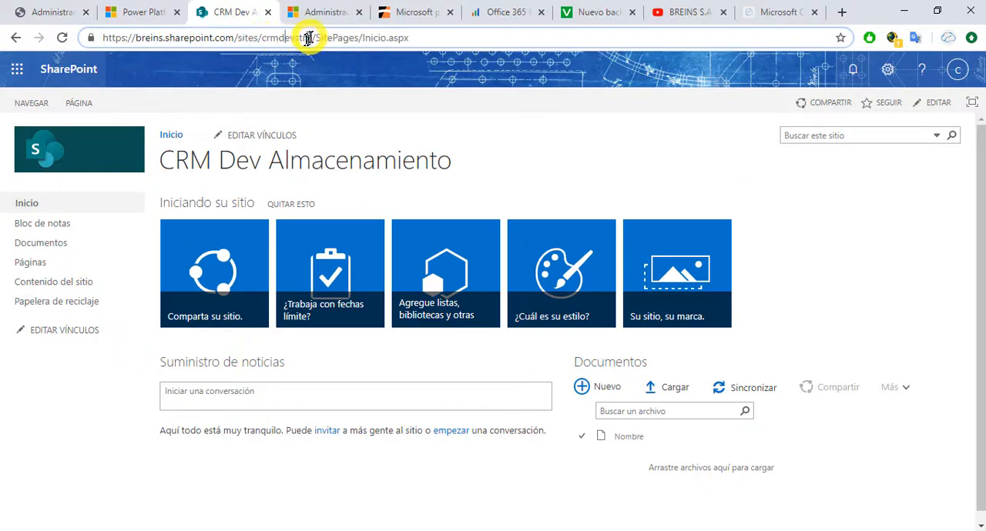
{"action": "left_click_drag", "start_coordinate": [311, 37], "coordinate": [107, 43]}
{"action": "right_click", "coordinate": [108, 44]}
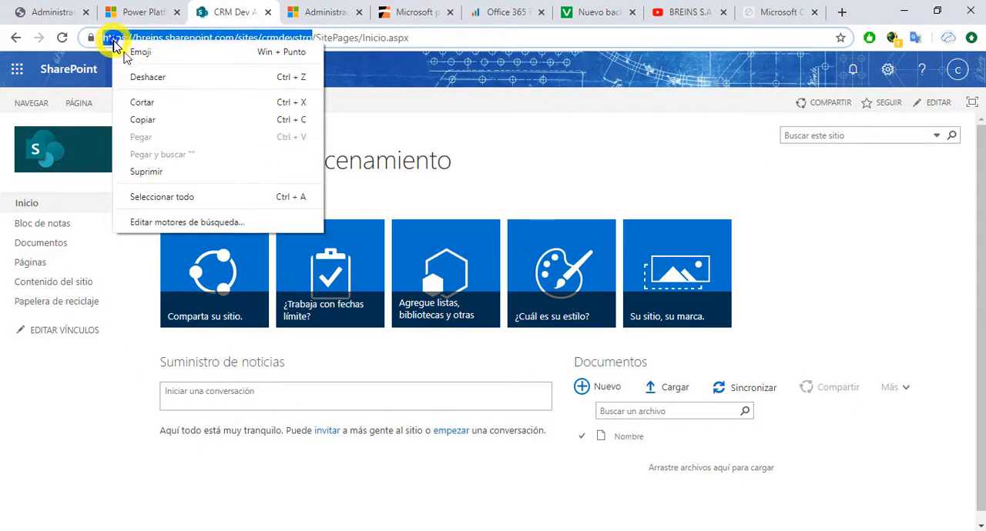
{"action": "left_click", "coordinate": [144, 121]}
{"action": "left_click", "coordinate": [309, 16]}
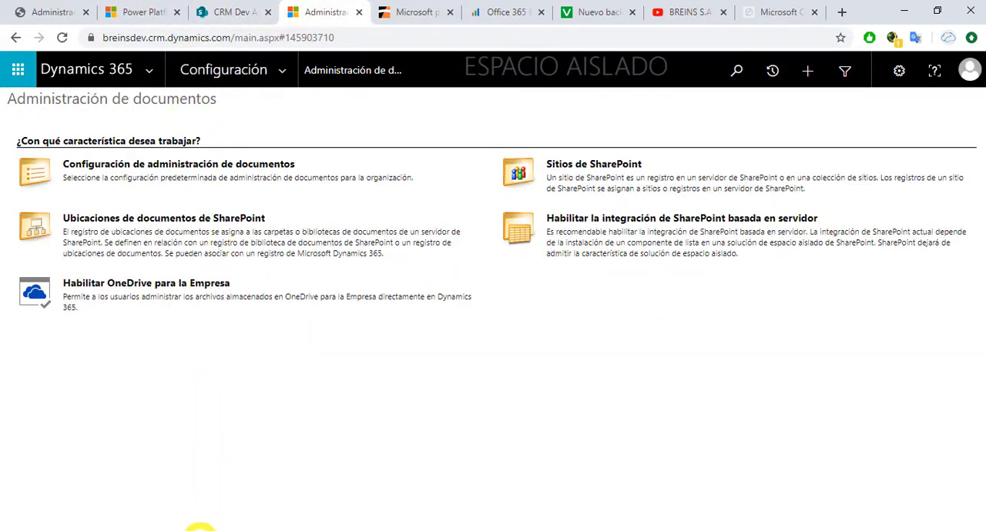
{"action": "mouse_move", "coordinate": [198, 529]}
{"action": "left_click", "coordinate": [343, 523]}
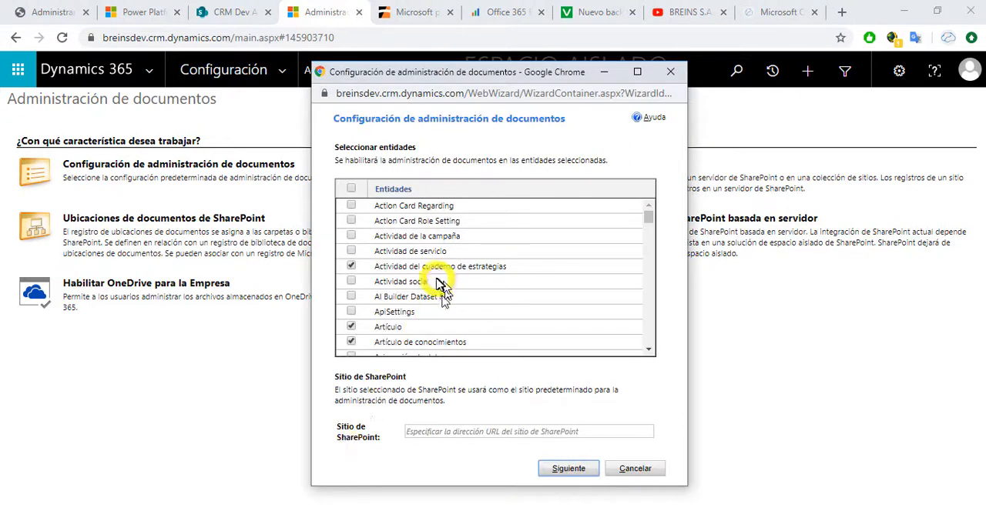
{"action": "left_click", "coordinate": [464, 431]}
{"action": "key", "text": "ctrl+v"}
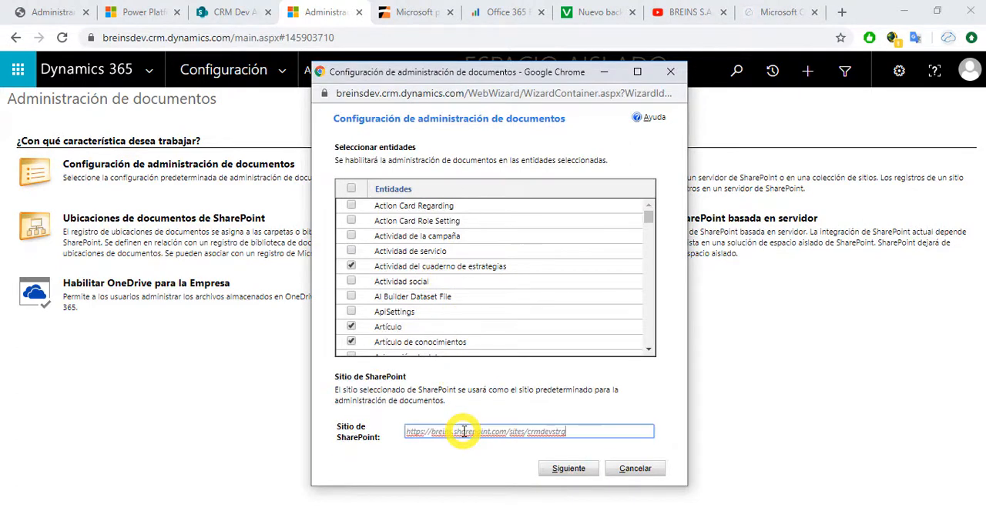
Step: Validate the crmdevstrg SharePoint site address and finish the document management configuration wizard without installing the list component
{"action": "left_click", "coordinate": [571, 466]}
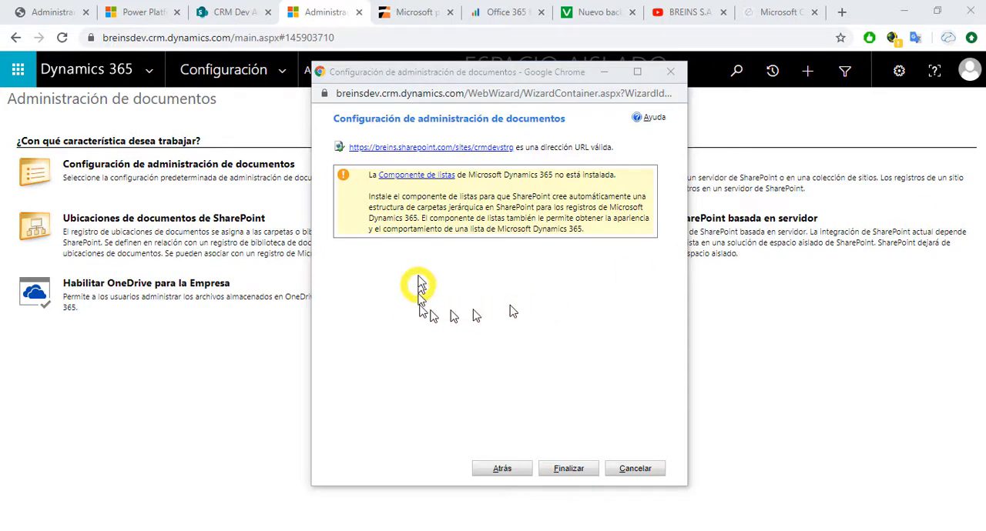
{"action": "left_click", "coordinate": [477, 257]}
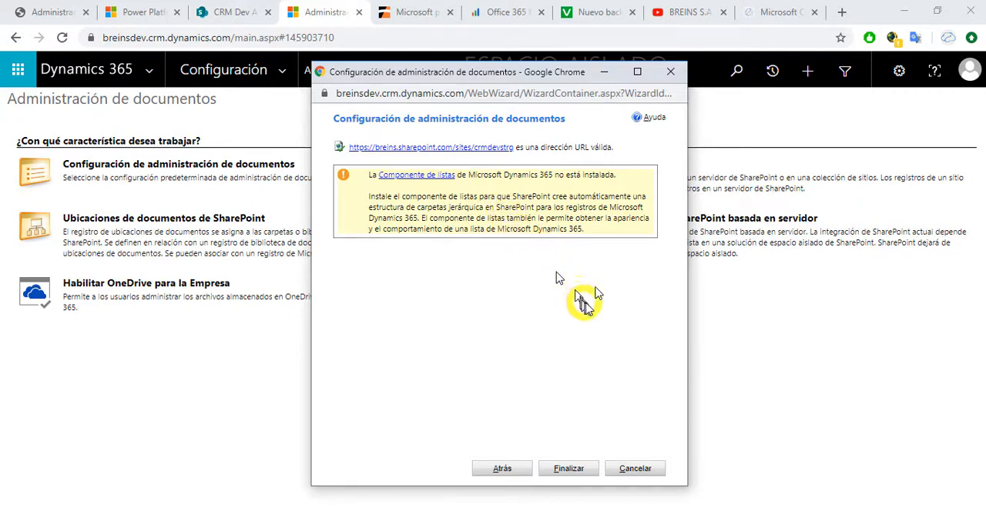
{"action": "left_click", "coordinate": [568, 468]}
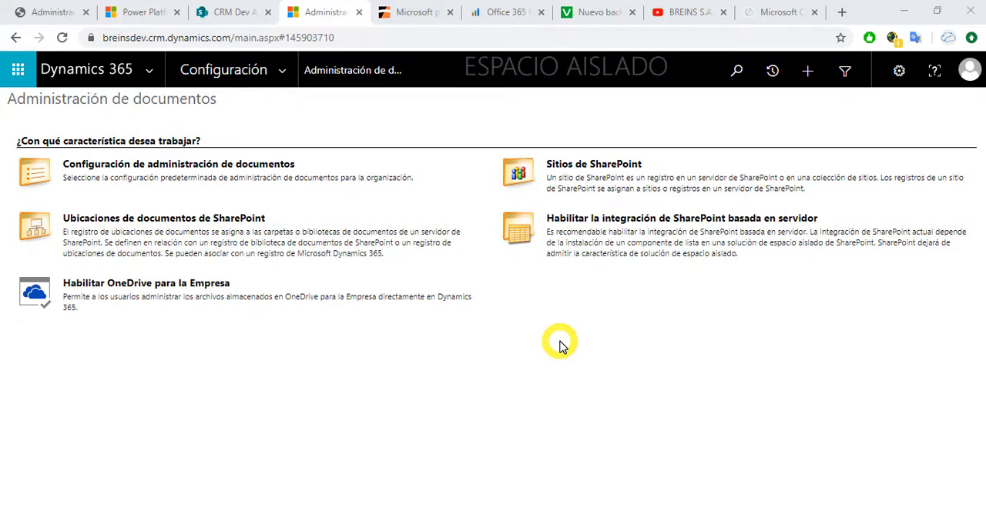
Step: Check the default location in the SharePoint sites list, widening the name and absolute URL columns, and return to document management
{"action": "left_click", "coordinate": [579, 169]}
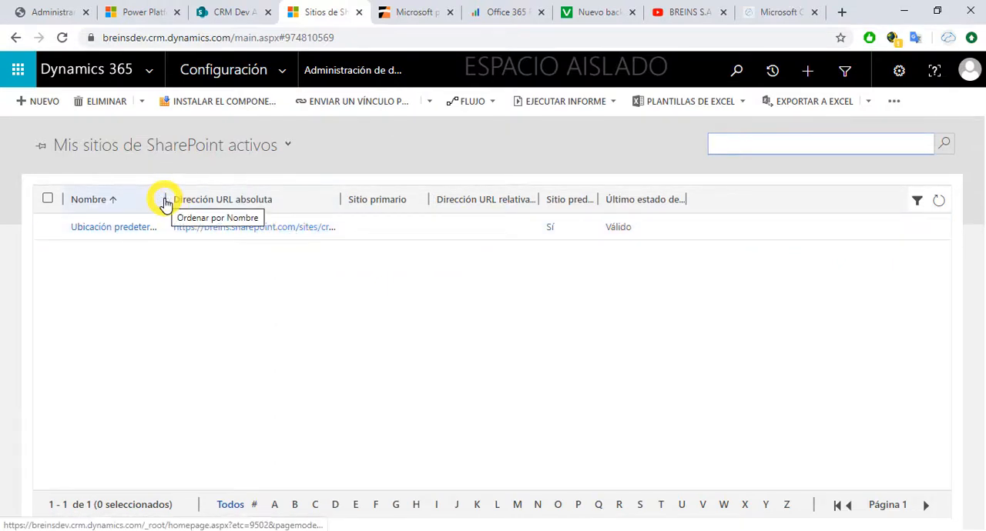
{"action": "left_click_drag", "start_coordinate": [166, 199], "coordinate": [197, 199]}
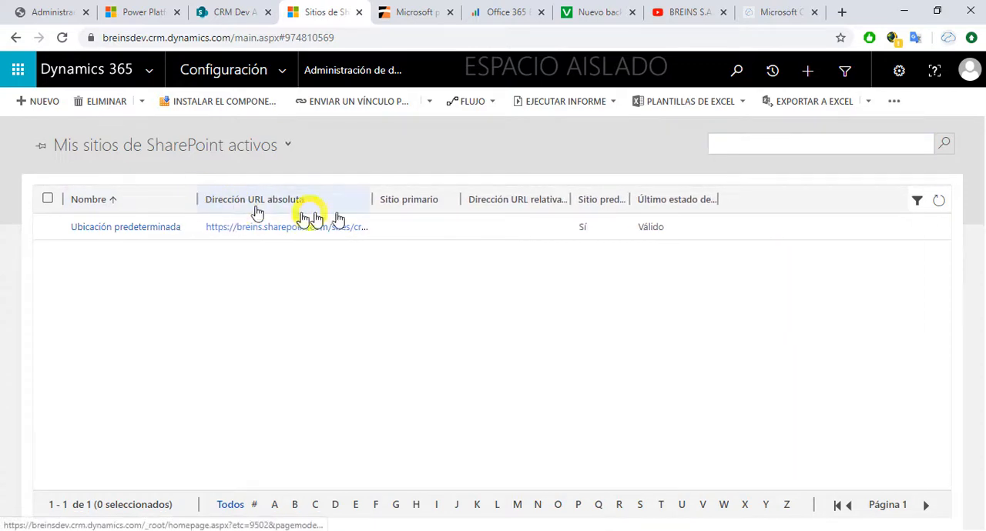
{"action": "left_click_drag", "start_coordinate": [375, 202], "coordinate": [425, 203]}
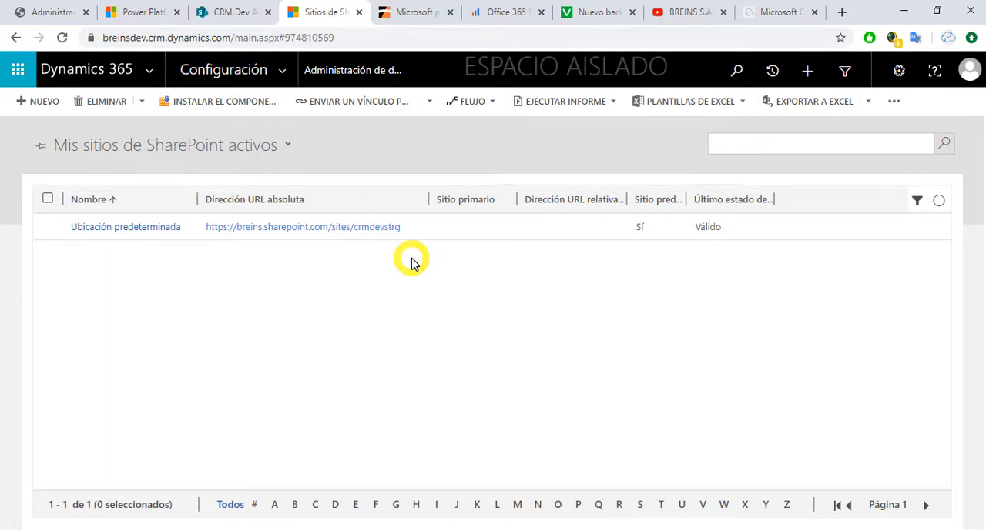
{"action": "key", "text": "alt+Left"}
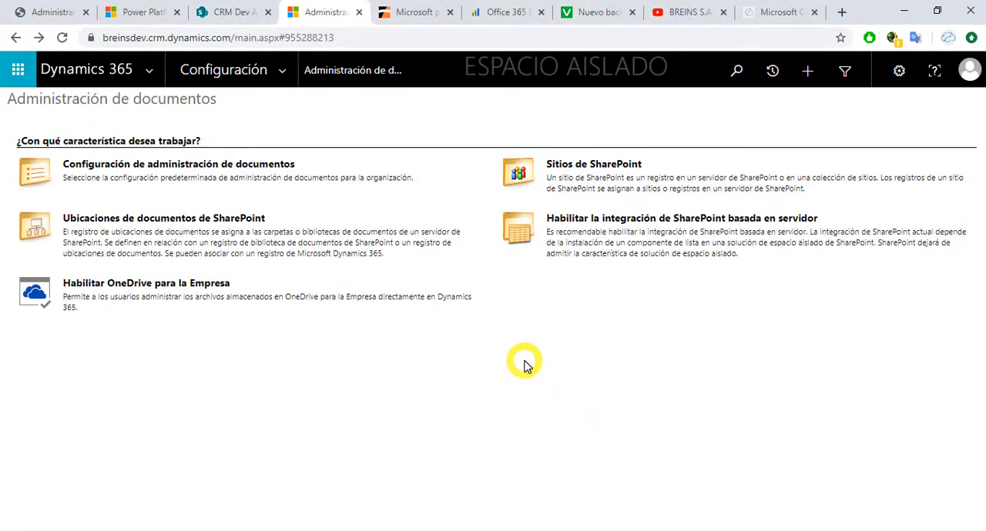
Step: Enable server-based SharePoint integration with the site location set to Online, validate the default site and finish the wizard
{"action": "left_click", "coordinate": [616, 220]}
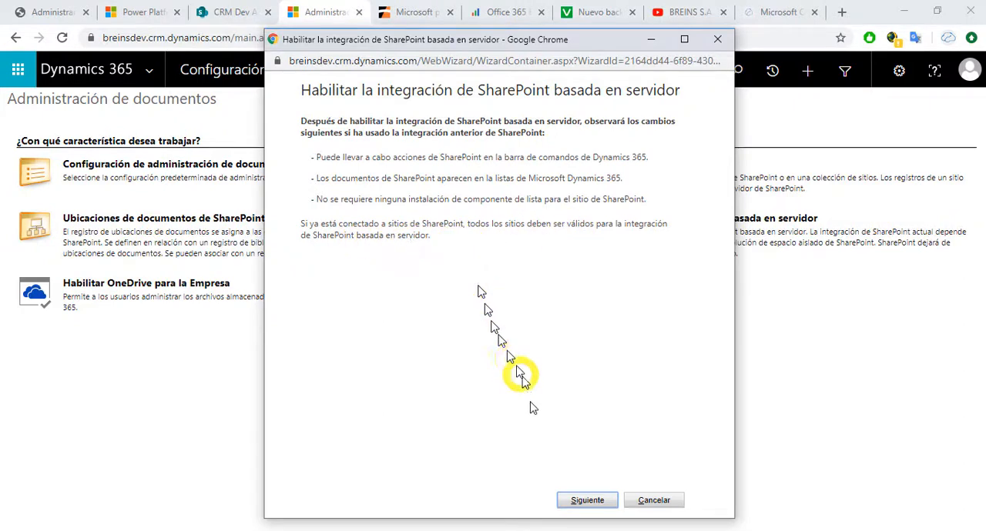
{"action": "left_click", "coordinate": [581, 502]}
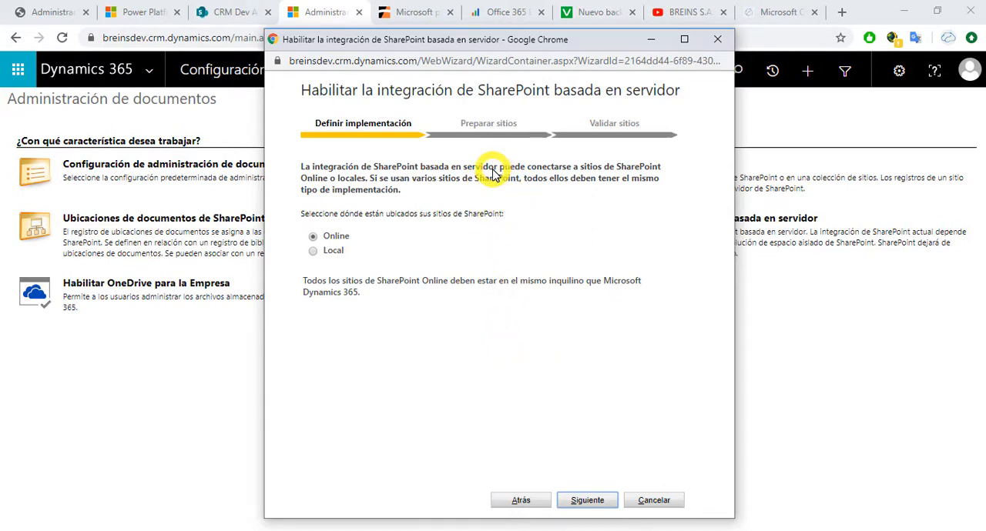
{"action": "left_click", "coordinate": [312, 236]}
{"action": "left_click", "coordinate": [577, 500]}
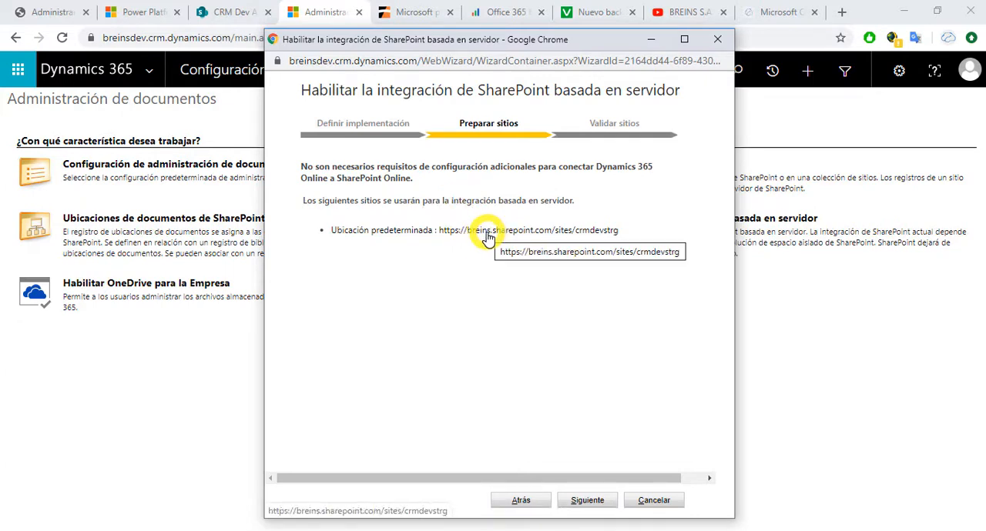
{"action": "left_click", "coordinate": [587, 500]}
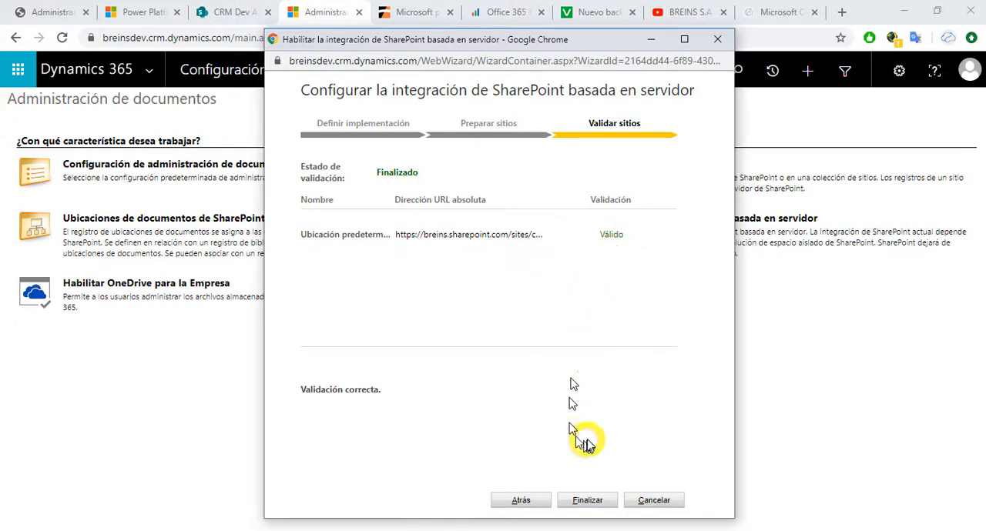
{"action": "left_click", "coordinate": [587, 502]}
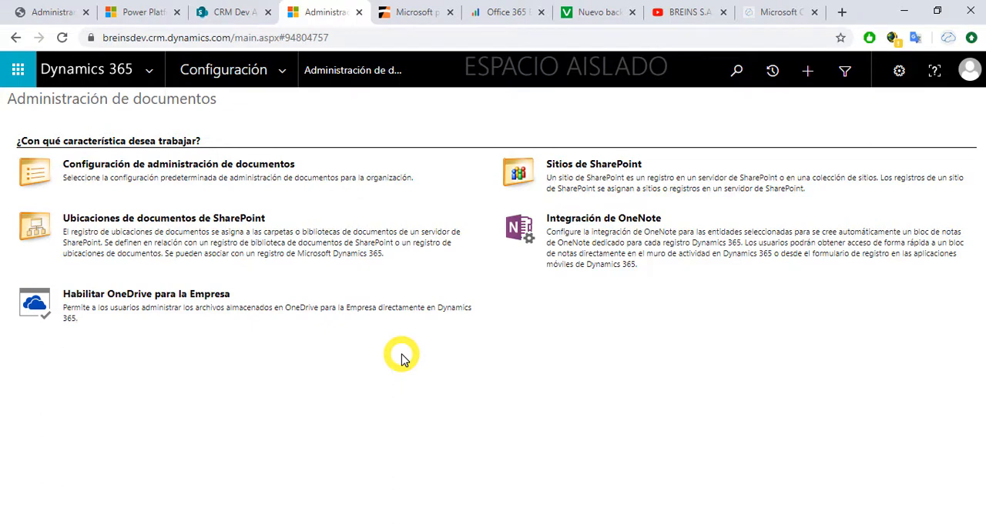
Step: Reopen the document management configuration and review which entities are selected in the list
{"action": "left_click", "coordinate": [256, 172]}
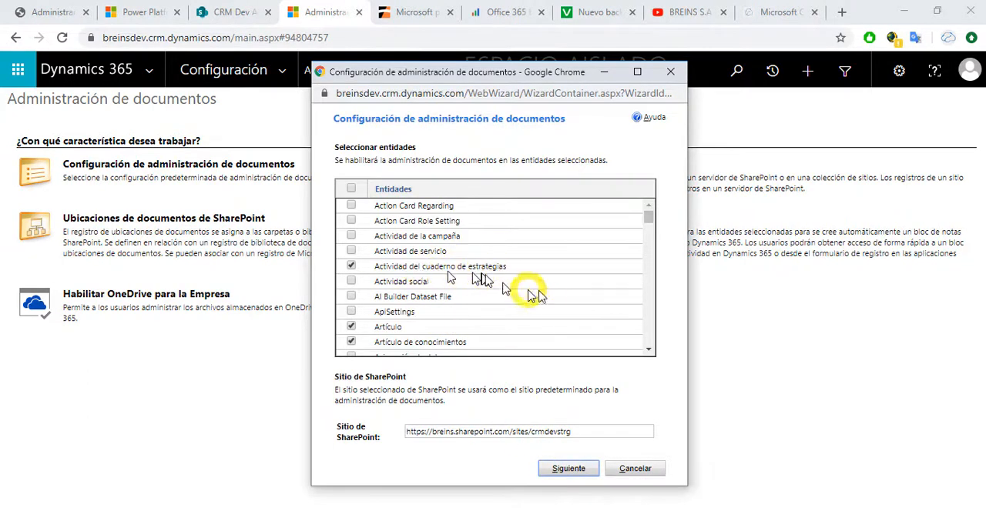
{"action": "left_click", "coordinate": [648, 349]}
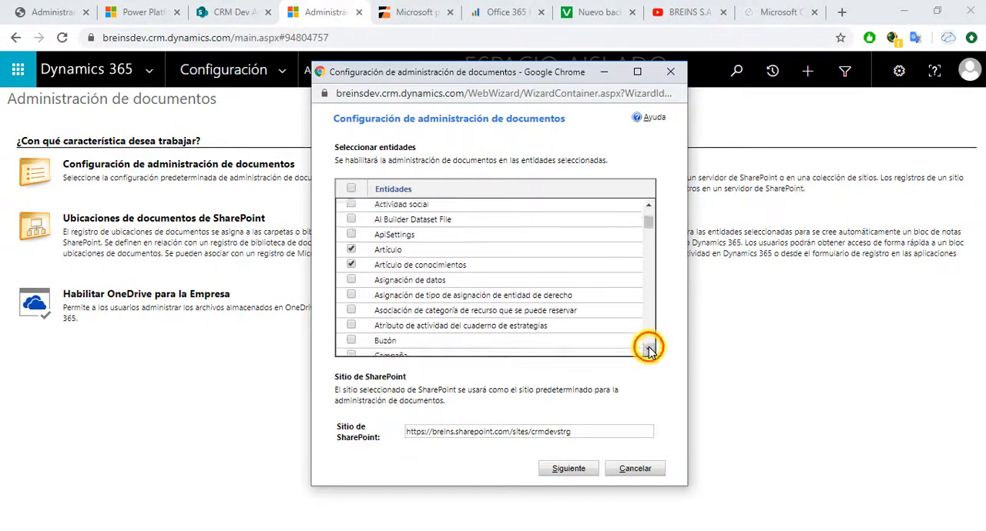
{"action": "left_click", "coordinate": [649, 349]}
{"action": "left_click", "coordinate": [648, 349]}
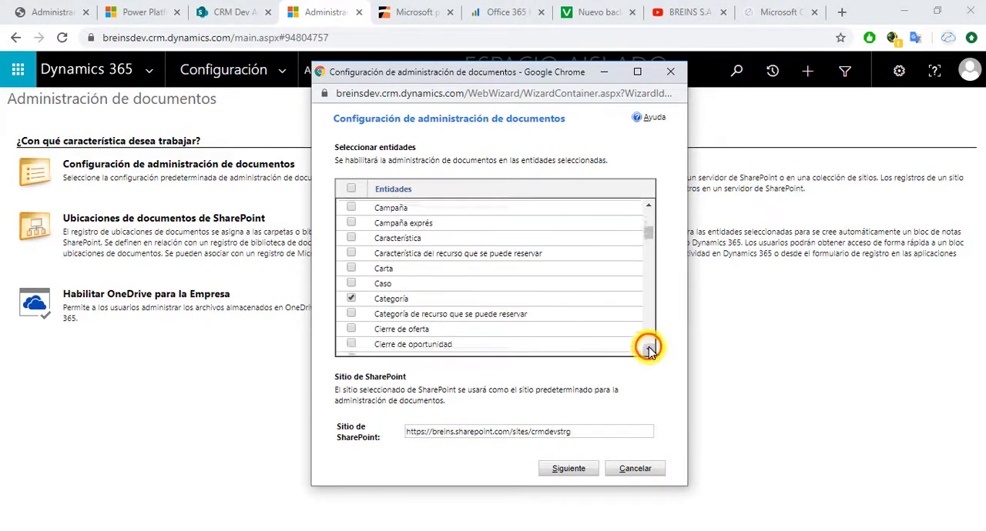
{"action": "left_click", "coordinate": [648, 349]}
{"action": "left_click", "coordinate": [648, 349]}
{"action": "left_click", "coordinate": [649, 349]}
{"action": "left_click", "coordinate": [648, 349]}
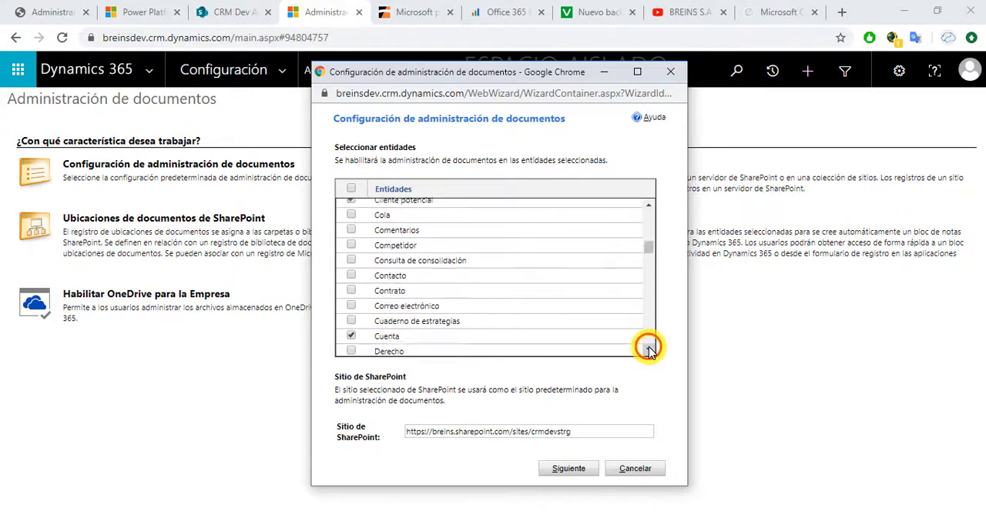
{"action": "left_click", "coordinate": [648, 349]}
{"action": "left_click", "coordinate": [648, 348]}
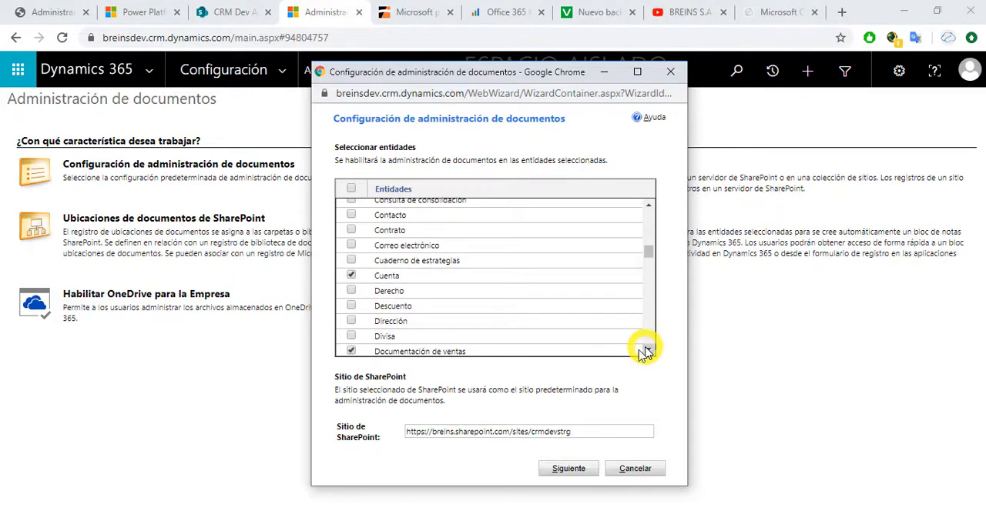
Step: Continue to the folder structure settings and base the structure on the Cuenta entity
{"action": "left_click", "coordinate": [568, 470]}
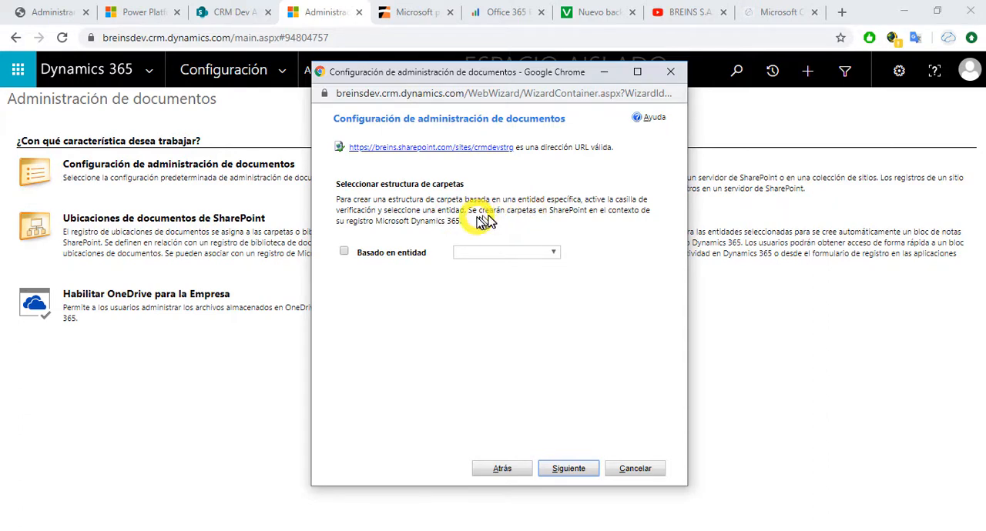
{"action": "left_click", "coordinate": [343, 251]}
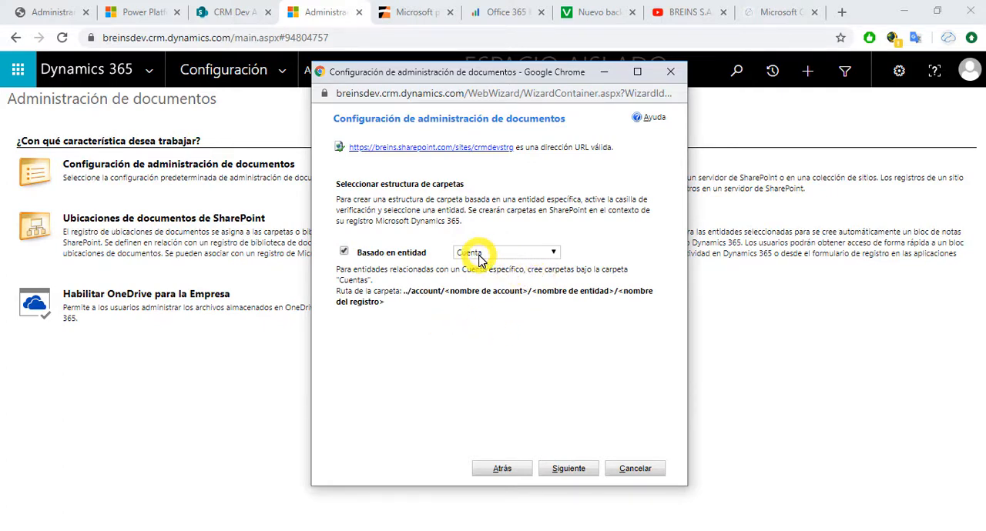
{"action": "left_click", "coordinate": [552, 253]}
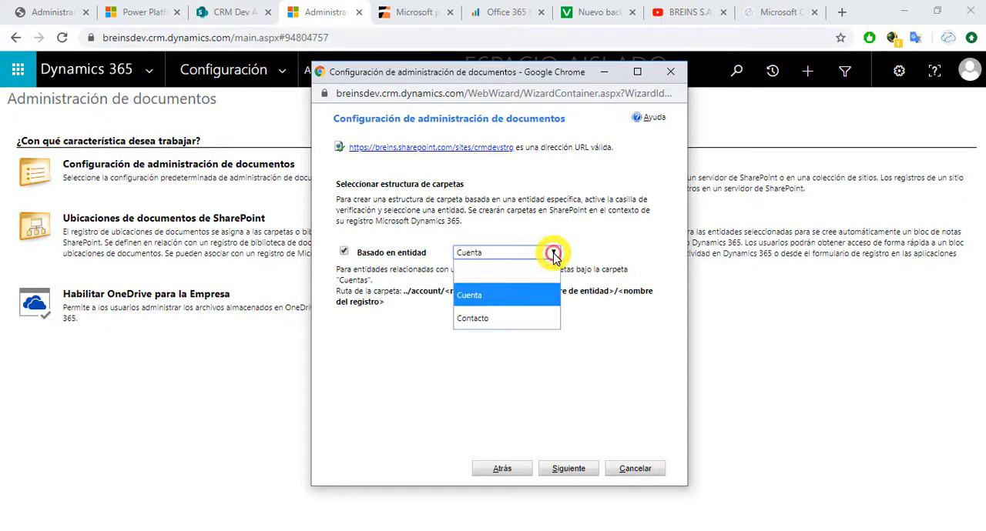
{"action": "left_click", "coordinate": [486, 296]}
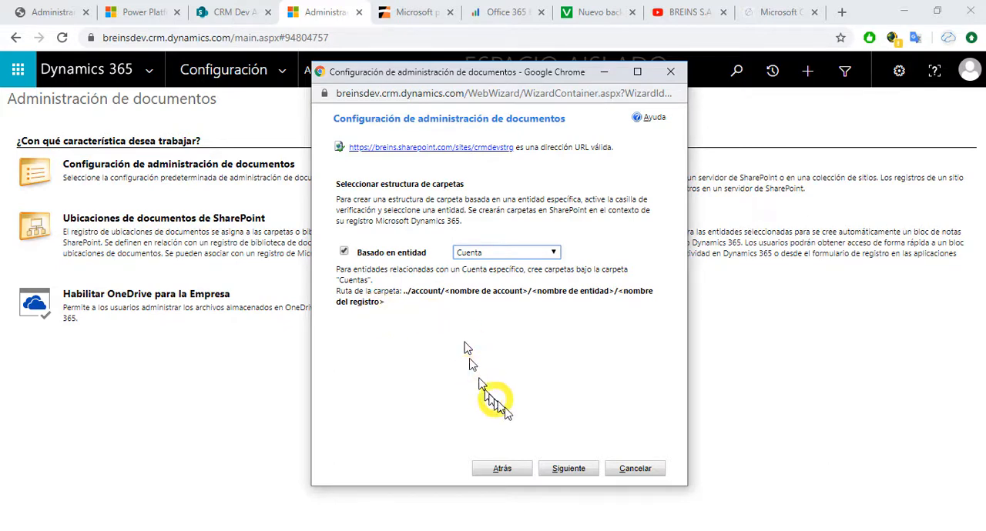
Step: Create the document libraries on the crmdevstrg site, check their creation status and finish the wizard
{"action": "left_click", "coordinate": [561, 469]}
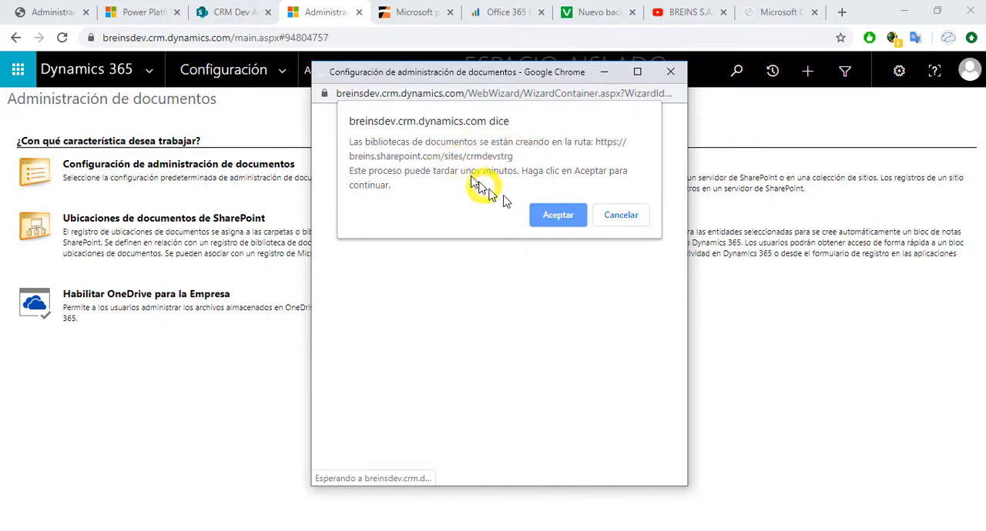
{"action": "left_click", "coordinate": [558, 214]}
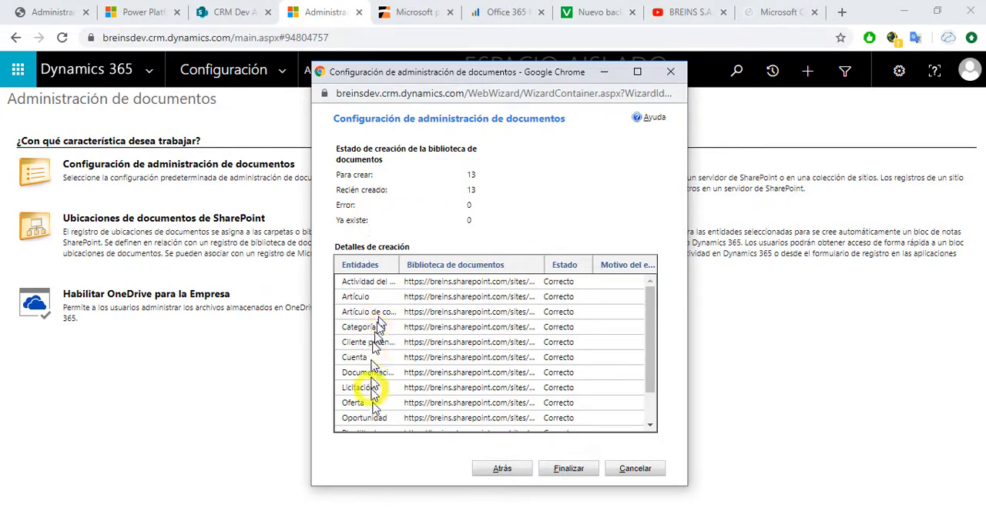
{"action": "left_click_drag", "start_coordinate": [649, 327], "coordinate": [649, 306]}
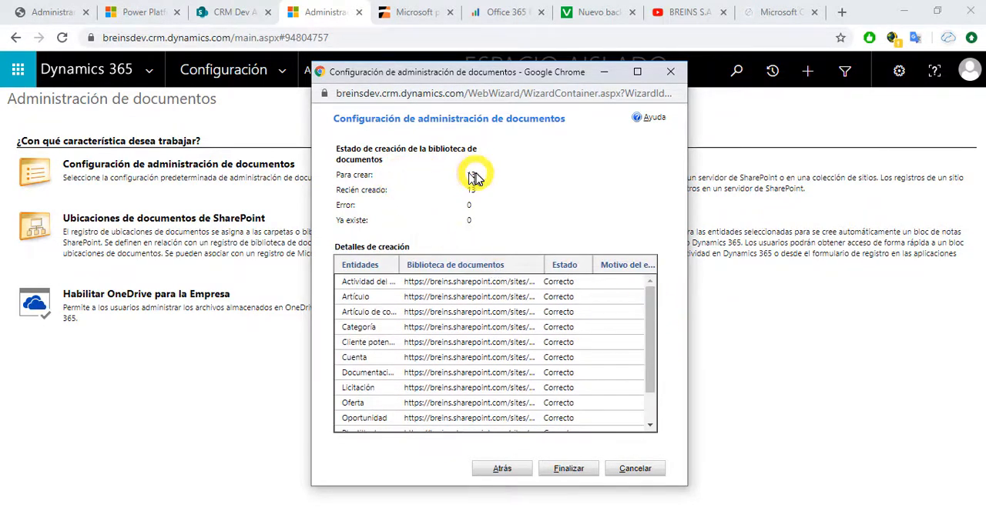
{"action": "left_click", "coordinate": [566, 471]}
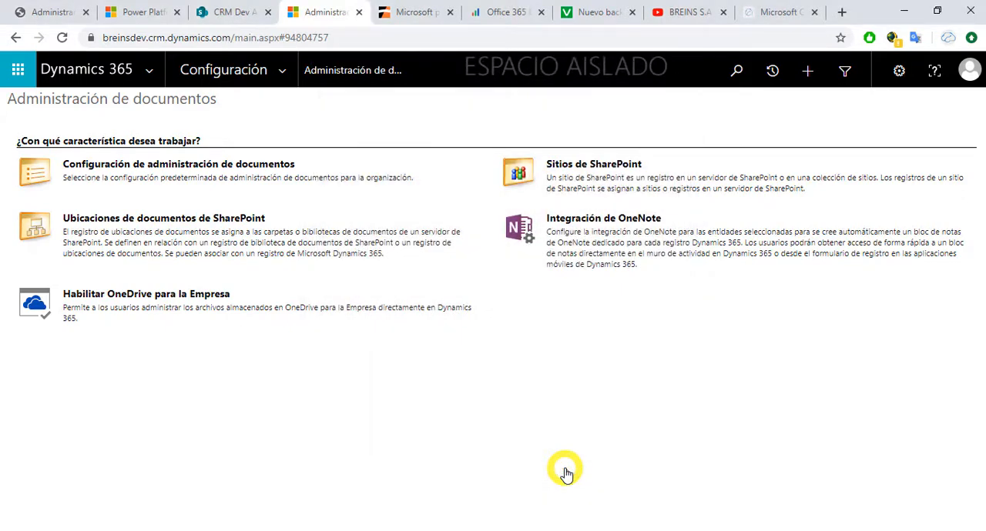
Step: Switch to the CRM Dev Almacenamiento SharePoint site, reload it, view the Oportunidad library and return to the home page
{"action": "left_click", "coordinate": [233, 14]}
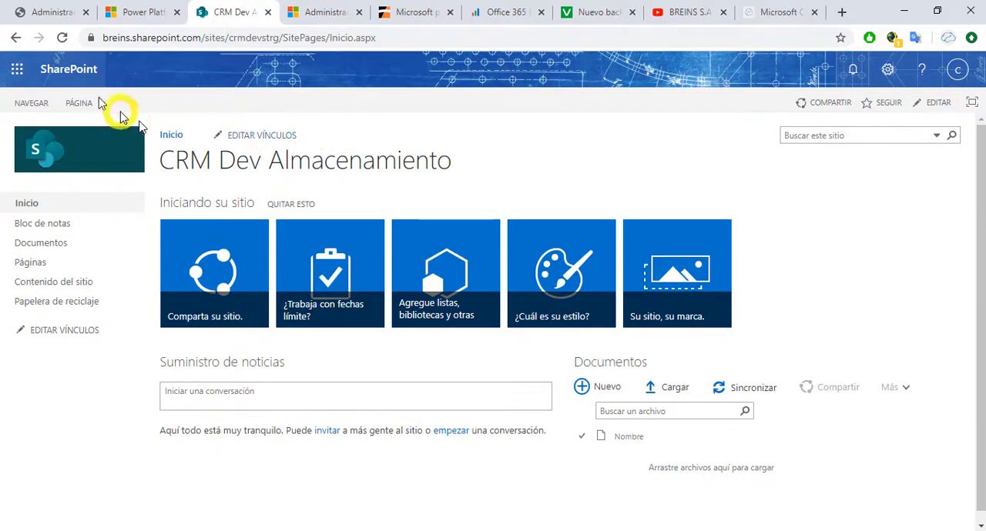
{"action": "left_click", "coordinate": [62, 38]}
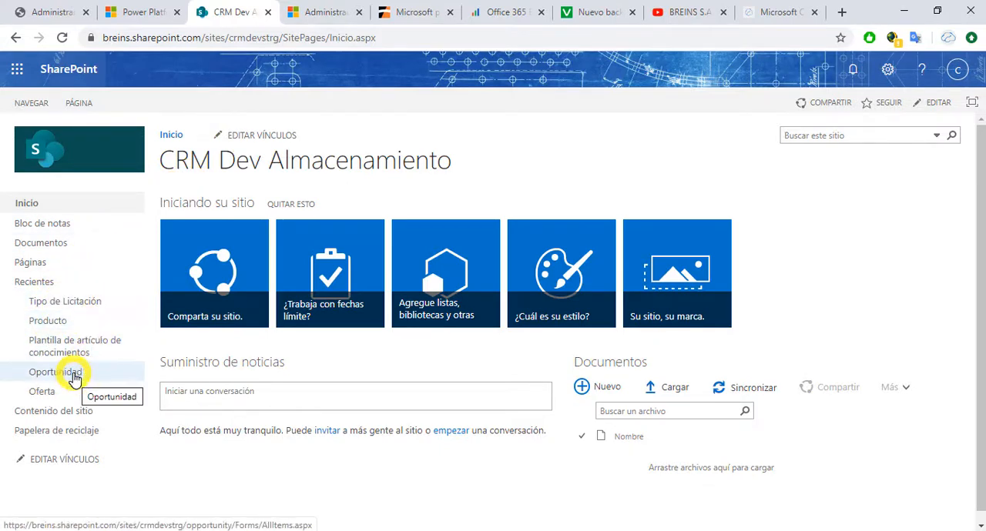
{"action": "left_click", "coordinate": [80, 374]}
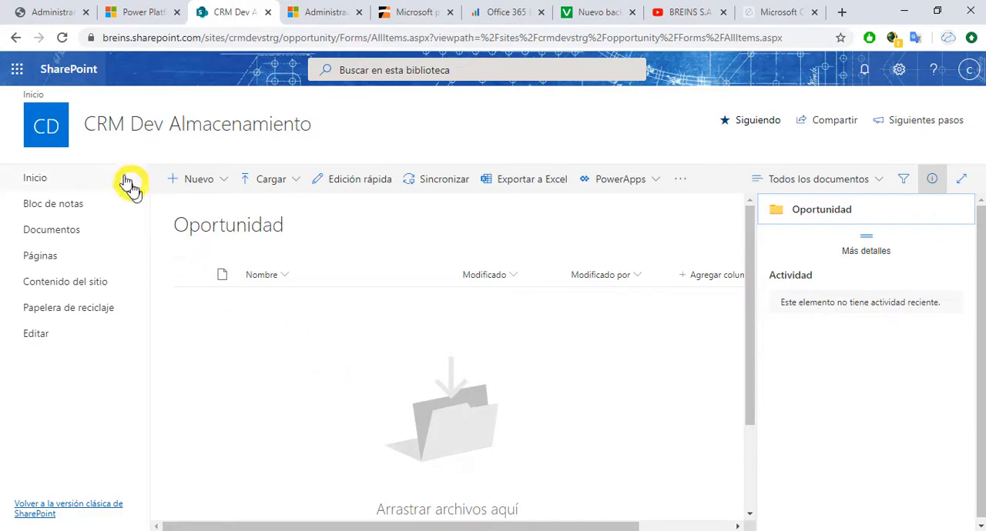
{"action": "left_click", "coordinate": [16, 38]}
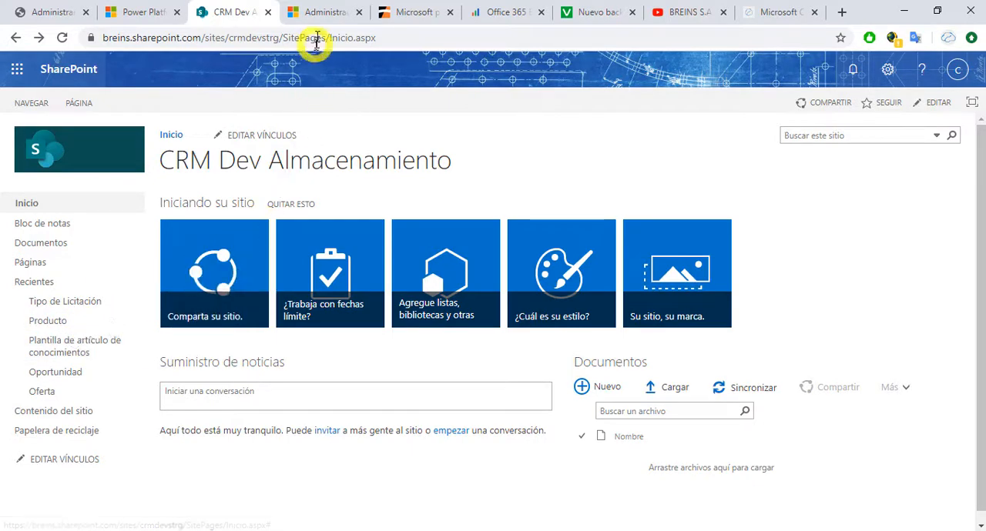
Step: Switch back to Dynamics 365, go to Clientes potenciales in the Ventas area and delete the existing lead
{"action": "left_click", "coordinate": [319, 13]}
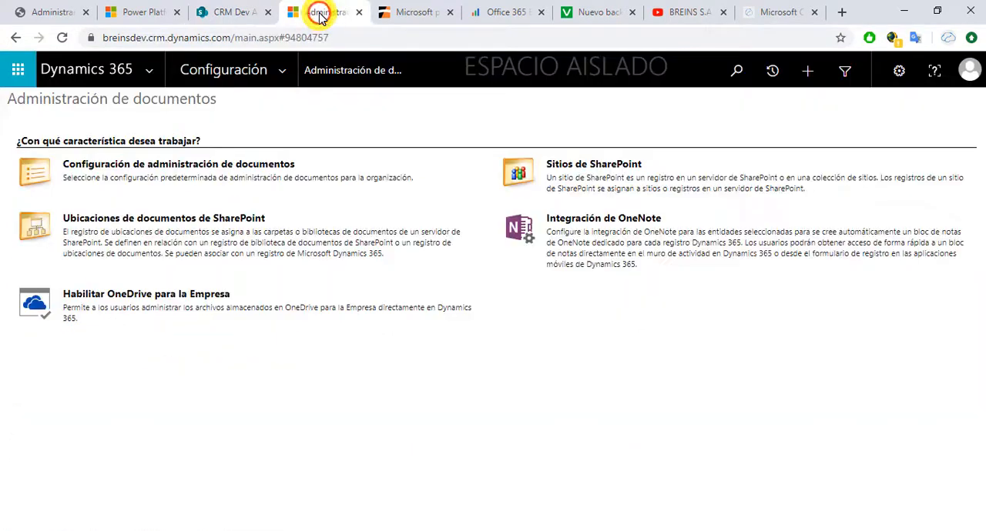
{"action": "left_click", "coordinate": [283, 74]}
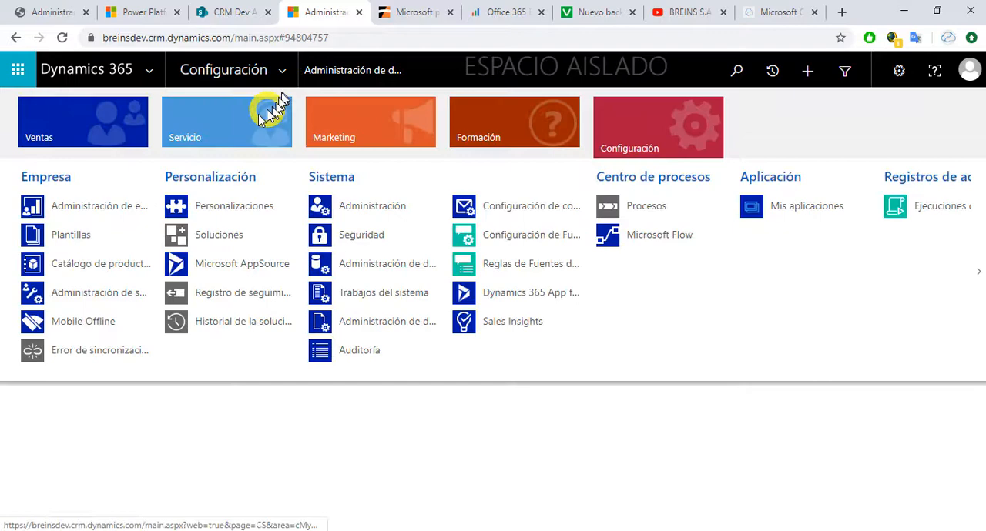
{"action": "left_click", "coordinate": [121, 128]}
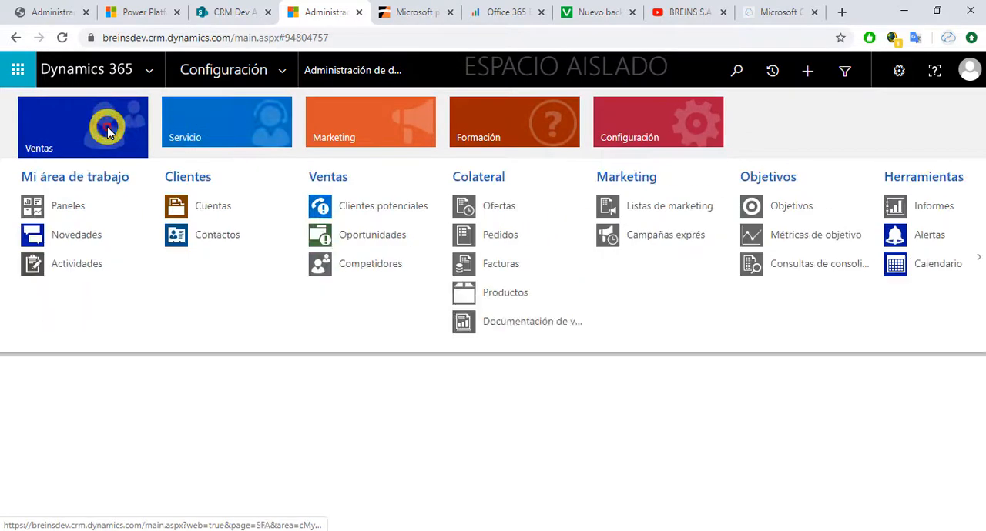
{"action": "left_click", "coordinate": [380, 206]}
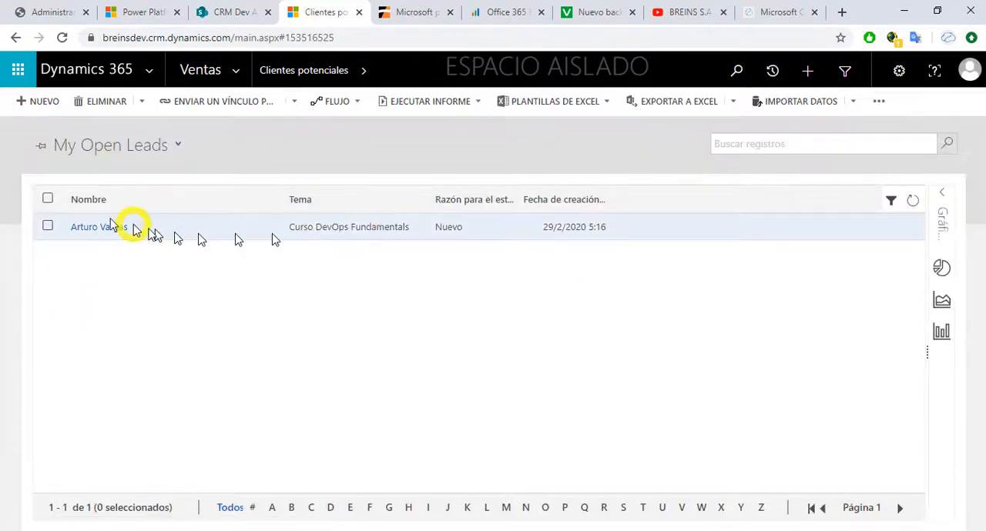
{"action": "left_click", "coordinate": [48, 198]}
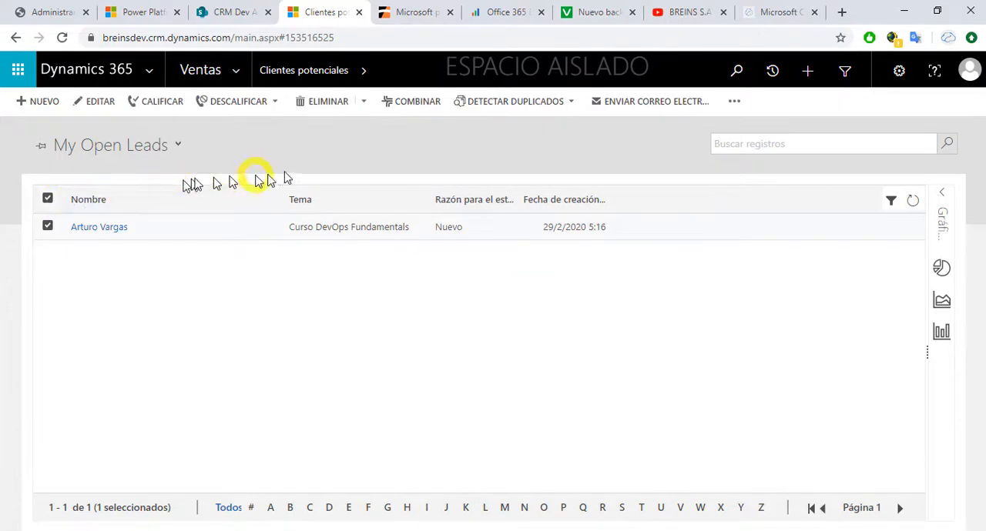
{"action": "left_click", "coordinate": [326, 102]}
{"action": "left_click", "coordinate": [570, 353]}
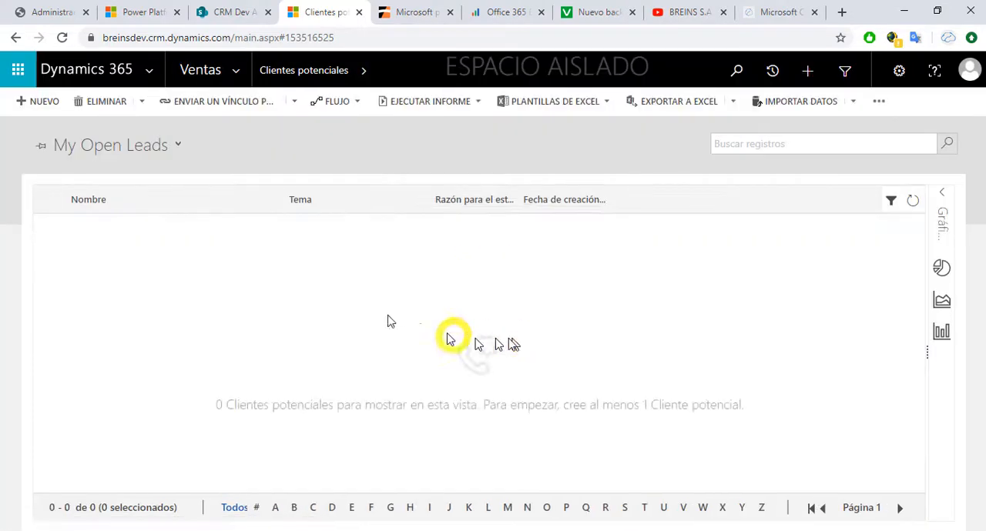
Step: Create and save a new lead with the topic Curso DevOps Fundamentals and the contact's first and last name
{"action": "left_click", "coordinate": [39, 102]}
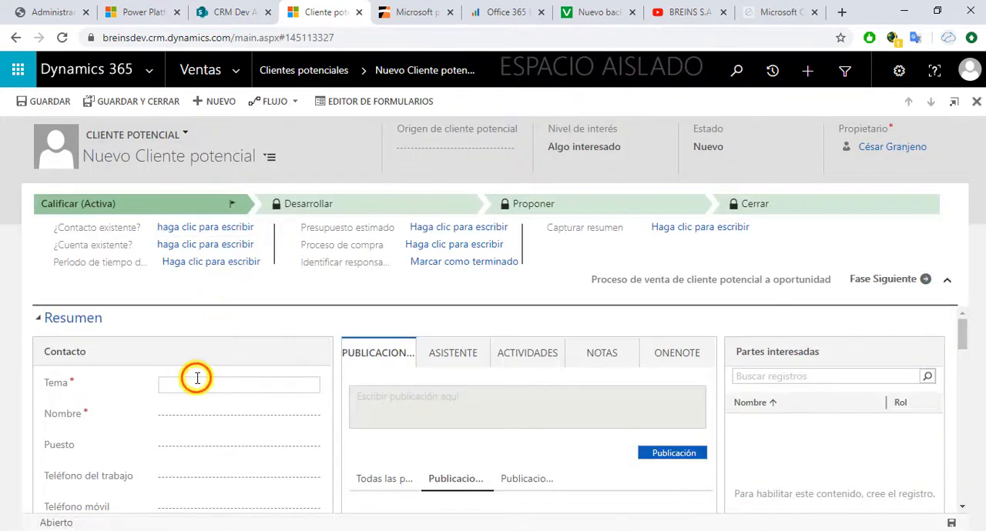
{"action": "left_click", "coordinate": [197, 378]}
{"action": "type", "text": "Curso DevOps Fundamentals"}
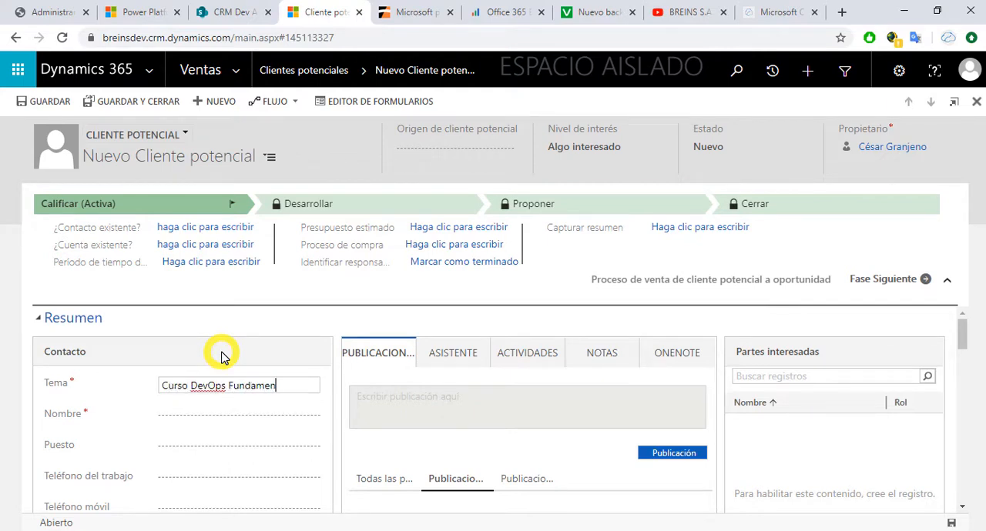
{"action": "left_click", "coordinate": [219, 413]}
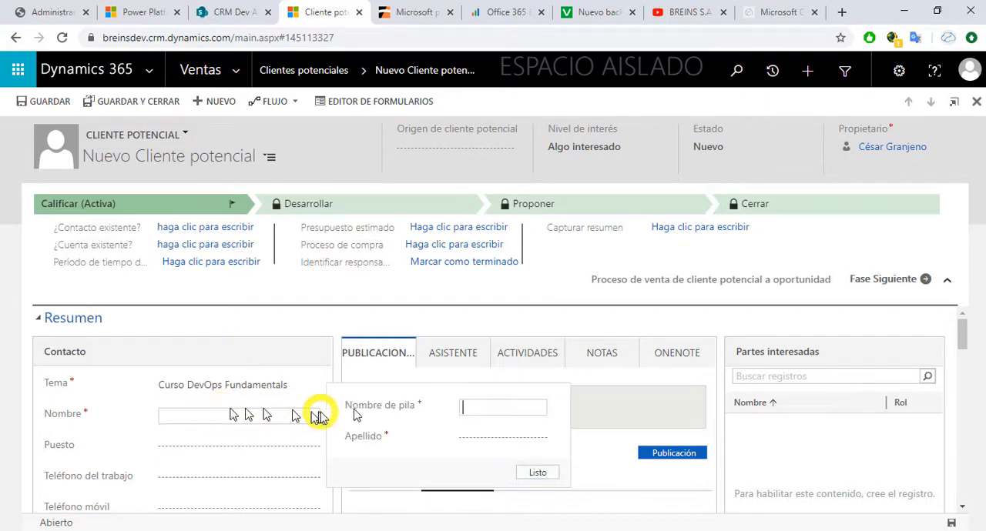
{"action": "left_click", "coordinate": [476, 406]}
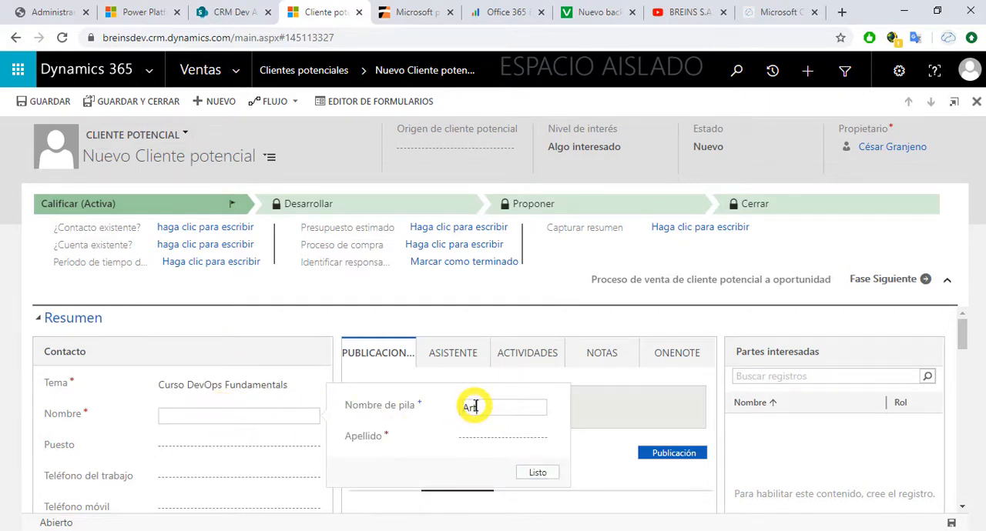
{"action": "key", "text": "Tab"}
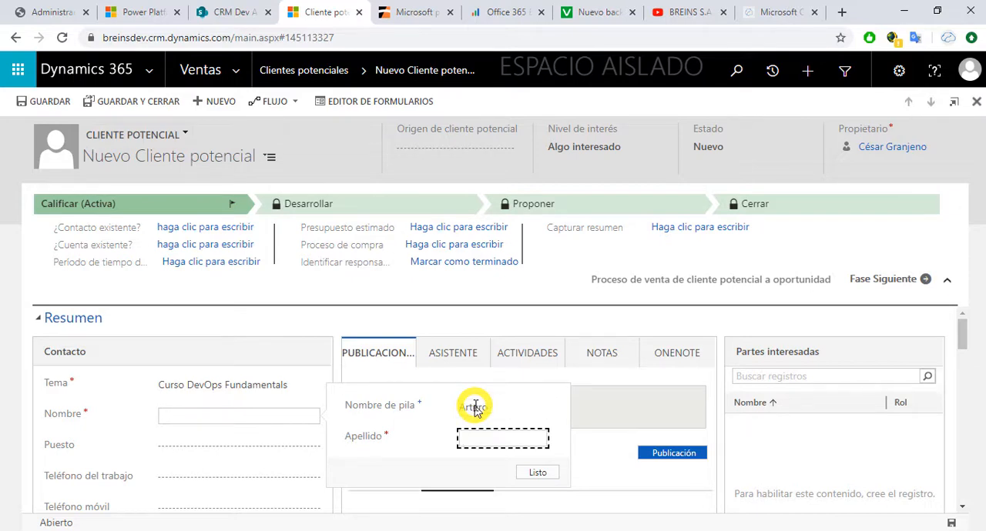
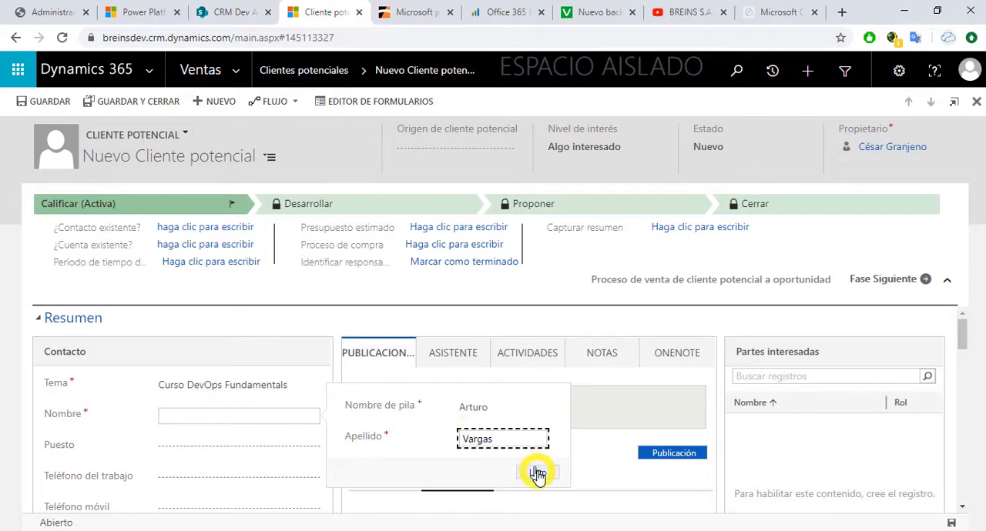
{"action": "left_click", "coordinate": [537, 472]}
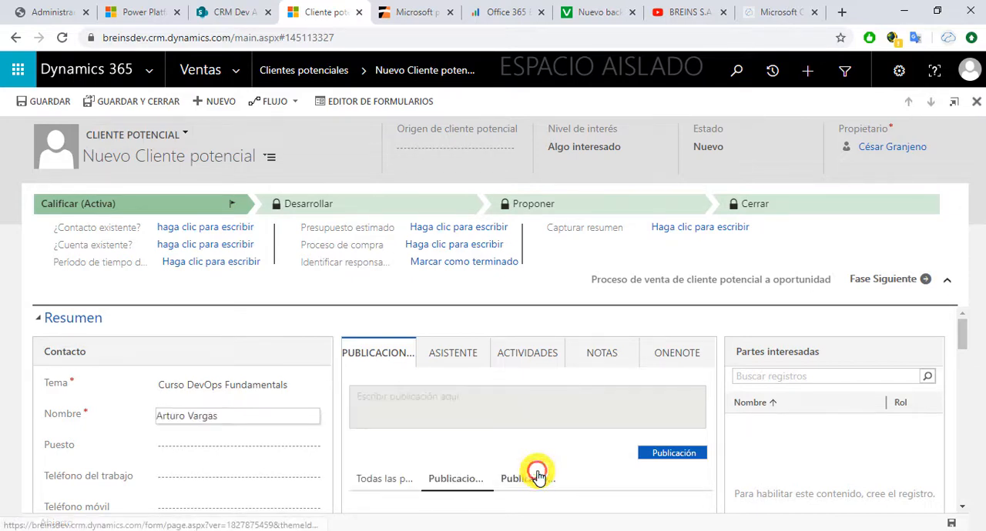
{"action": "left_click", "coordinate": [951, 523]}
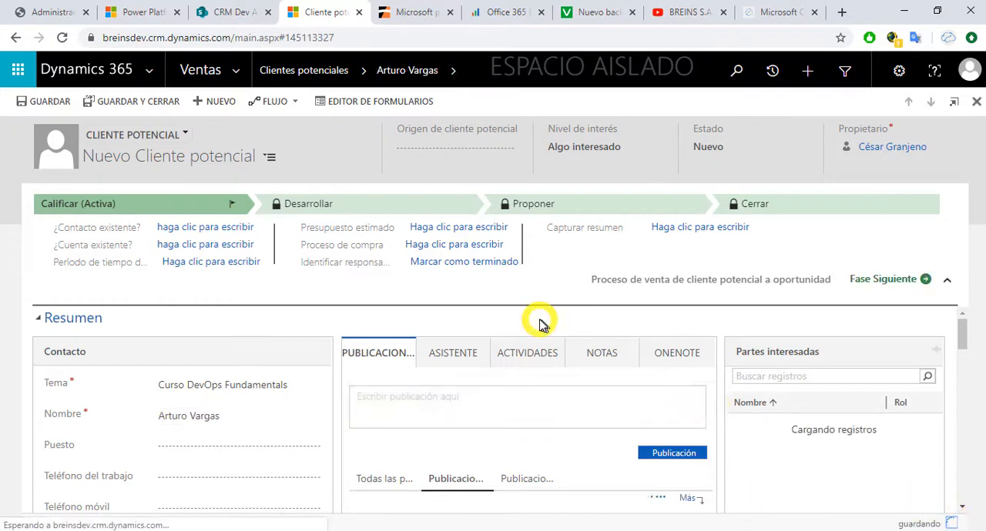
Step: Examine the lead's Archivos section, view Todos los documentos de SharePoint and return to the Cuadrícula asociada al documento view
{"action": "scroll", "coordinate": [537, 327], "scroll_direction": "down", "scroll_amount": 10}
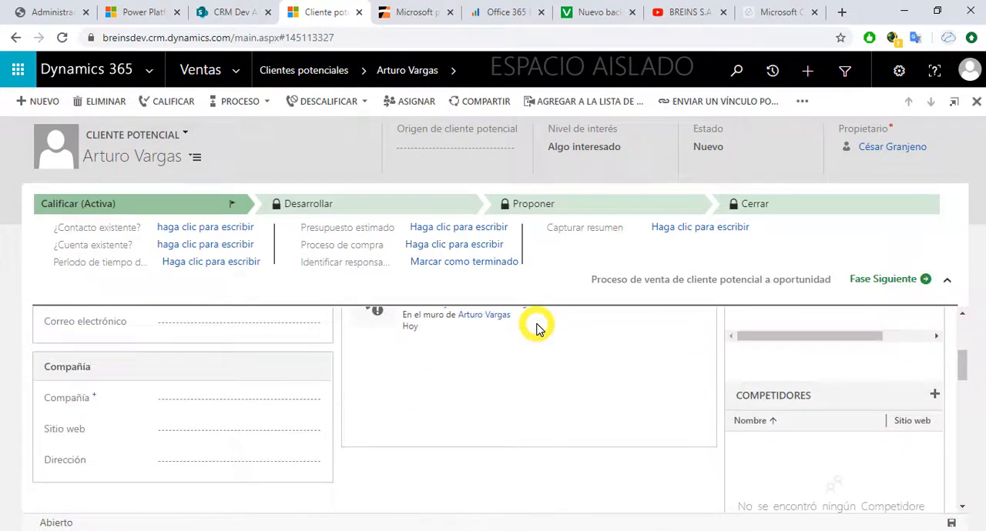
{"action": "scroll", "coordinate": [537, 327], "scroll_direction": "down", "scroll_amount": 2}
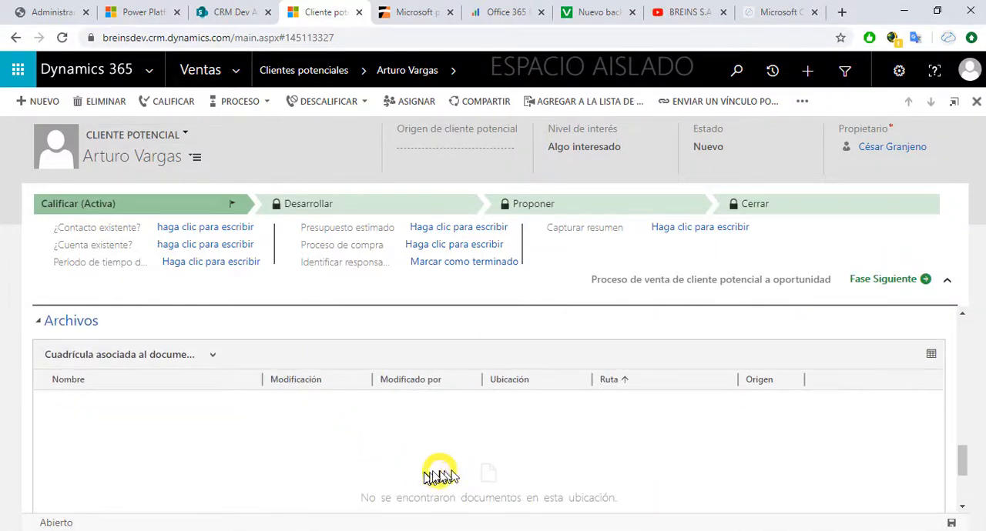
{"action": "scroll", "coordinate": [458, 462], "scroll_direction": "down", "scroll_amount": 1}
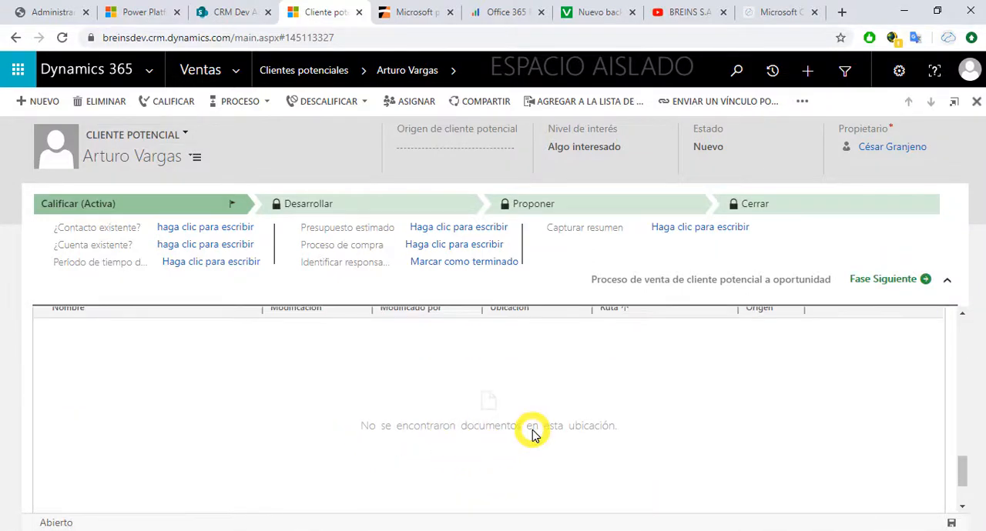
{"action": "scroll", "coordinate": [530, 430], "scroll_direction": "up", "scroll_amount": 1}
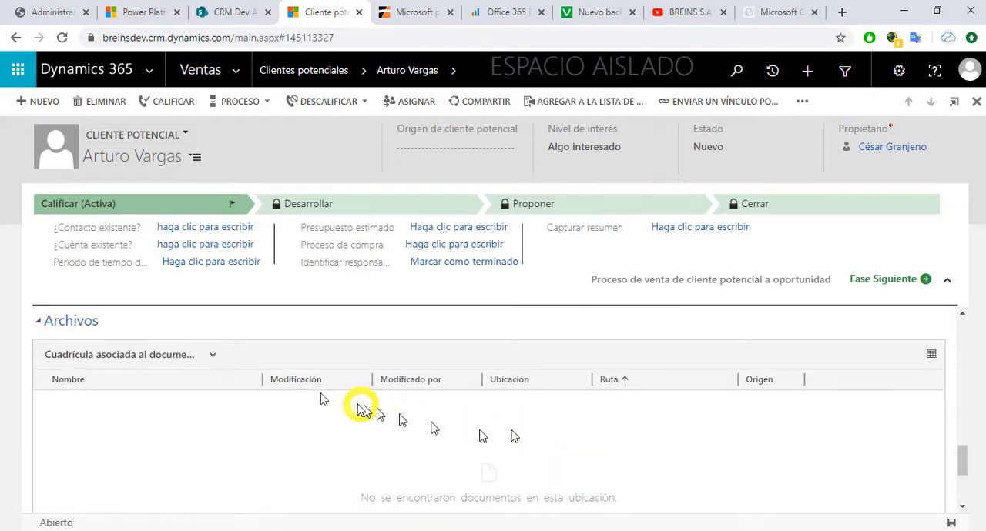
{"action": "scroll", "coordinate": [385, 423], "scroll_direction": "down", "scroll_amount": 2}
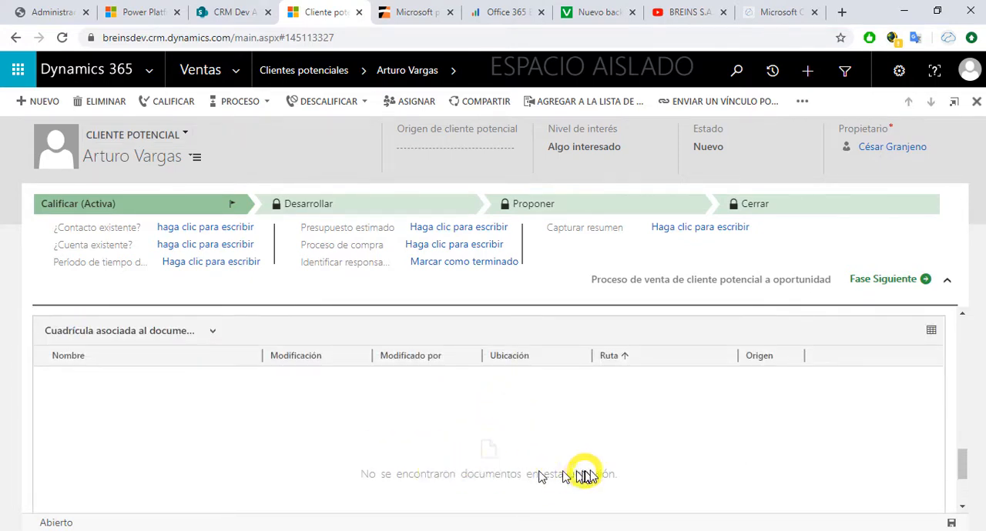
{"action": "scroll", "coordinate": [623, 451], "scroll_direction": "up", "scroll_amount": 1}
{"action": "scroll", "coordinate": [623, 451], "scroll_direction": "down", "scroll_amount": 1}
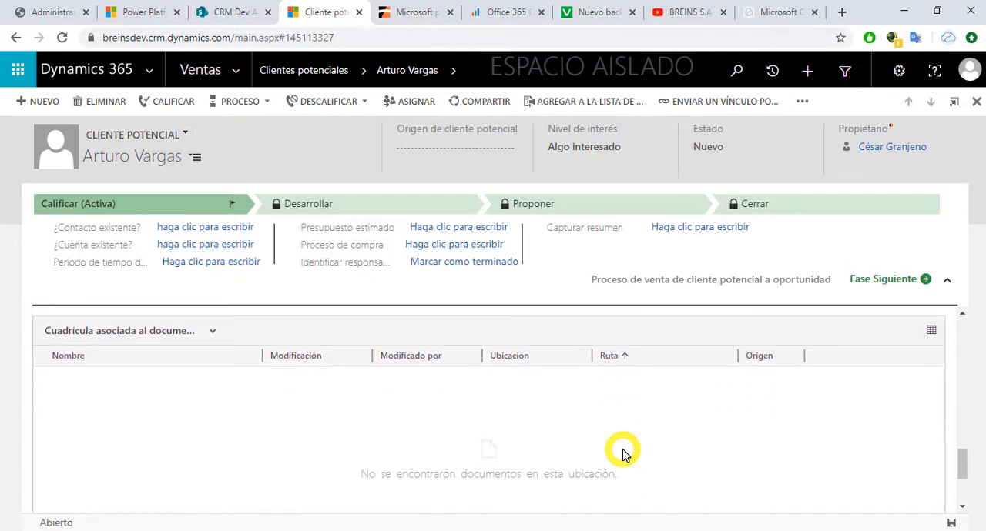
{"action": "left_click", "coordinate": [212, 331]}
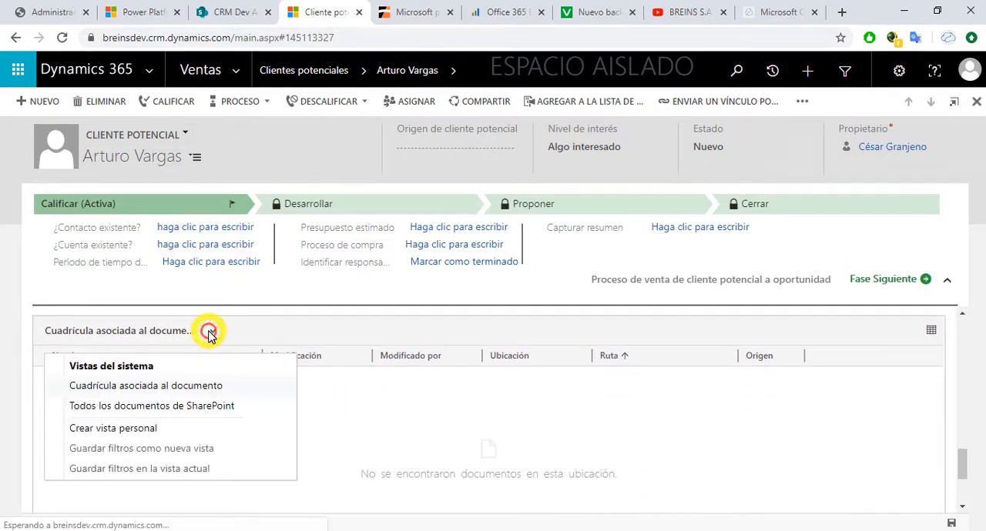
{"action": "left_click", "coordinate": [182, 405]}
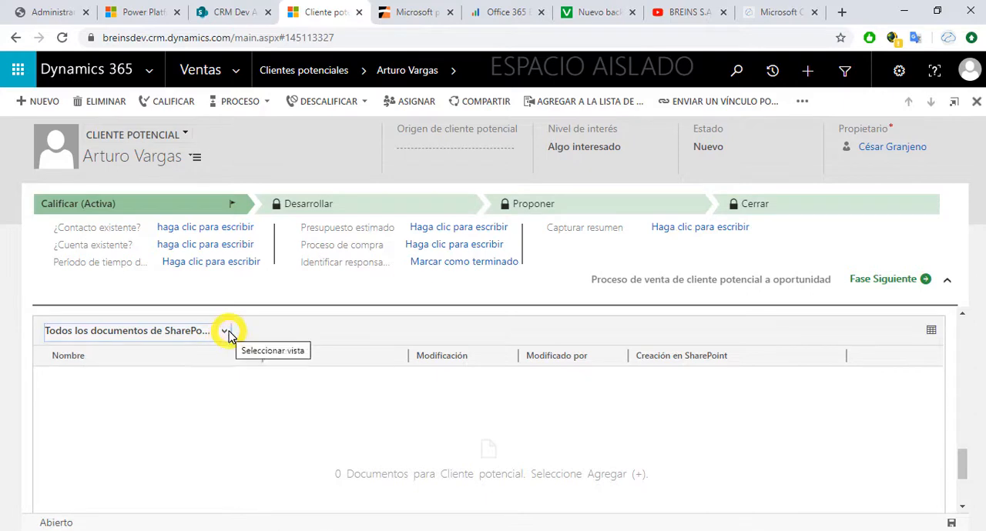
{"action": "left_click", "coordinate": [226, 332]}
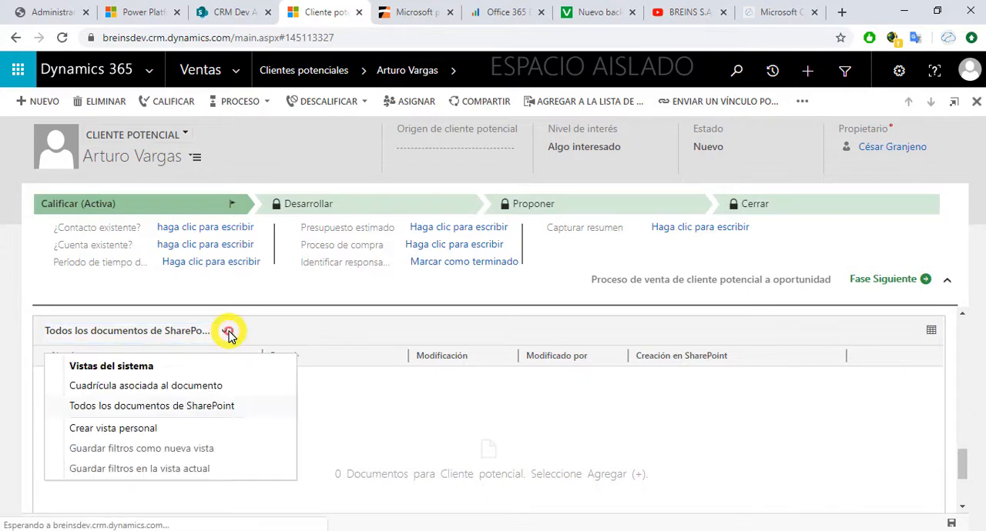
{"action": "left_click", "coordinate": [131, 386]}
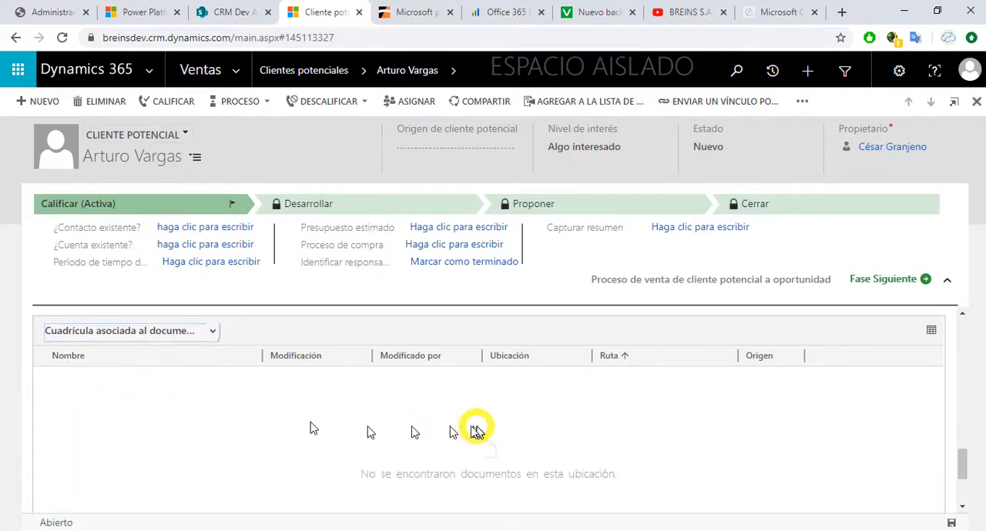
{"action": "right_click", "coordinate": [564, 423]}
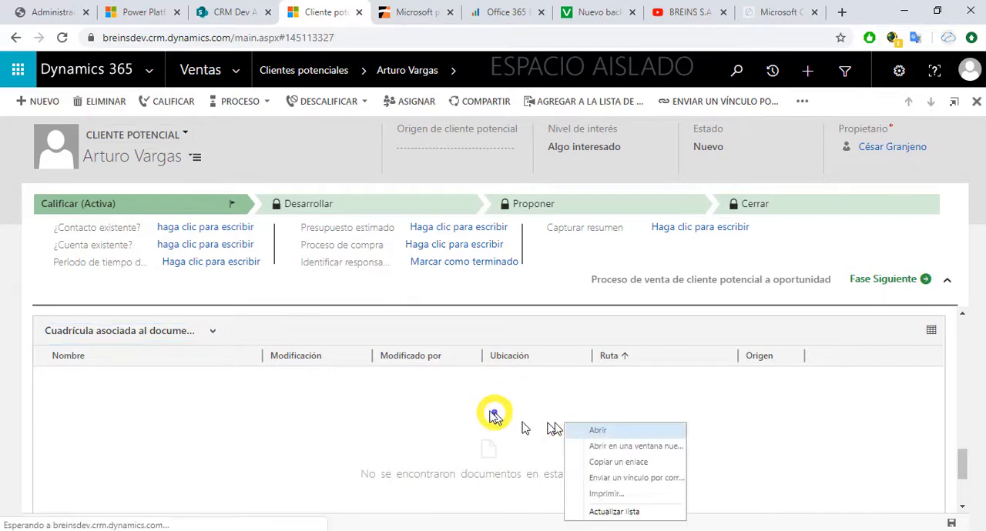
{"action": "left_click", "coordinate": [489, 412]}
{"action": "right_click", "coordinate": [516, 406]}
{"action": "left_click", "coordinate": [493, 397]}
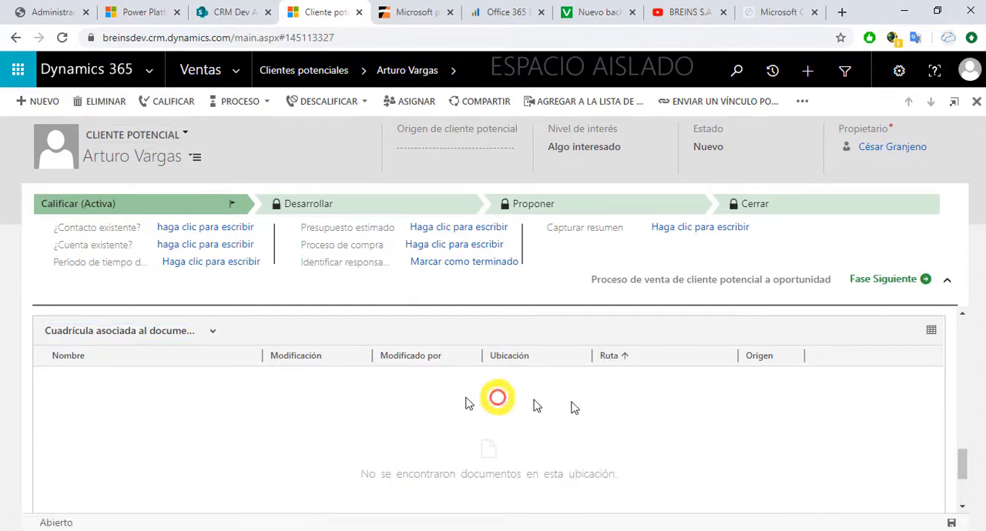
Step: Open the full associated document grid of the lead and collapse the sales process stage details
{"action": "left_click", "coordinate": [931, 331]}
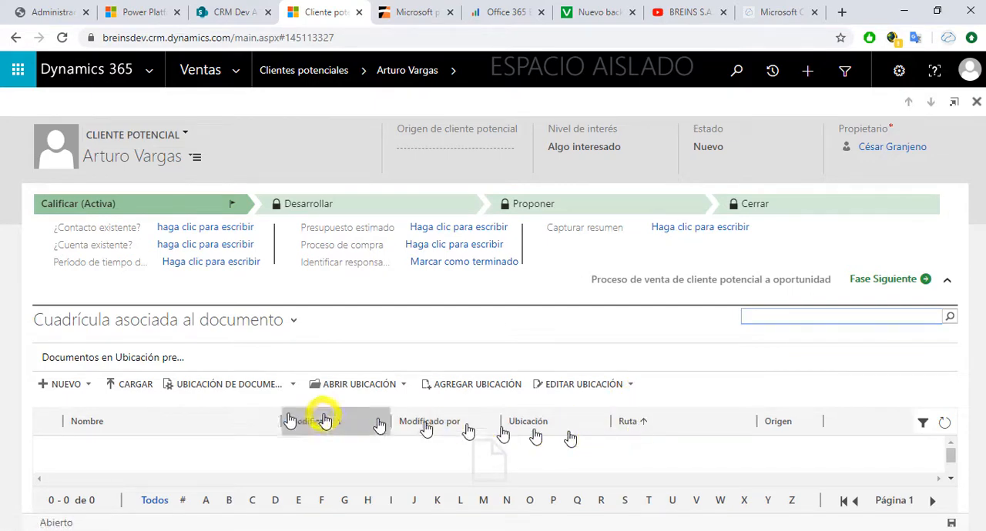
{"action": "left_click", "coordinate": [730, 421]}
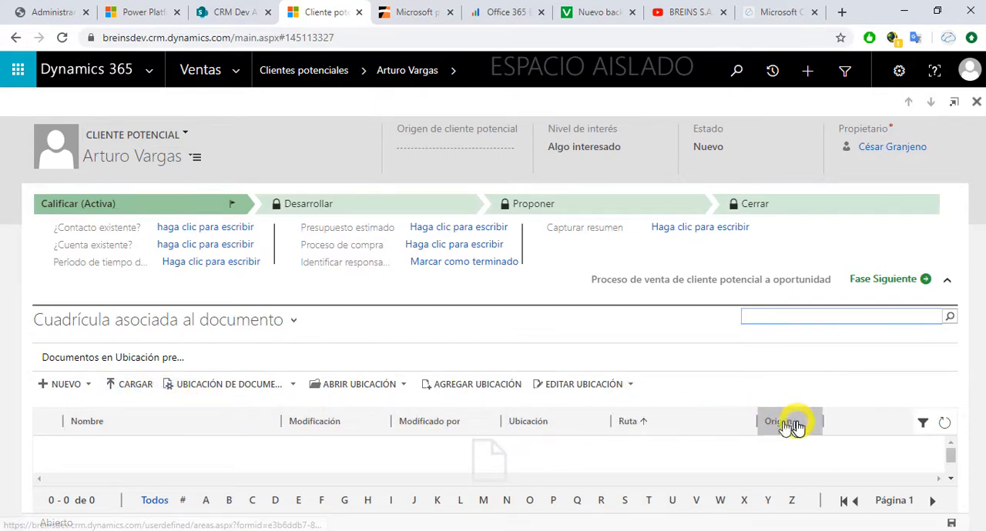
{"action": "left_click", "coordinate": [946, 285]}
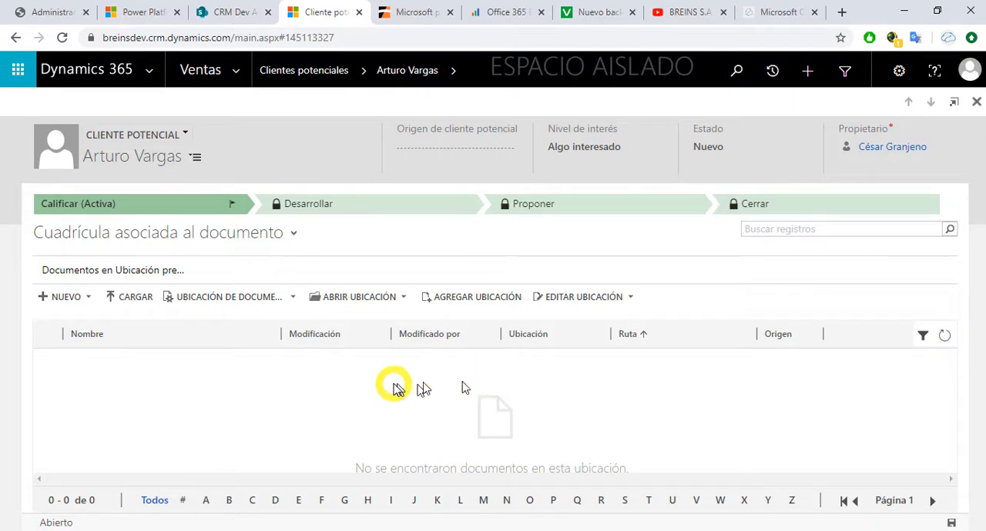
Step: Upload BREINS_Brochure_Hoja_Servicios.pdf from the Documentos folder to the lead's document location
{"action": "left_click", "coordinate": [137, 300]}
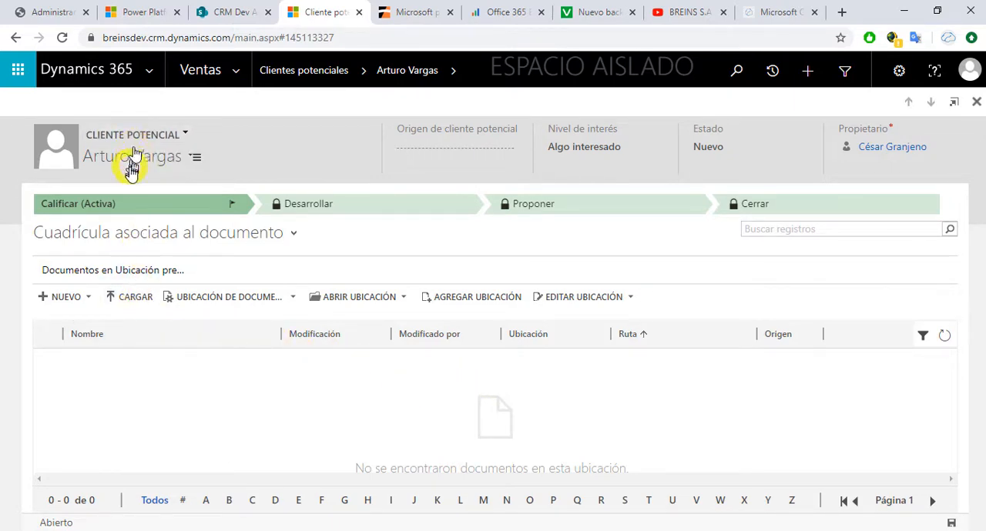
{"action": "left_click", "coordinate": [123, 300]}
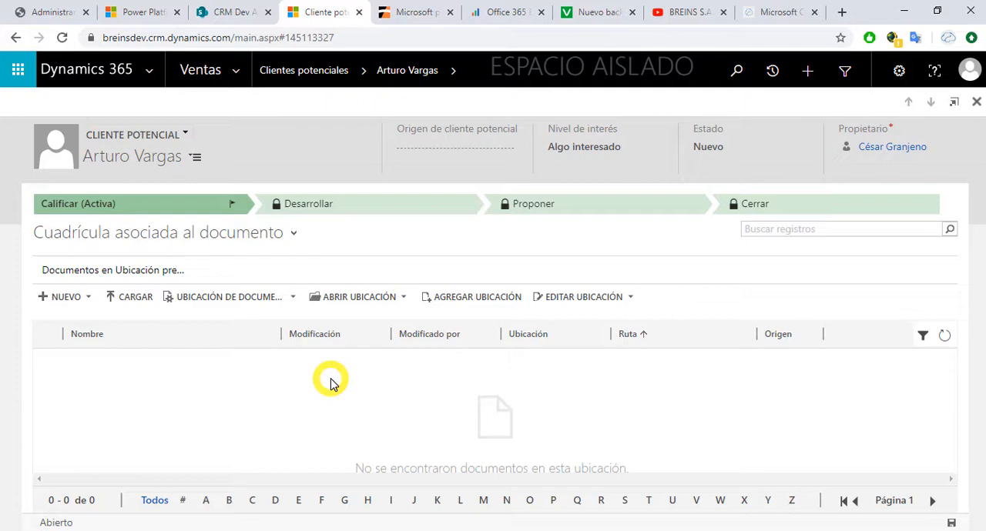
{"action": "left_click", "coordinate": [132, 303]}
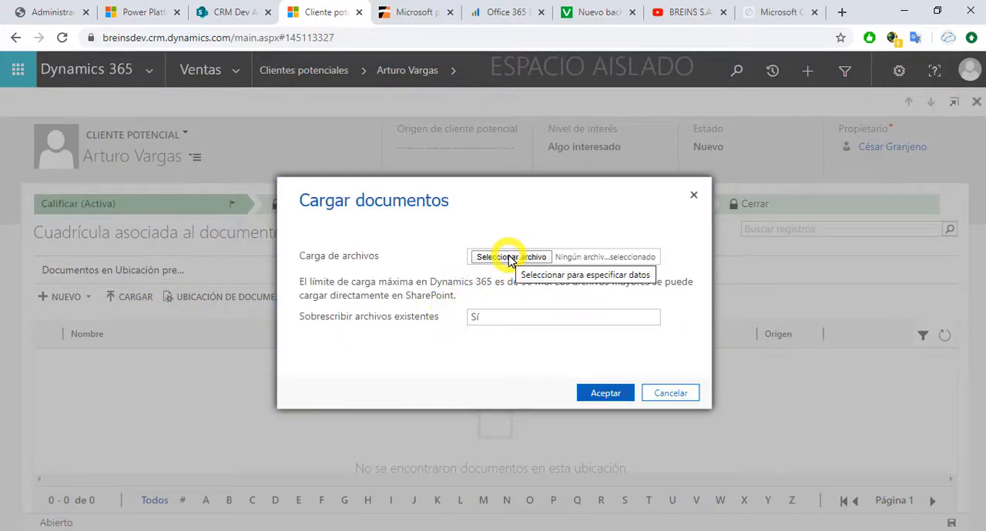
{"action": "left_click", "coordinate": [508, 259]}
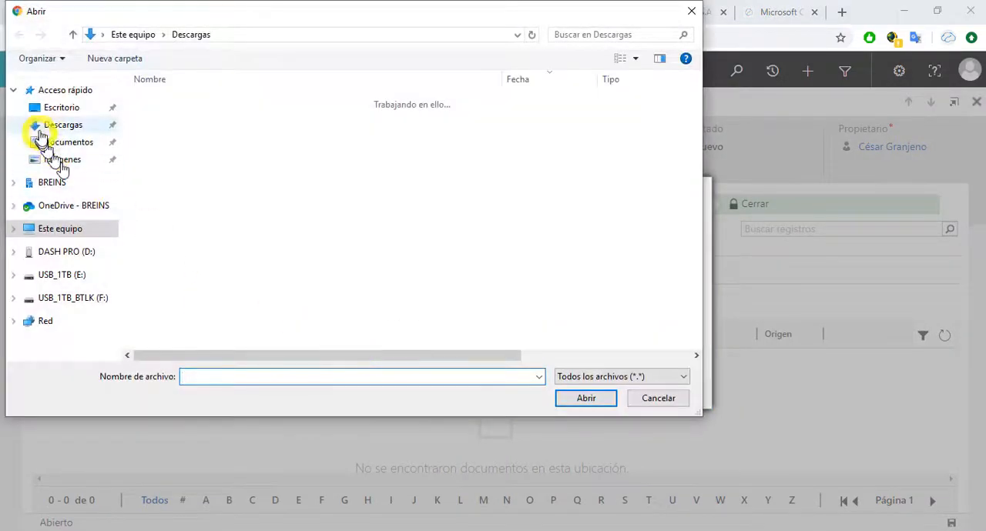
{"action": "left_click", "coordinate": [73, 142]}
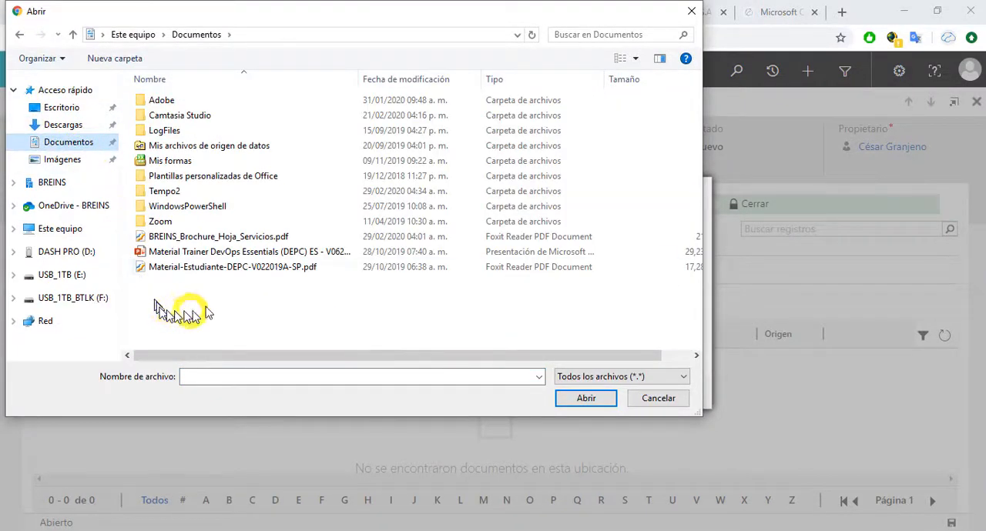
{"action": "left_click", "coordinate": [234, 238]}
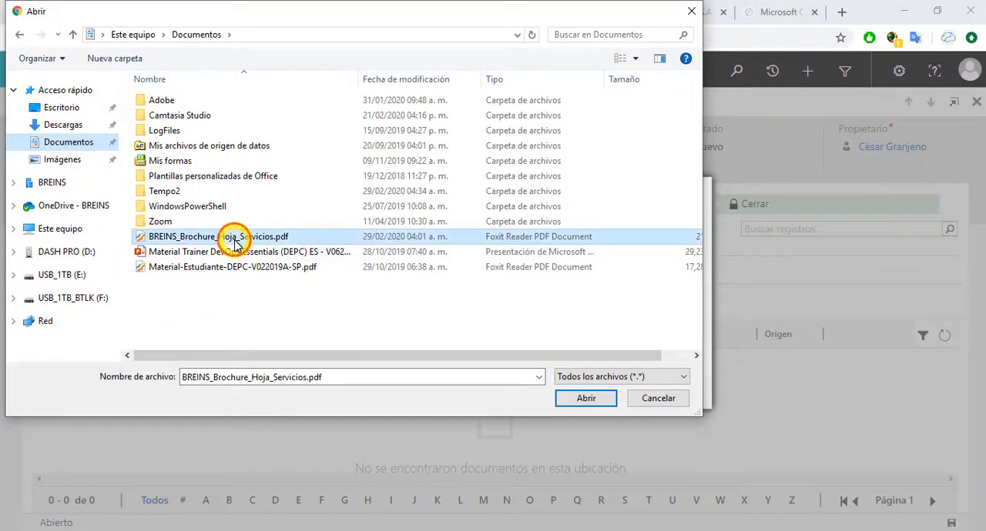
{"action": "left_click", "coordinate": [585, 398]}
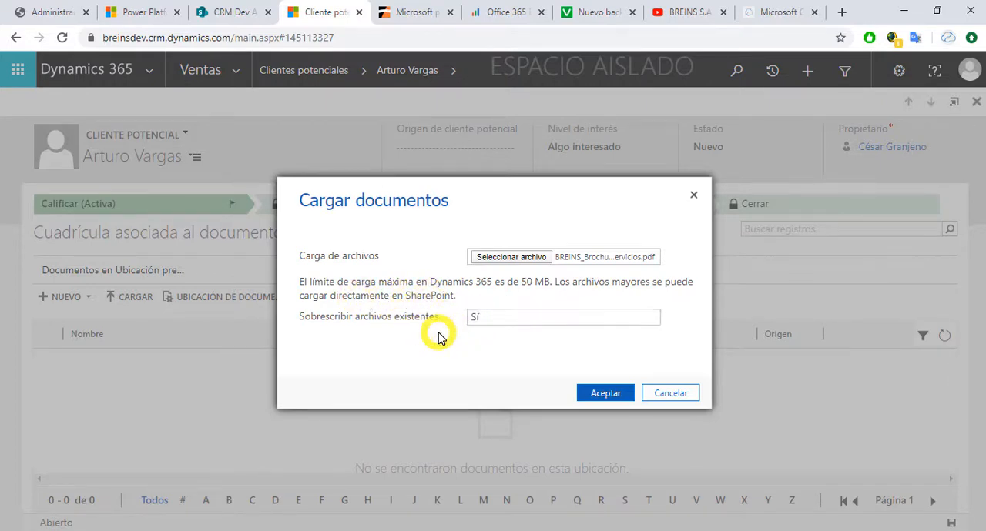
{"action": "left_click", "coordinate": [592, 393]}
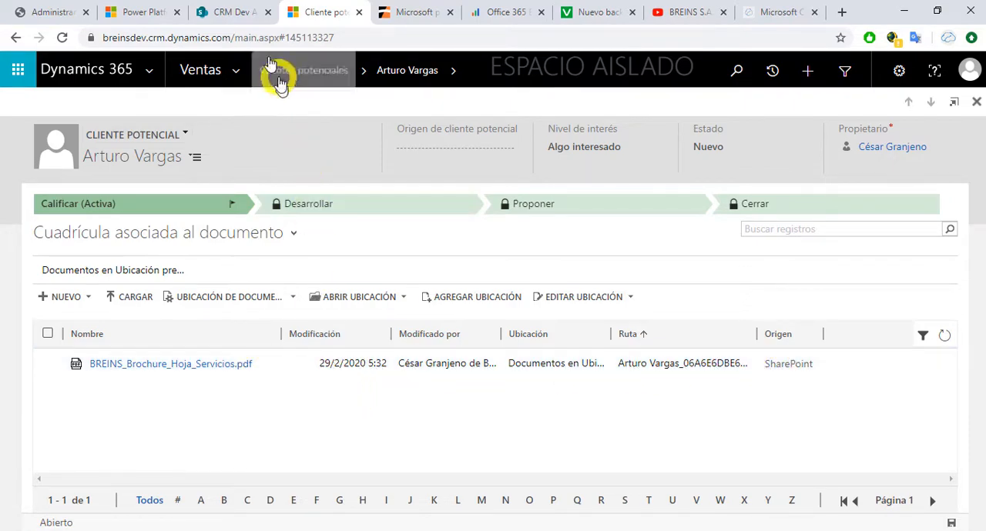
Step: Switch to the CRM Dev Almacenamiento SharePoint site, check the Documentos library and browse the libraries in Contenido del sitio
{"action": "left_click", "coordinate": [229, 15]}
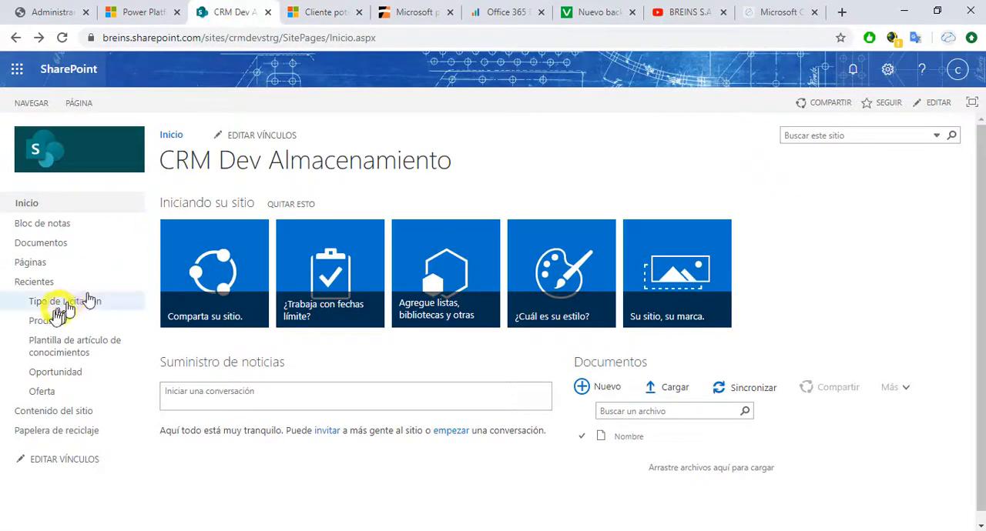
{"action": "left_click", "coordinate": [48, 245]}
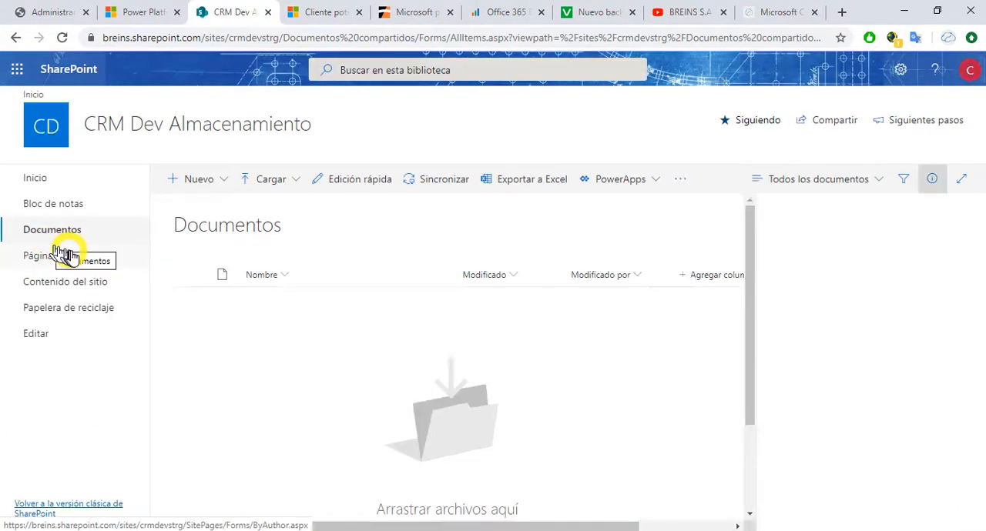
{"action": "left_click", "coordinate": [16, 38]}
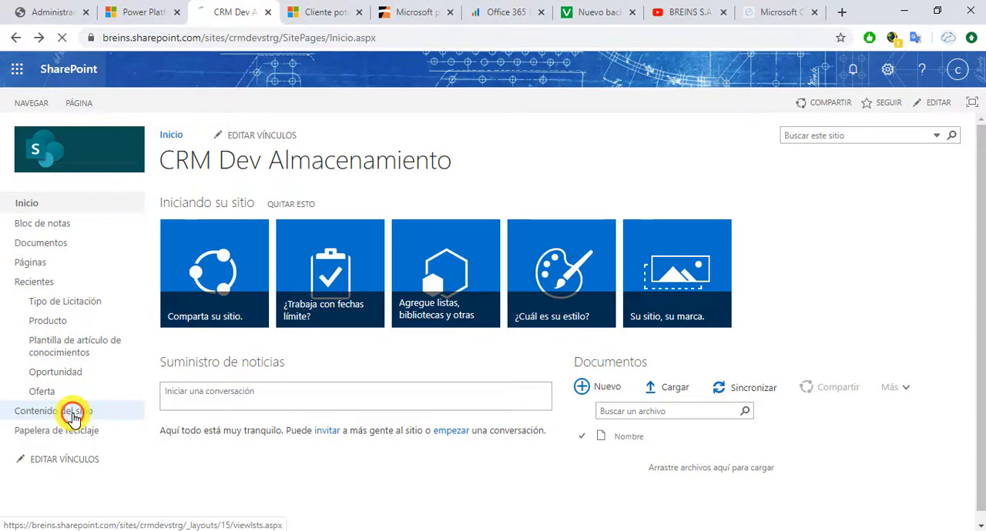
{"action": "left_click", "coordinate": [73, 416]}
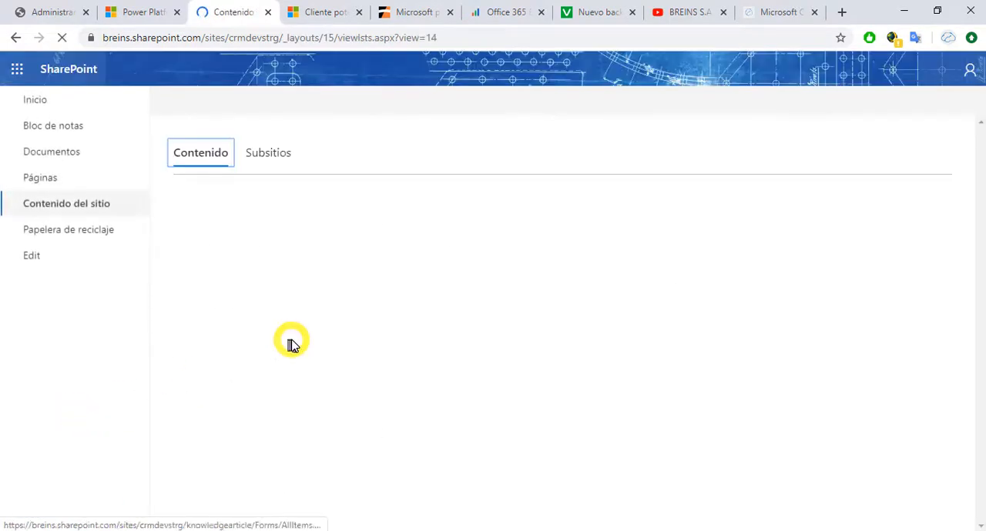
{"action": "scroll", "coordinate": [353, 346], "scroll_direction": "down", "scroll_amount": 2}
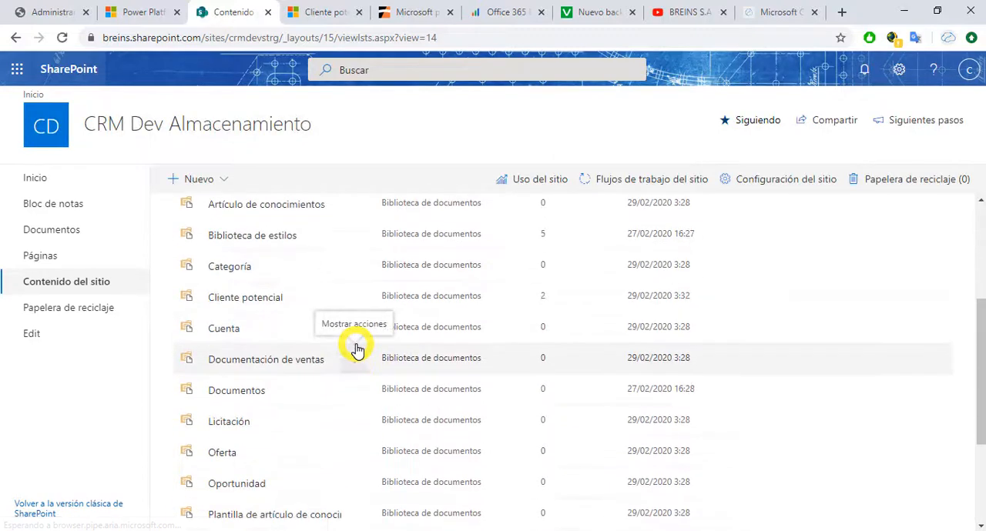
Step: Open the lead's folder in the Cliente potencial library and view both pages of the BREINS_Brochure_Hoja_Servicios document
{"action": "left_click", "coordinate": [254, 300]}
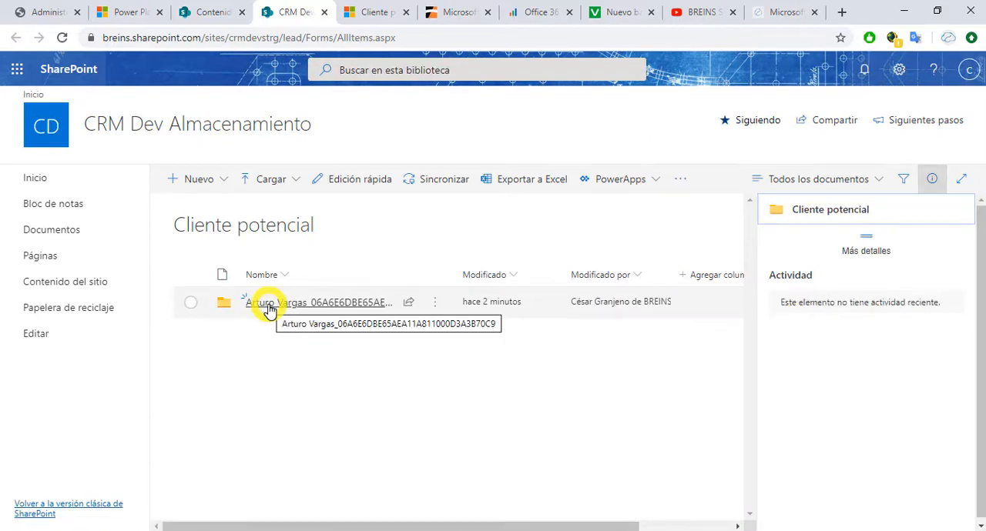
{"action": "left_click", "coordinate": [269, 306]}
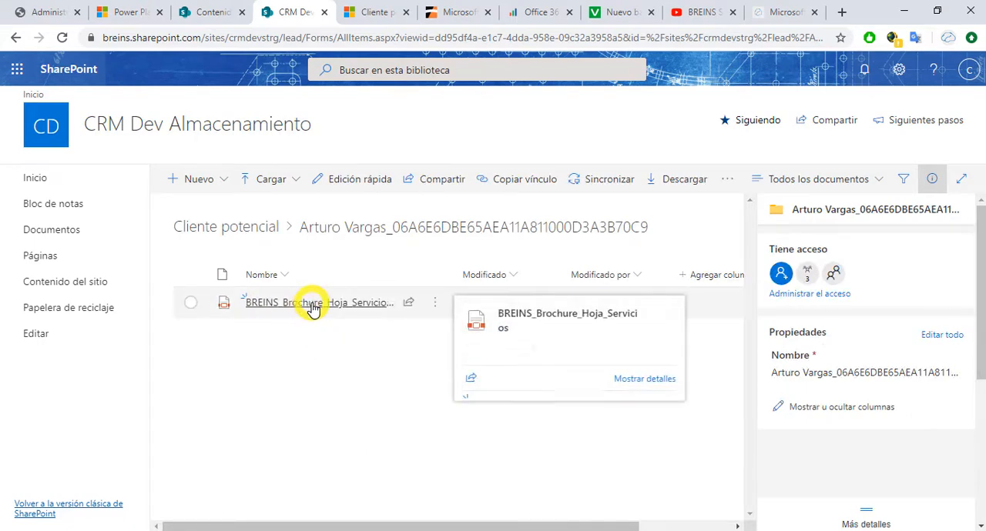
{"action": "left_click", "coordinate": [311, 304]}
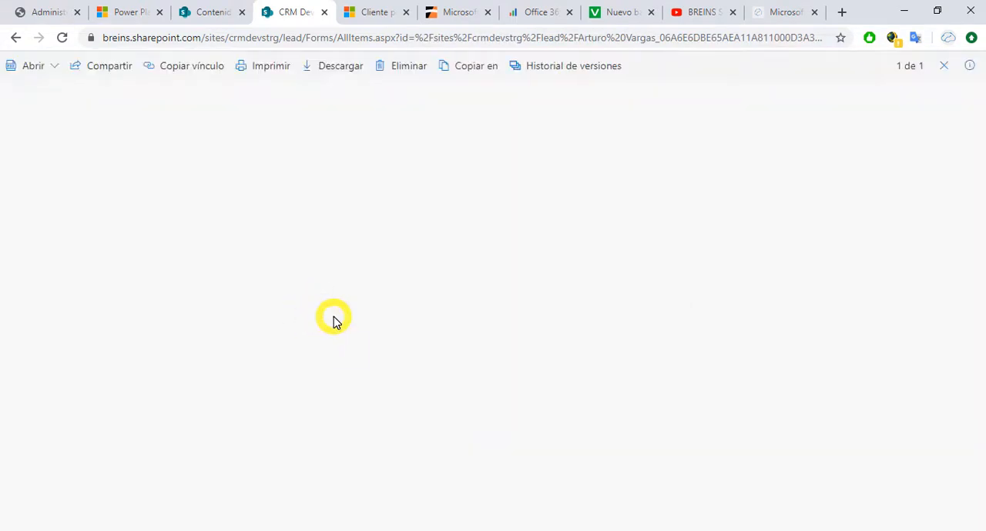
{"action": "scroll", "coordinate": [462, 320], "scroll_direction": "down", "scroll_amount": 5}
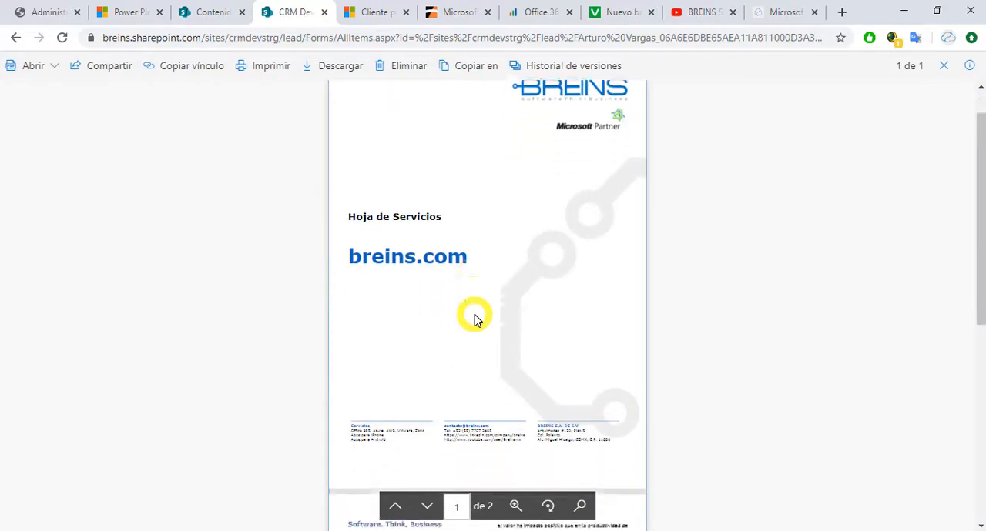
{"action": "scroll", "coordinate": [475, 320], "scroll_direction": "down", "scroll_amount": 2}
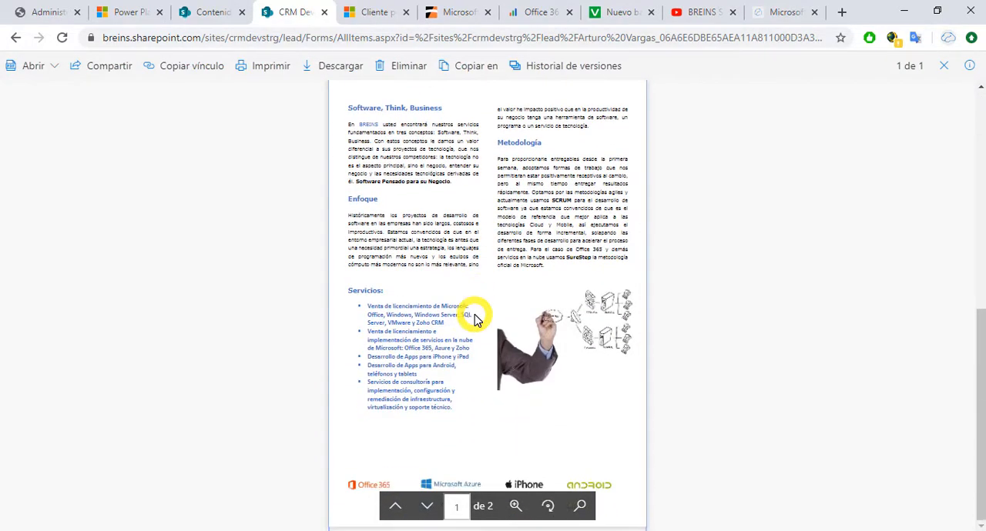
Step: Highlight the crmdevstrg site portion of the document's web address and close the document preview
{"action": "left_click", "coordinate": [260, 40]}
{"action": "left_click", "coordinate": [274, 40]}
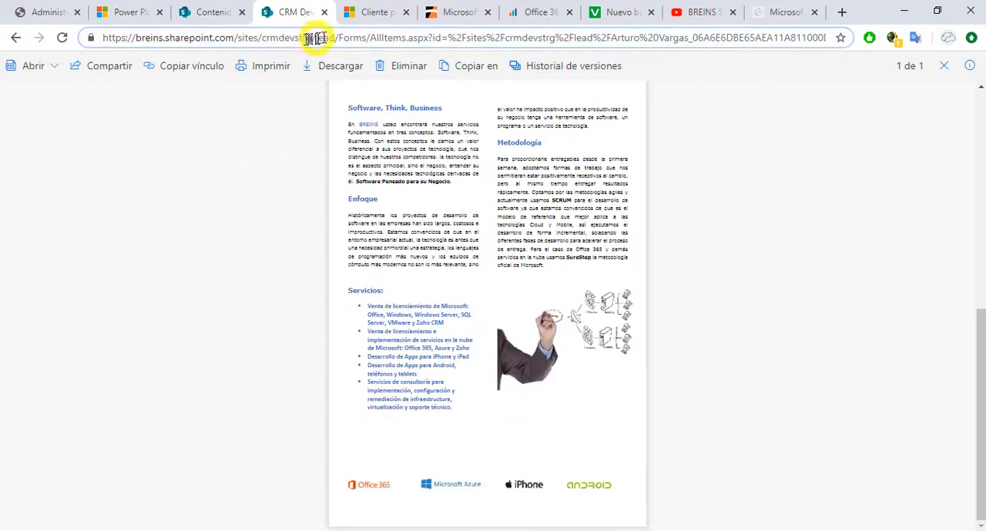
{"action": "left_click_drag", "start_coordinate": [310, 38], "coordinate": [97, 40]}
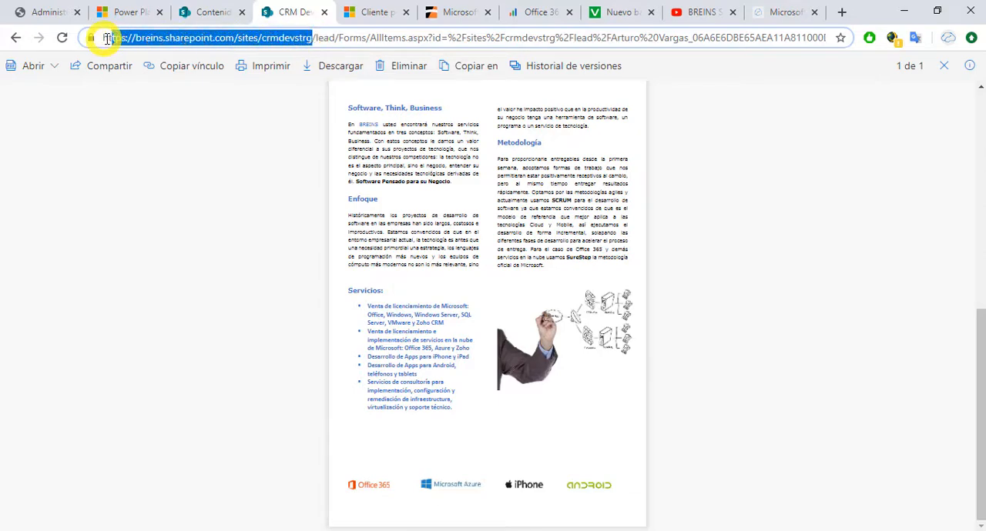
{"action": "left_click", "coordinate": [324, 13]}
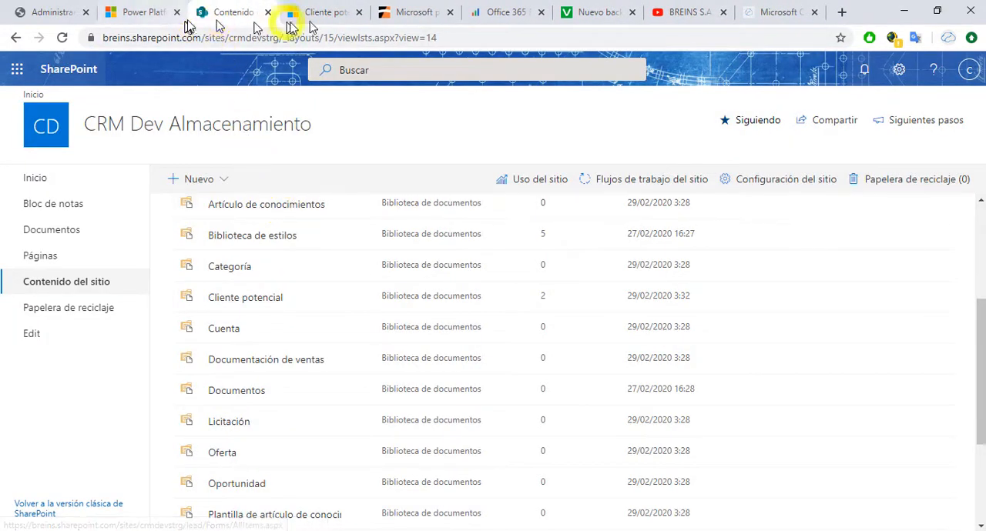
Step: Switch back to Dynamics 365, reopen the lead from My Open Leads and qualify it into an opportunity
{"action": "left_click", "coordinate": [322, 13]}
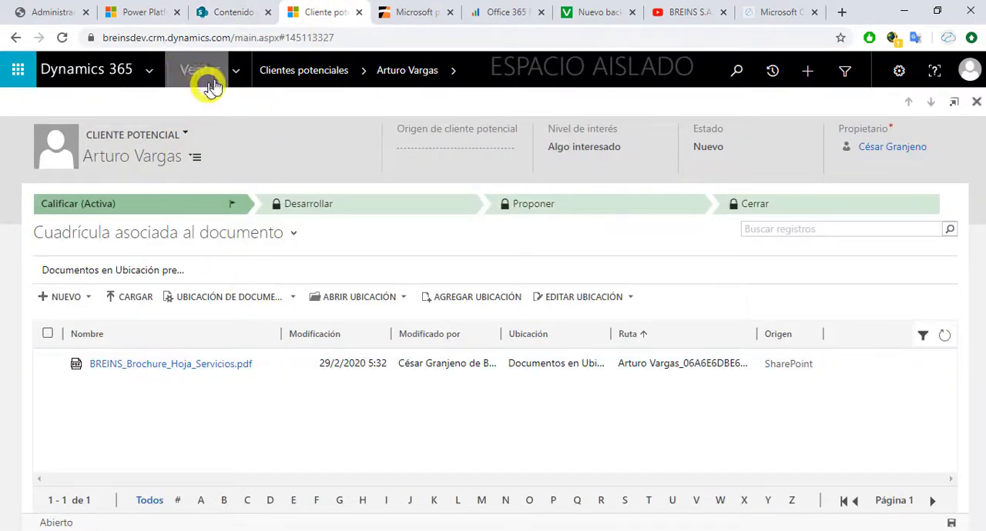
{"action": "left_click", "coordinate": [286, 71]}
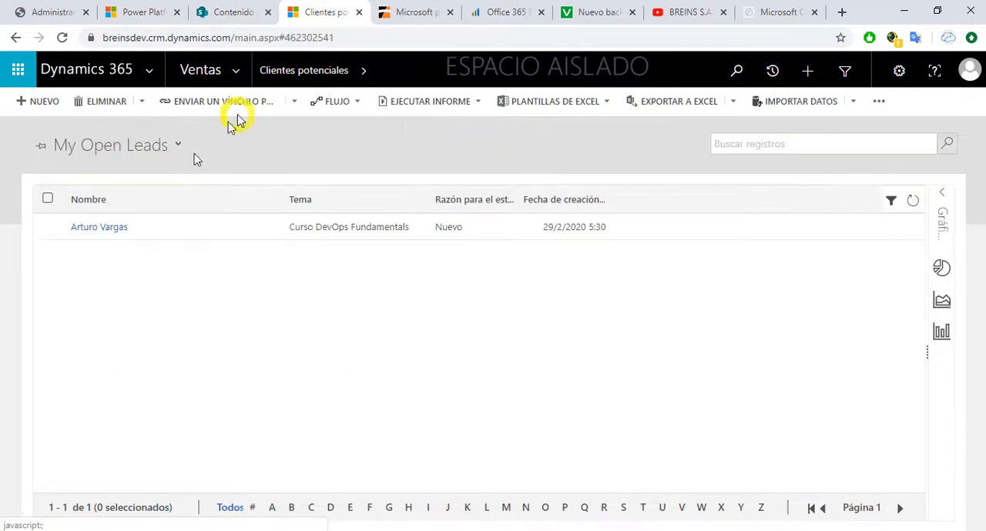
{"action": "left_click", "coordinate": [92, 227]}
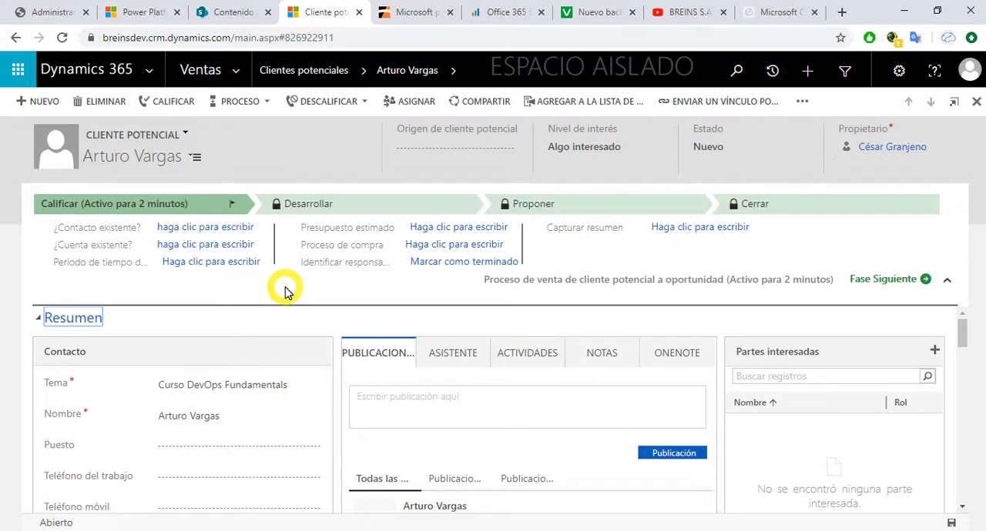
{"action": "left_click", "coordinate": [175, 105]}
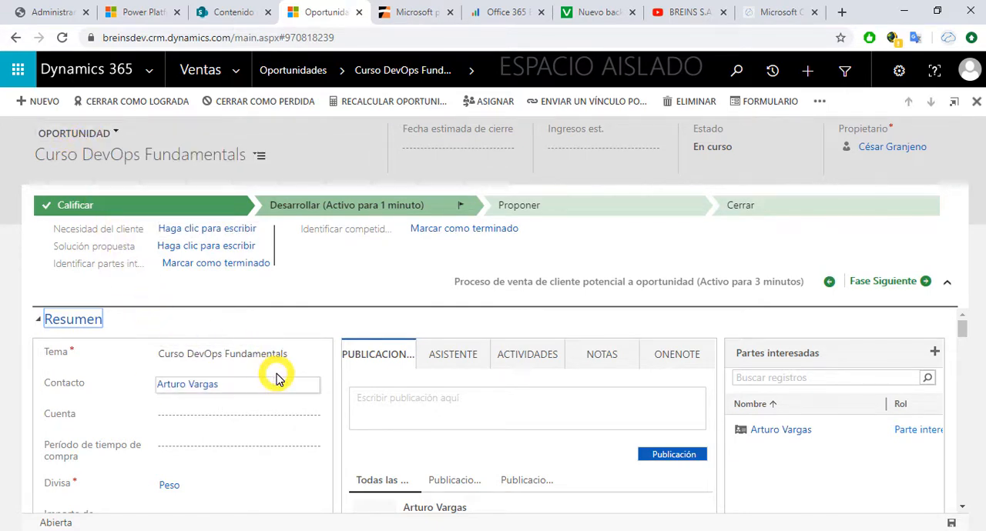
Step: Review the Curso DevOps Fundamentals opportunity's summary and set its Cuenta to CERTIFICACIONESDEVOPS
{"action": "scroll", "coordinate": [277, 377], "scroll_direction": "down", "scroll_amount": 8}
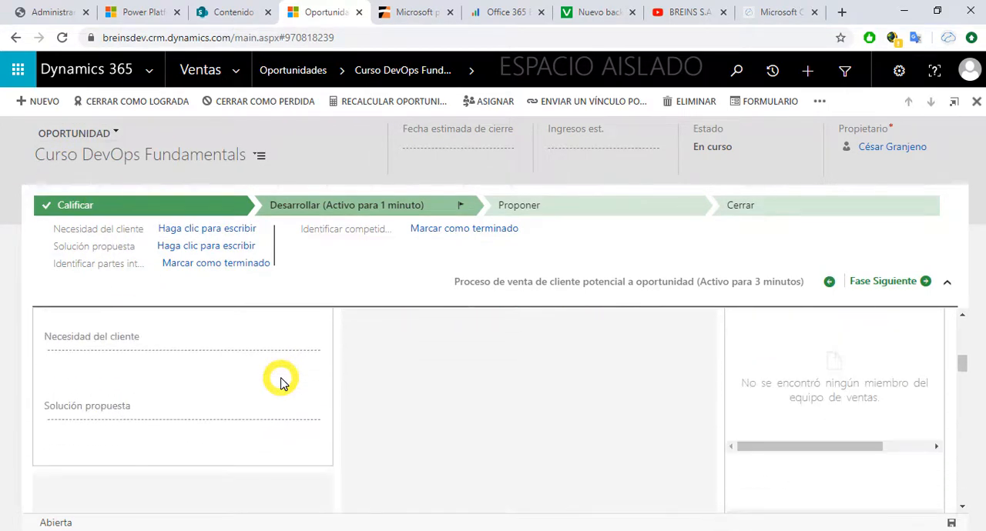
{"action": "scroll", "coordinate": [281, 381], "scroll_direction": "up", "scroll_amount": 10}
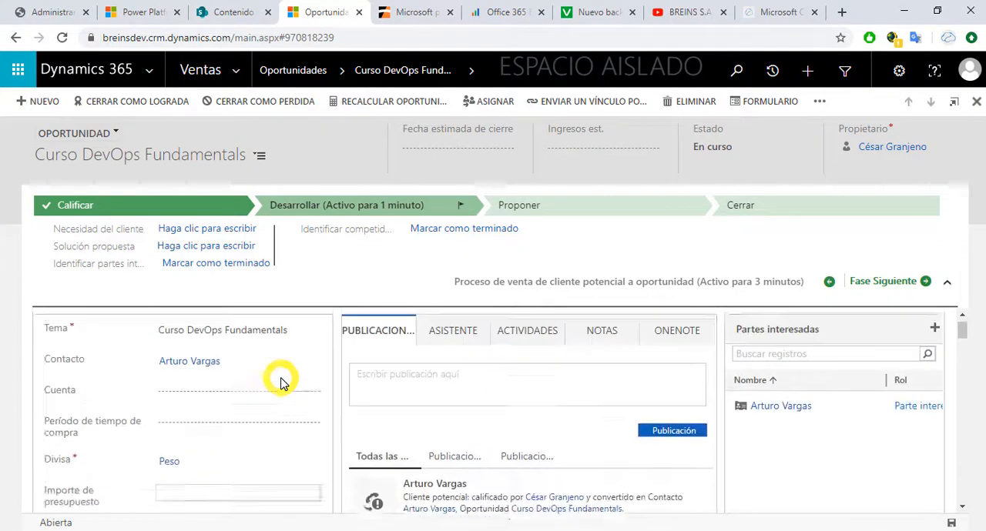
{"action": "scroll", "coordinate": [281, 383], "scroll_direction": "up", "scroll_amount": 1}
{"action": "scroll", "coordinate": [281, 382], "scroll_direction": "down", "scroll_amount": 1}
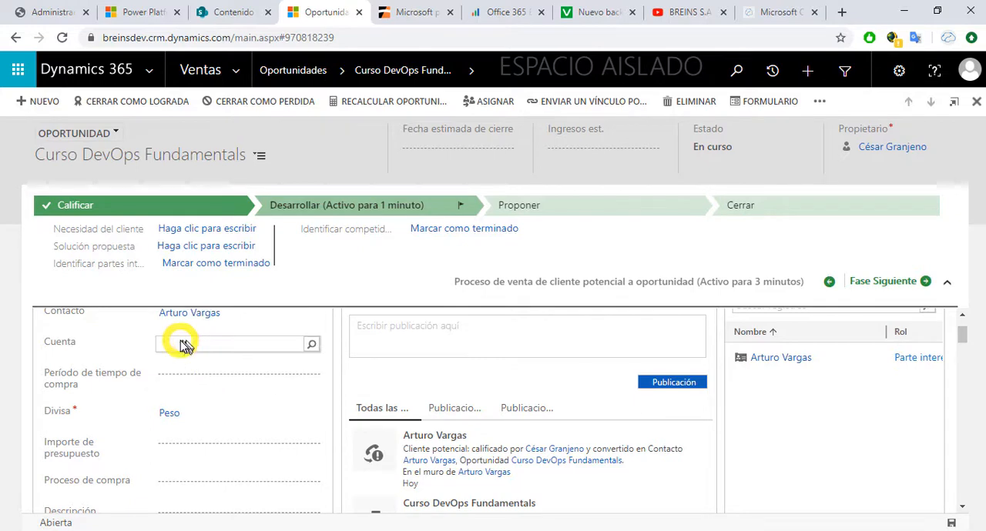
{"action": "left_click", "coordinate": [309, 347]}
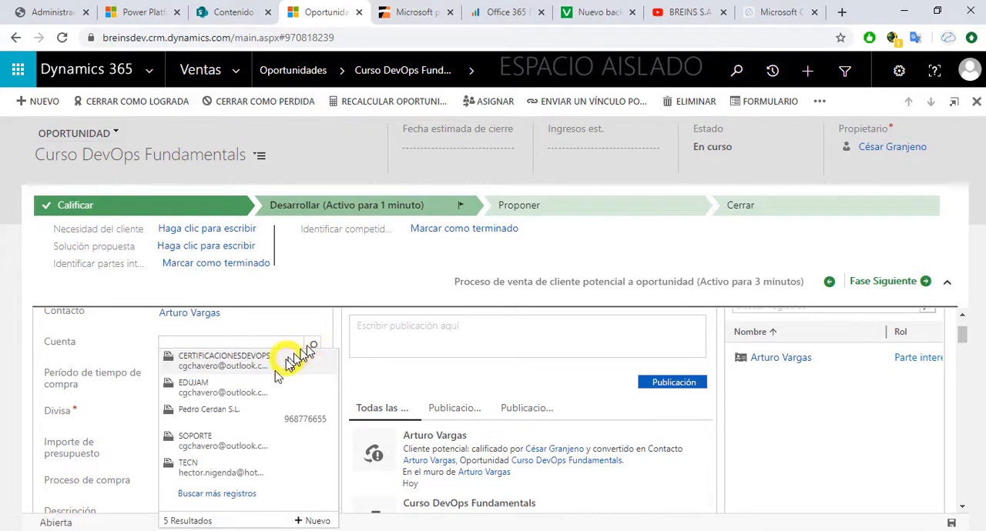
{"action": "left_click", "coordinate": [254, 358]}
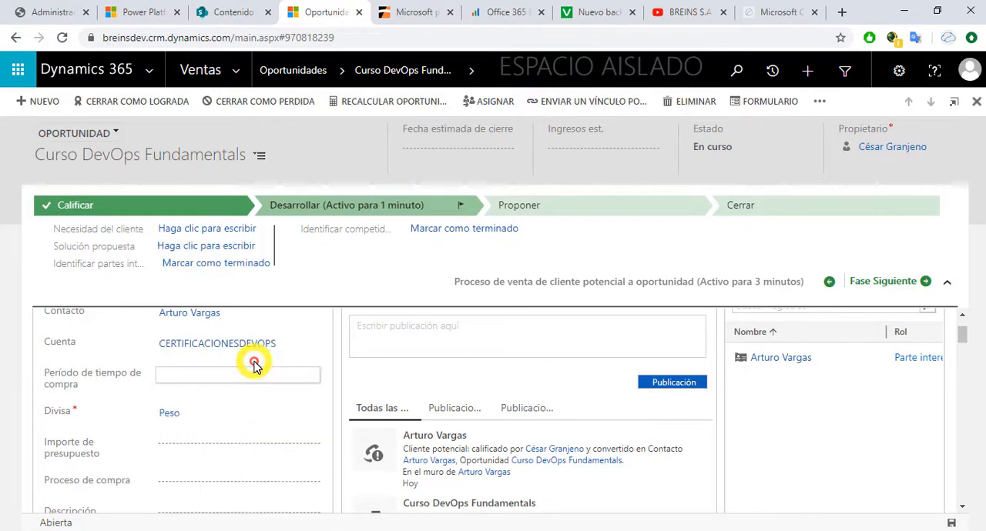
Step: Find the opportunity's Archivos section and open its full associated document grid
{"action": "scroll", "coordinate": [341, 385], "scroll_direction": "down", "scroll_amount": 3}
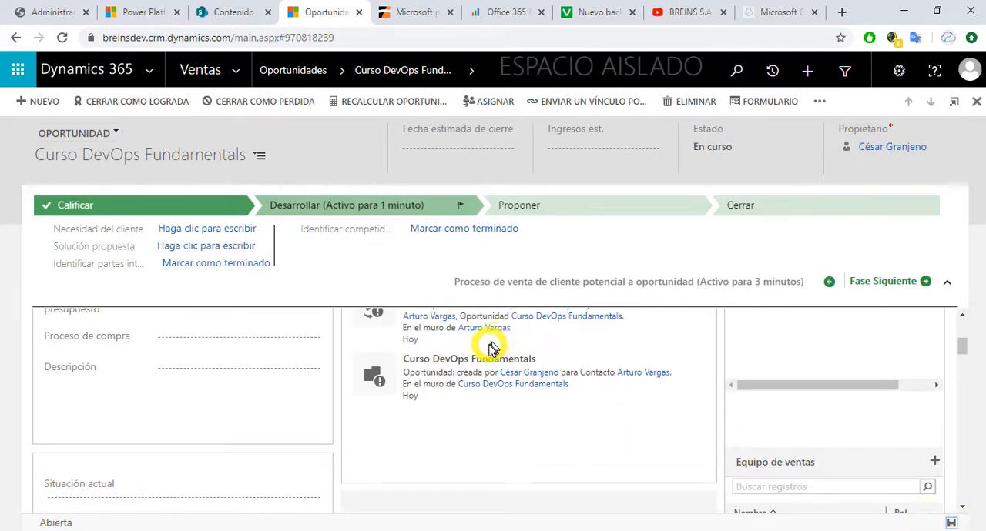
{"action": "scroll", "coordinate": [491, 348], "scroll_direction": "down", "scroll_amount": 10}
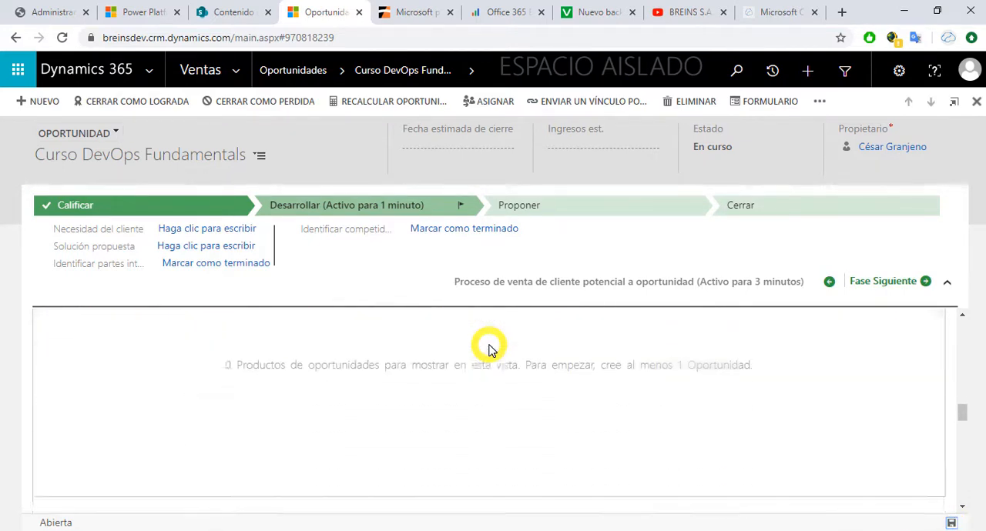
{"action": "scroll", "coordinate": [491, 348], "scroll_direction": "down", "scroll_amount": 8}
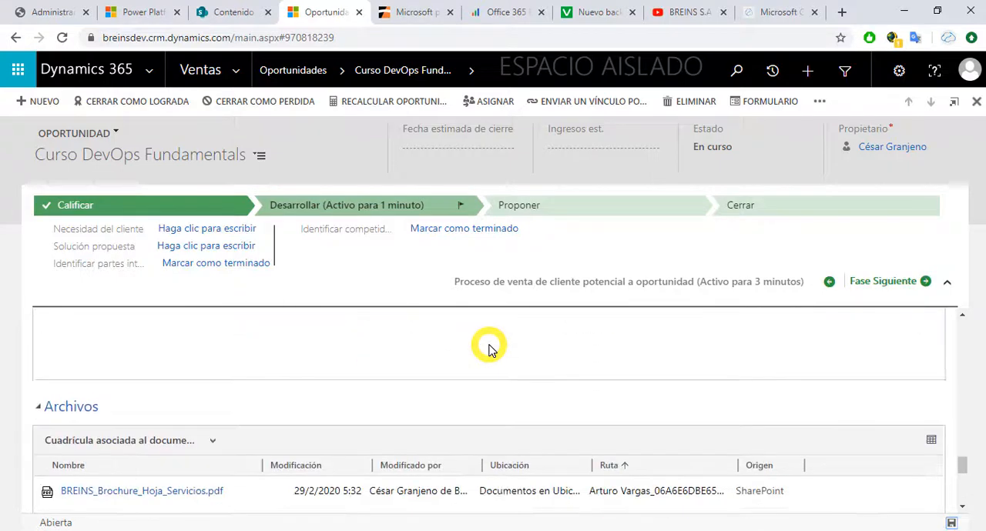
{"action": "scroll", "coordinate": [491, 350], "scroll_direction": "down", "scroll_amount": 1}
{"action": "scroll", "coordinate": [491, 354], "scroll_direction": "up", "scroll_amount": 1}
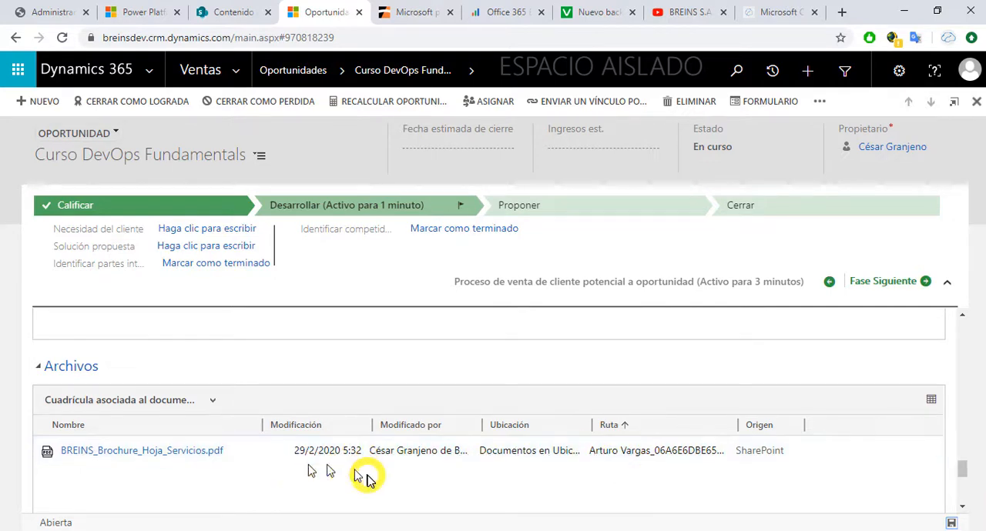
{"action": "left_click", "coordinate": [931, 399]}
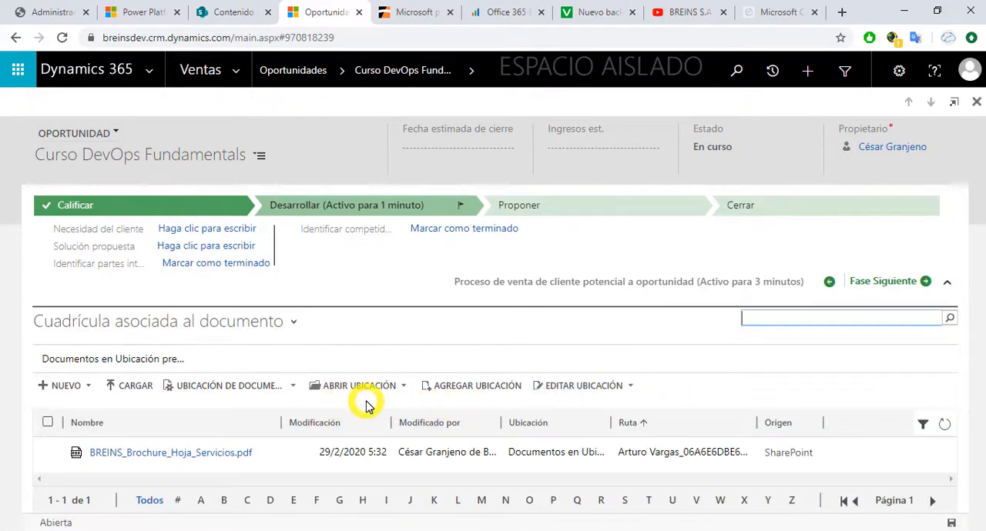
Step: Upload Material-Estudiante-DEPC-V022019A-SP.pdf from the Documentos folder to the opportunity's document location
{"action": "left_click", "coordinate": [128, 385]}
{"action": "left_click", "coordinate": [143, 402]}
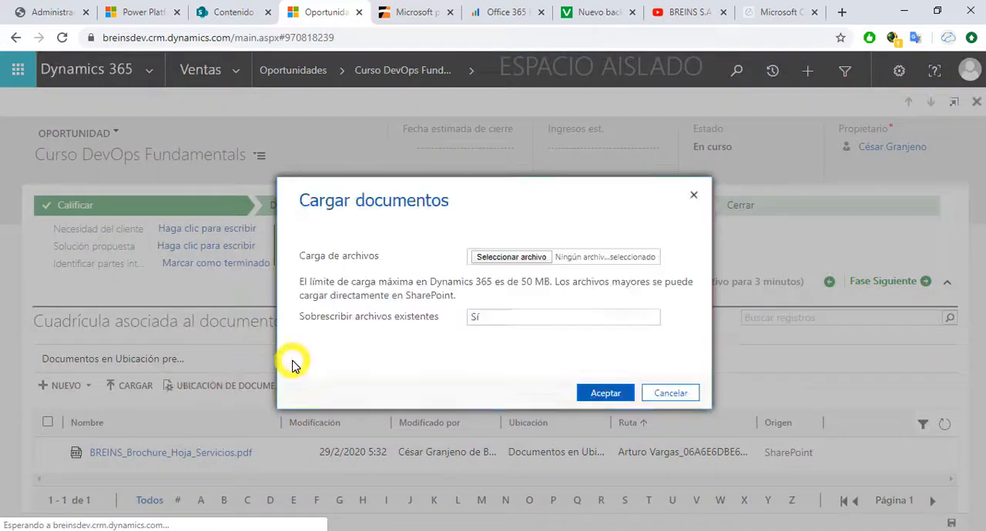
{"action": "left_click", "coordinate": [528, 257]}
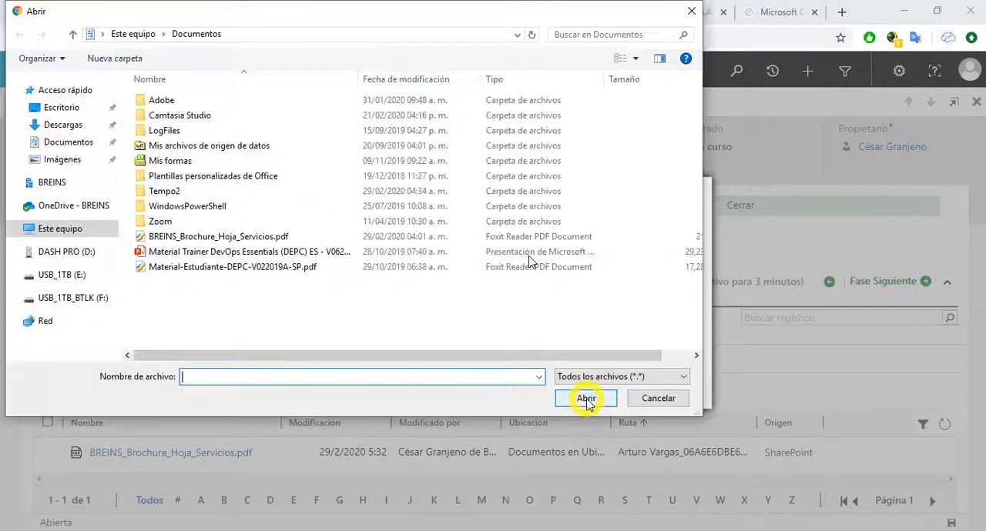
{"action": "left_click", "coordinate": [247, 267]}
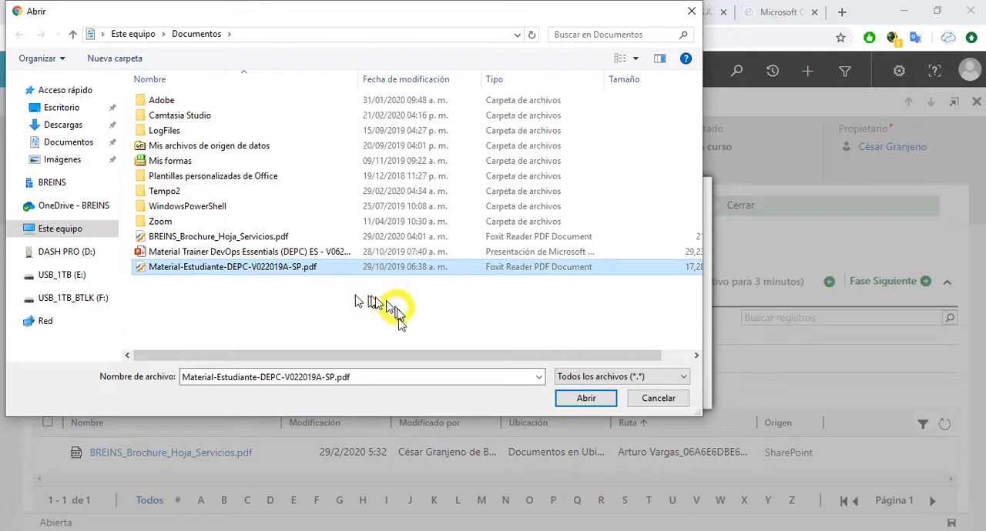
{"action": "left_click_drag", "start_coordinate": [407, 356], "coordinate": [485, 351]}
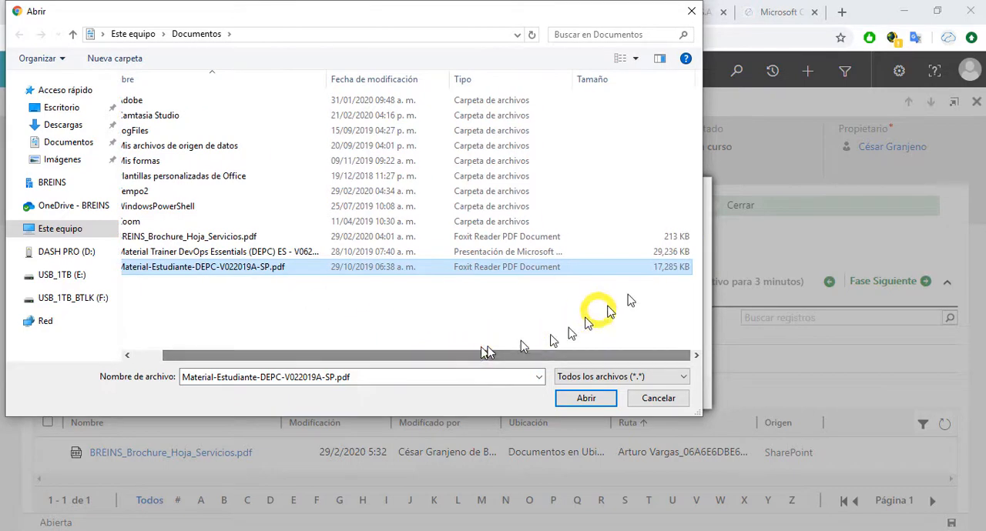
{"action": "left_click", "coordinate": [677, 242]}
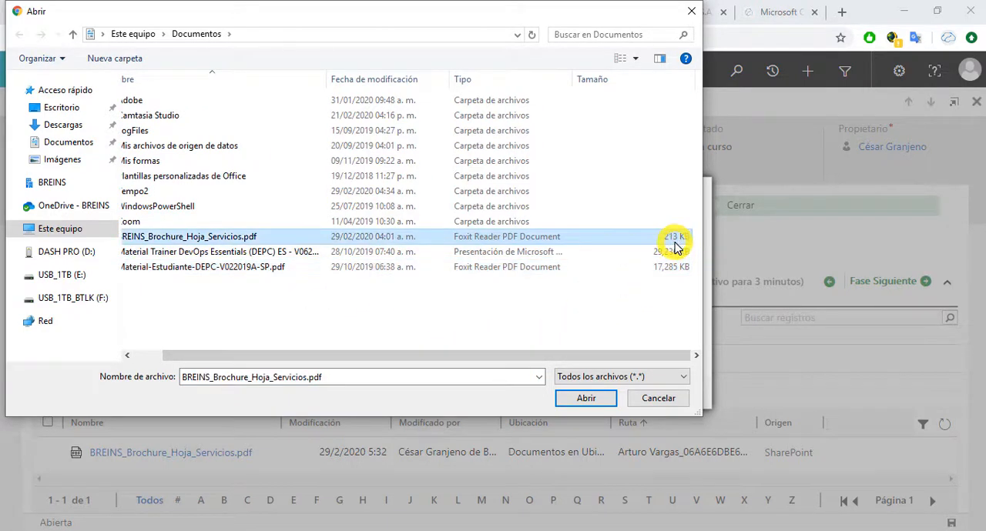
{"action": "left_click", "coordinate": [659, 267]}
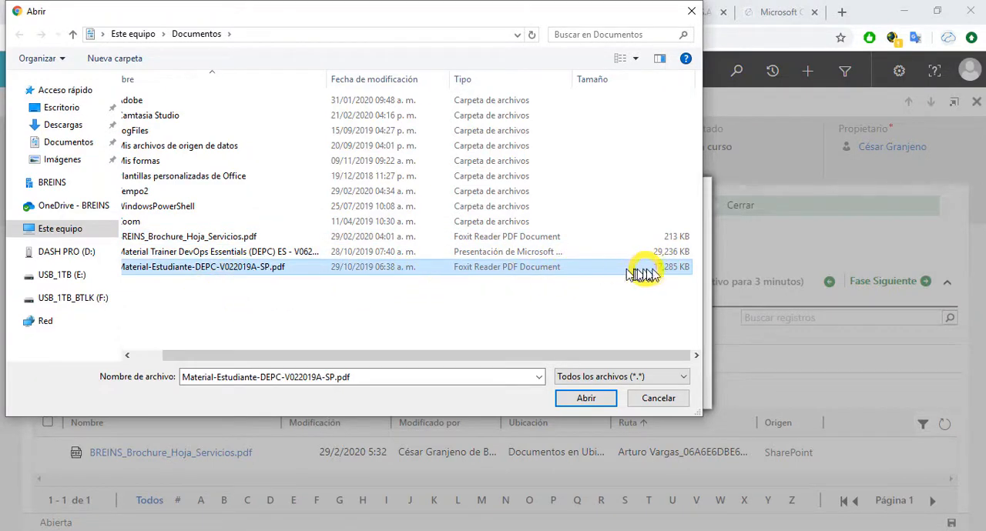
{"action": "left_click", "coordinate": [589, 396]}
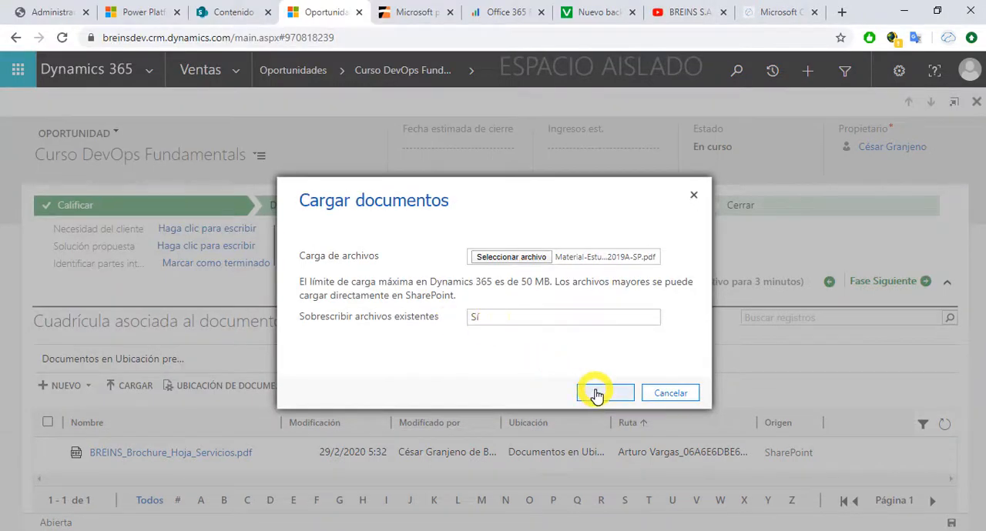
{"action": "left_click", "coordinate": [597, 395]}
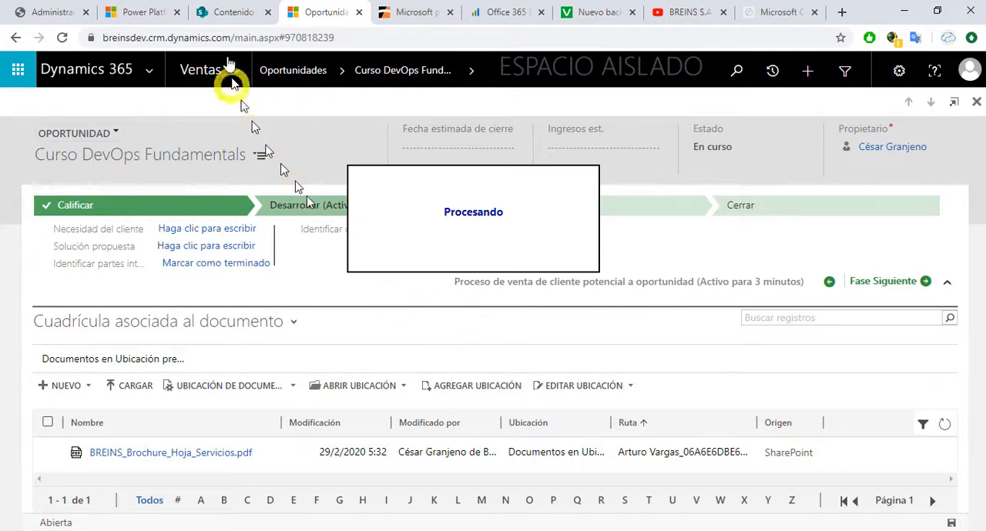
Step: Check the Oportunidad library of the CRM Dev Almacenamiento site in SharePoint, refresh it, close it and return to the opportunity
{"action": "left_click", "coordinate": [228, 15]}
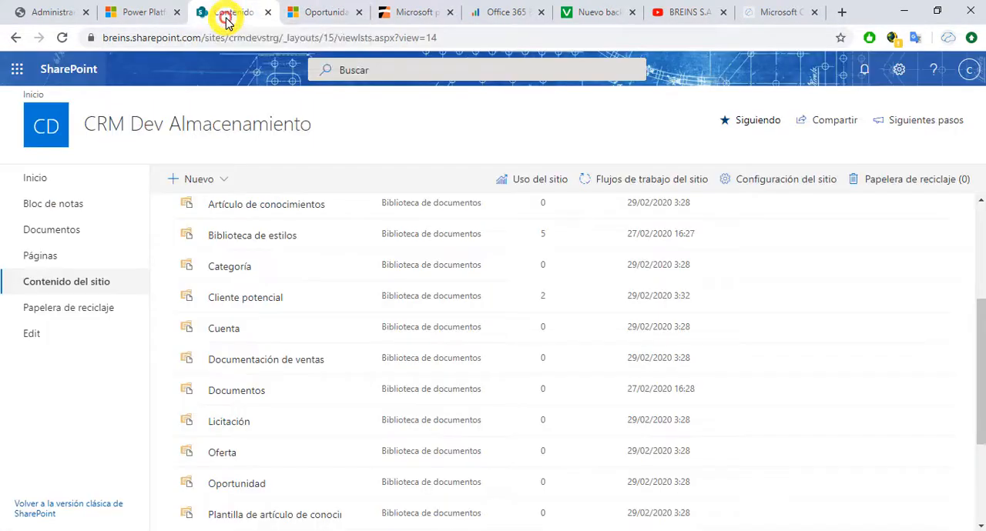
{"action": "scroll", "coordinate": [285, 336], "scroll_direction": "down", "scroll_amount": 2}
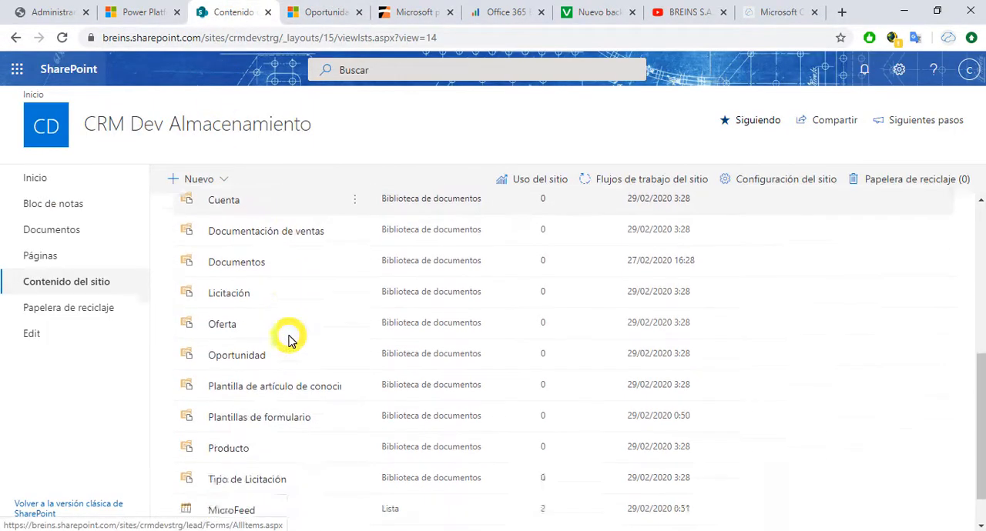
{"action": "left_click", "coordinate": [251, 341]}
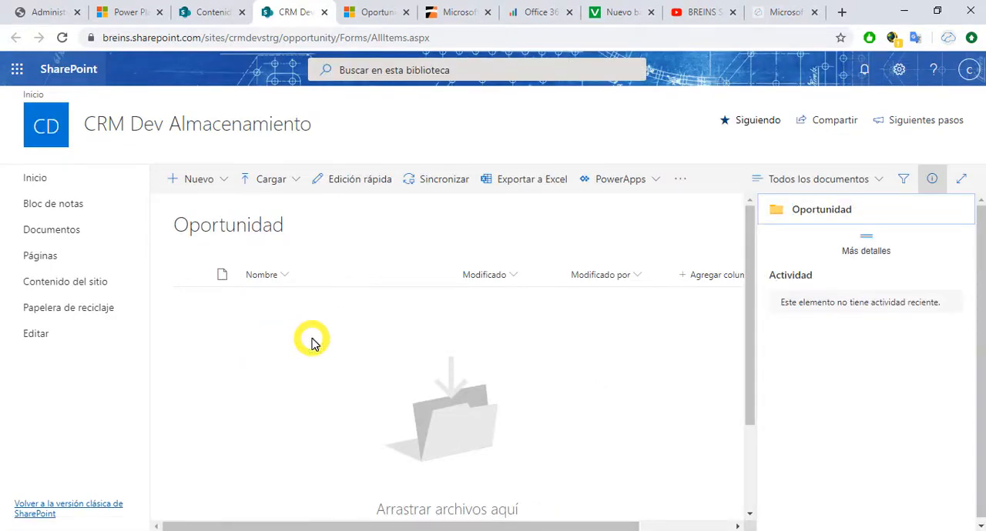
{"action": "left_click", "coordinate": [63, 37]}
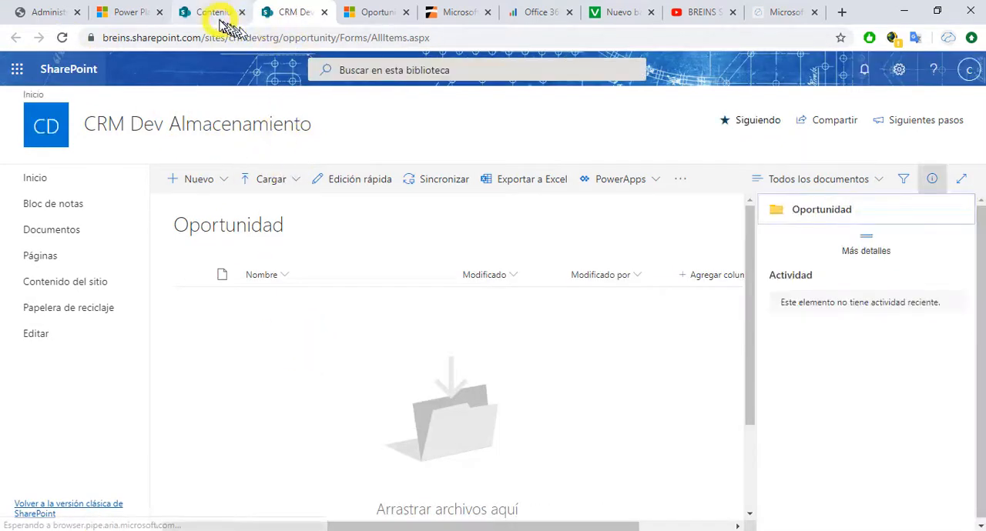
{"action": "left_click", "coordinate": [323, 14]}
{"action": "left_click", "coordinate": [266, 12]}
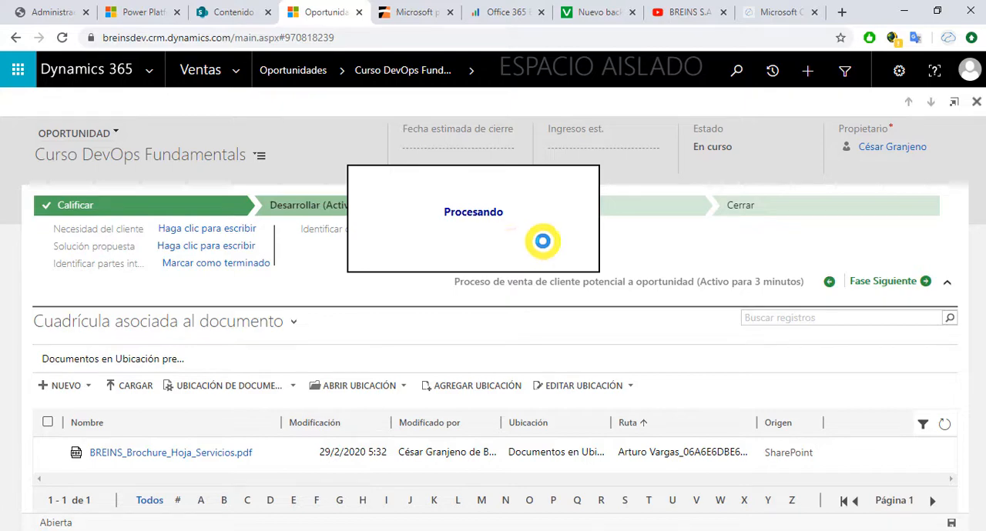
Step: Look through the CRM Dev Almacenamiento site contents in SharePoint, and open the Oportunidad library to check for documents before closing it
{"action": "left_click", "coordinate": [240, 15]}
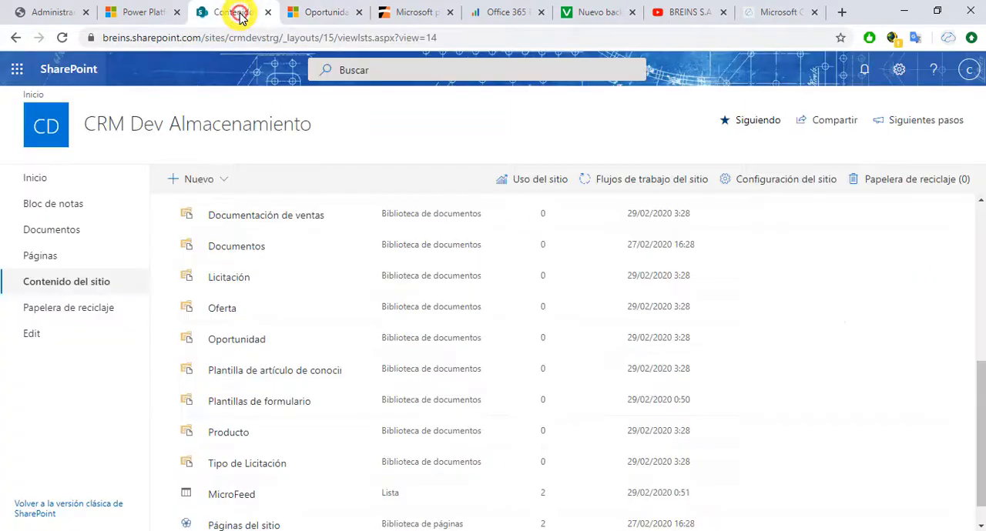
{"action": "scroll", "coordinate": [311, 406], "scroll_direction": "up", "scroll_amount": 2}
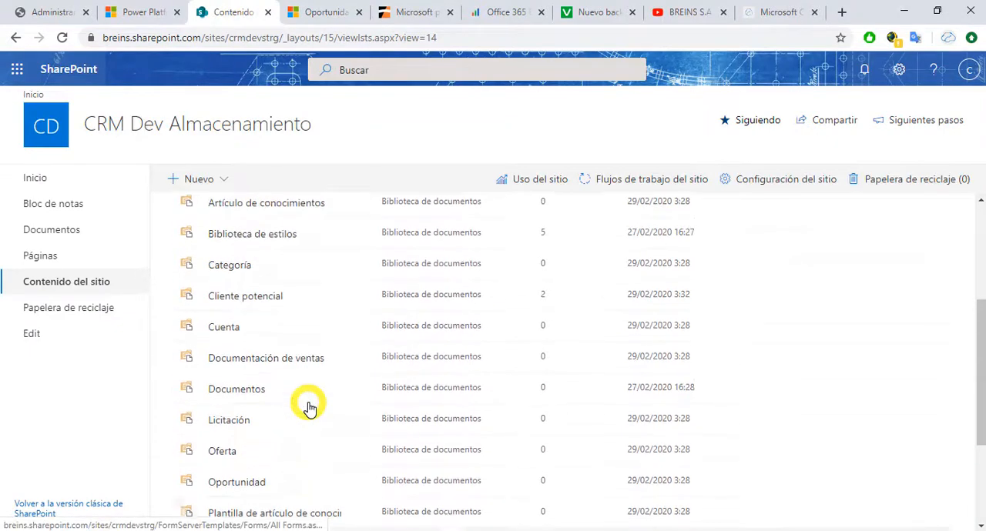
{"action": "scroll", "coordinate": [296, 382], "scroll_direction": "up", "scroll_amount": 3}
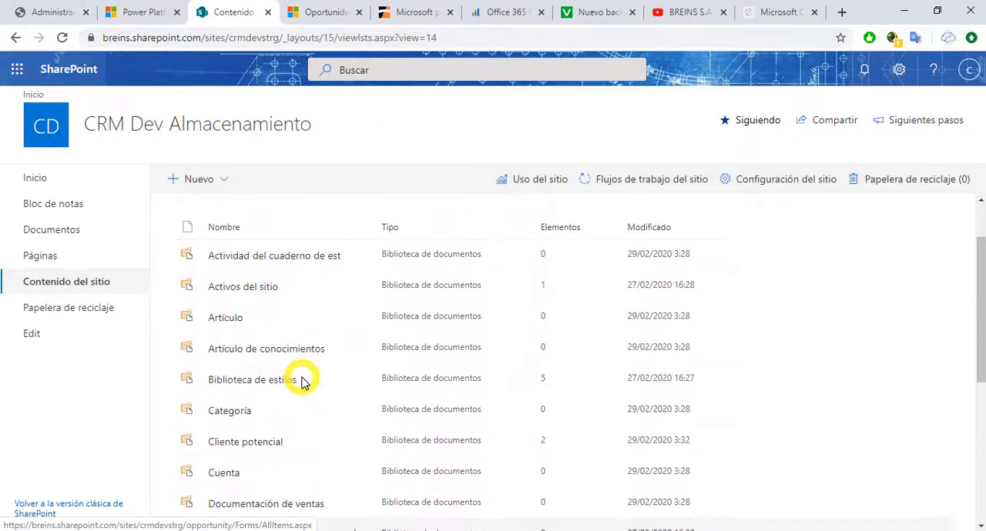
{"action": "scroll", "coordinate": [301, 383], "scroll_direction": "up", "scroll_amount": 1}
{"action": "scroll", "coordinate": [301, 383], "scroll_direction": "down", "scroll_amount": 3}
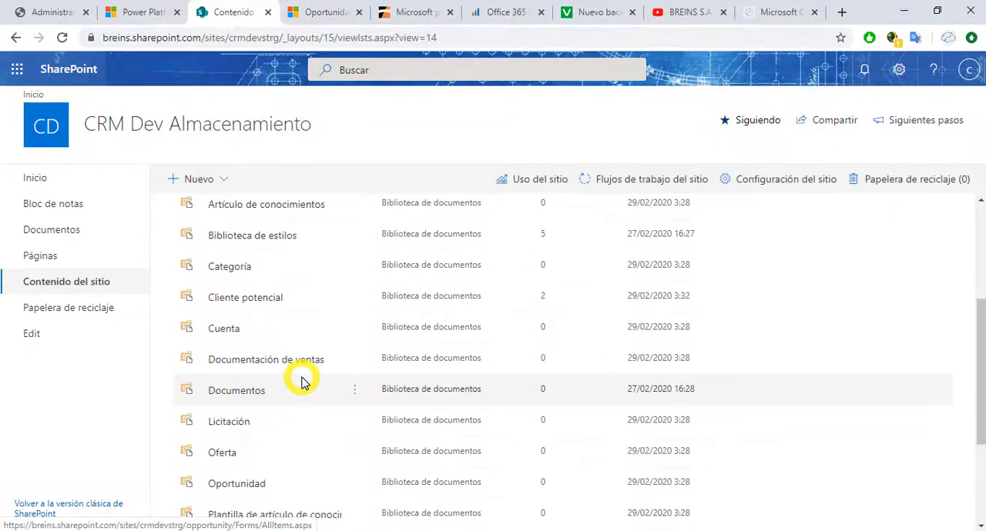
{"action": "scroll", "coordinate": [301, 383], "scroll_direction": "down", "scroll_amount": 3}
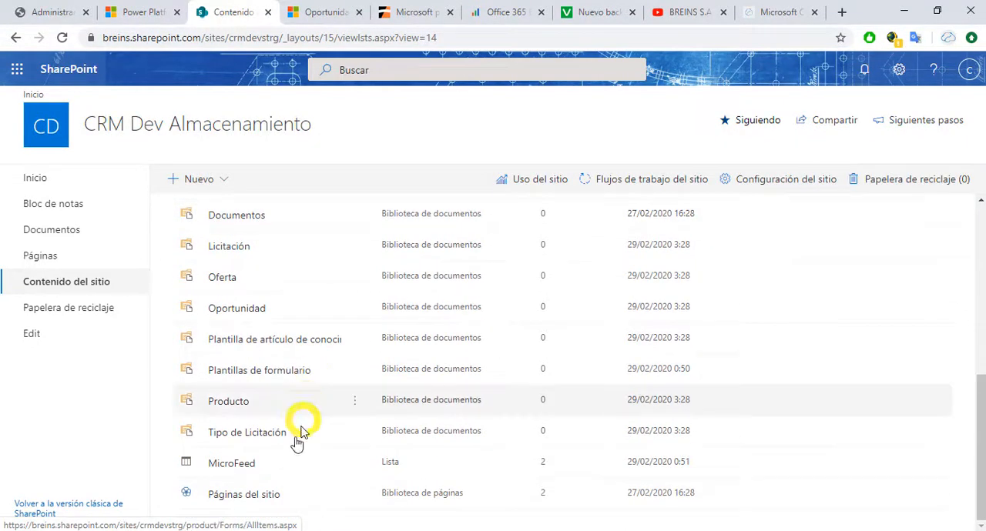
{"action": "scroll", "coordinate": [248, 361], "scroll_direction": "up", "scroll_amount": 2}
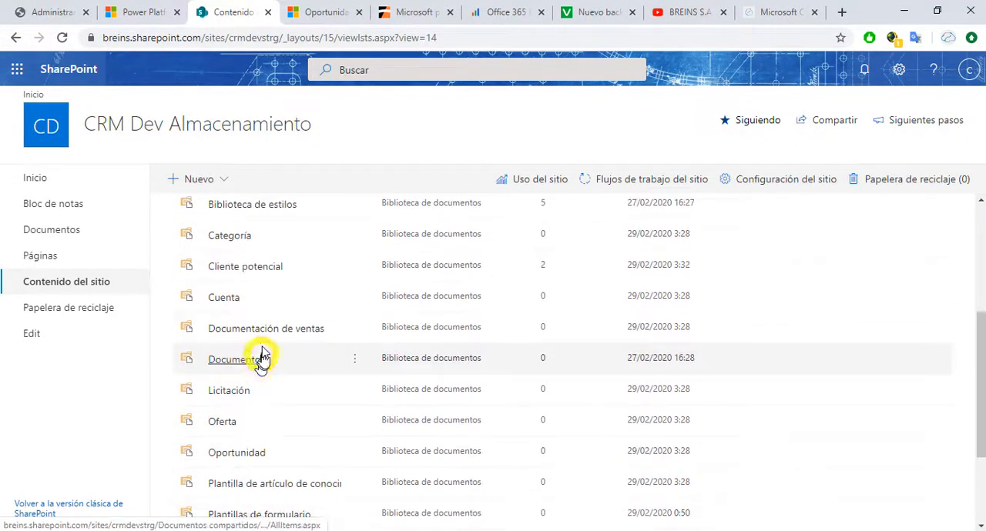
{"action": "scroll", "coordinate": [261, 356], "scroll_direction": "up", "scroll_amount": 4}
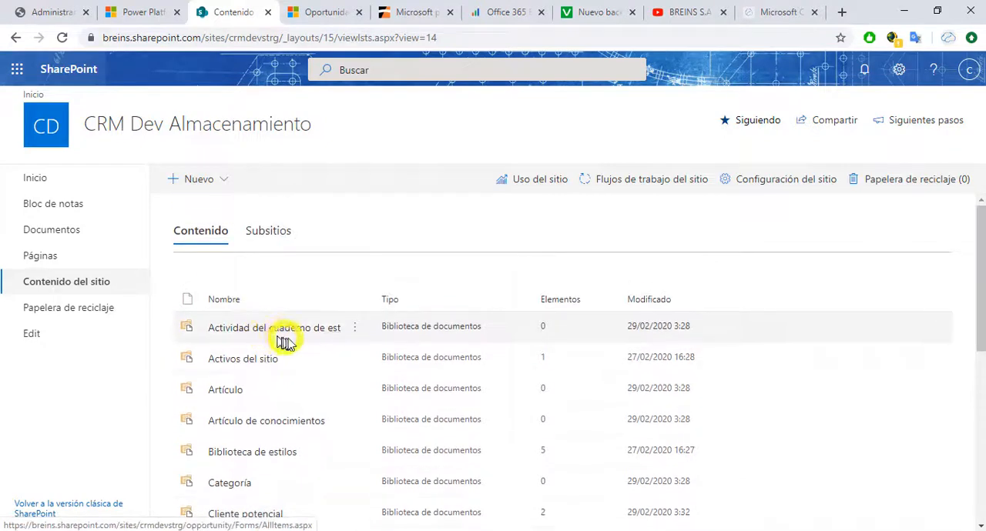
{"action": "scroll", "coordinate": [314, 360], "scroll_direction": "down", "scroll_amount": 1}
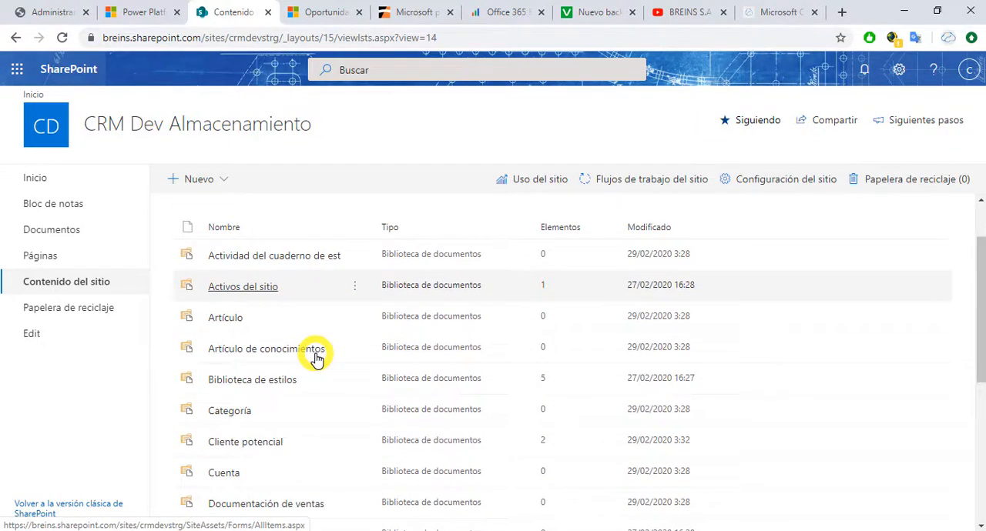
{"action": "scroll", "coordinate": [308, 367], "scroll_direction": "down", "scroll_amount": 1}
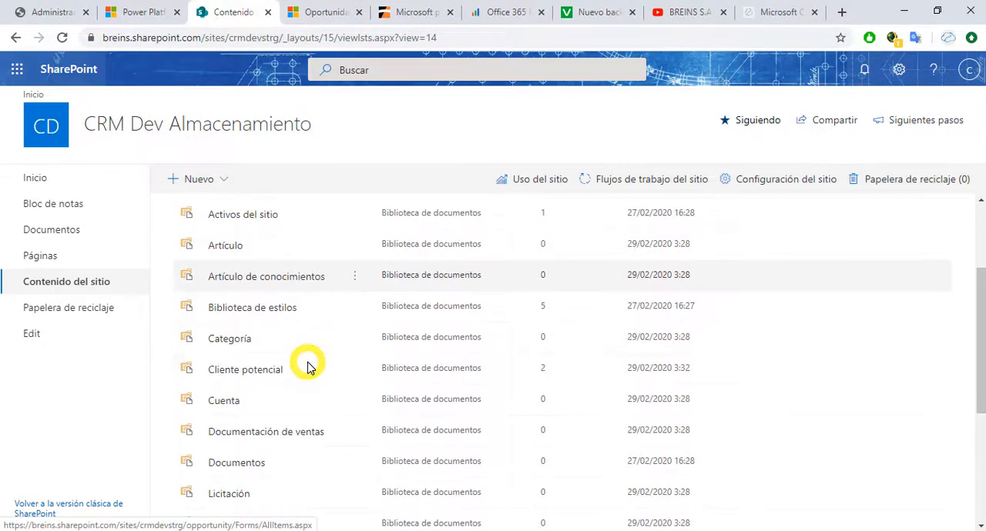
{"action": "scroll", "coordinate": [286, 392], "scroll_direction": "down", "scroll_amount": 1}
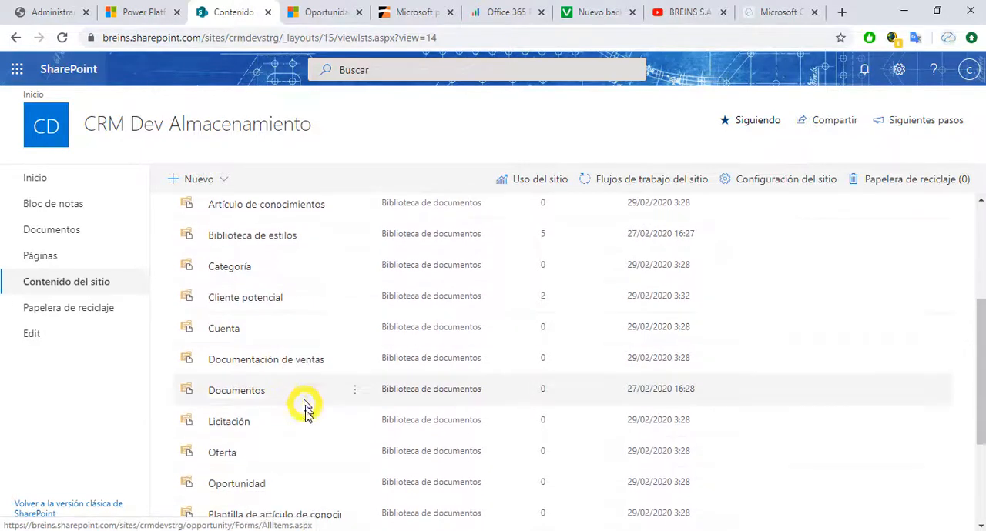
{"action": "scroll", "coordinate": [303, 408], "scroll_direction": "down", "scroll_amount": 2}
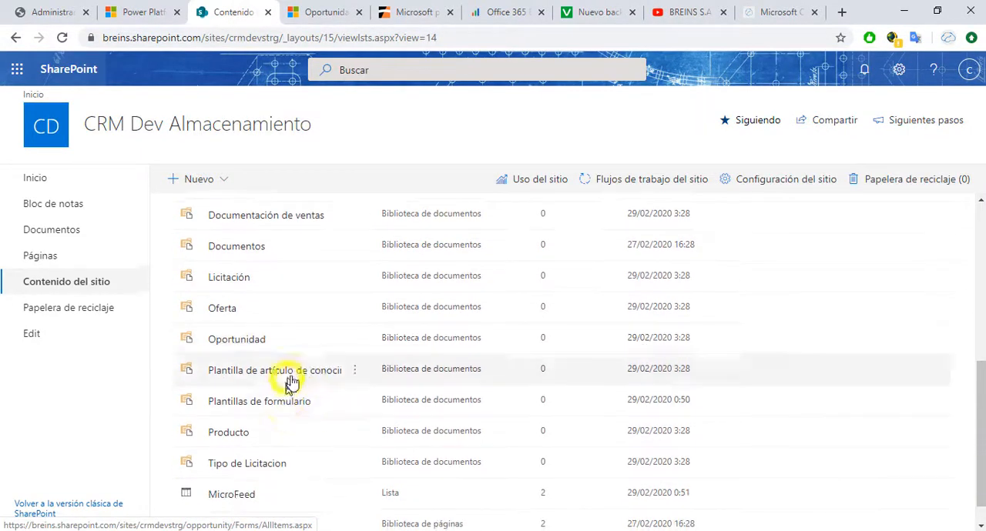
{"action": "scroll", "coordinate": [319, 467], "scroll_direction": "down", "scroll_amount": 1}
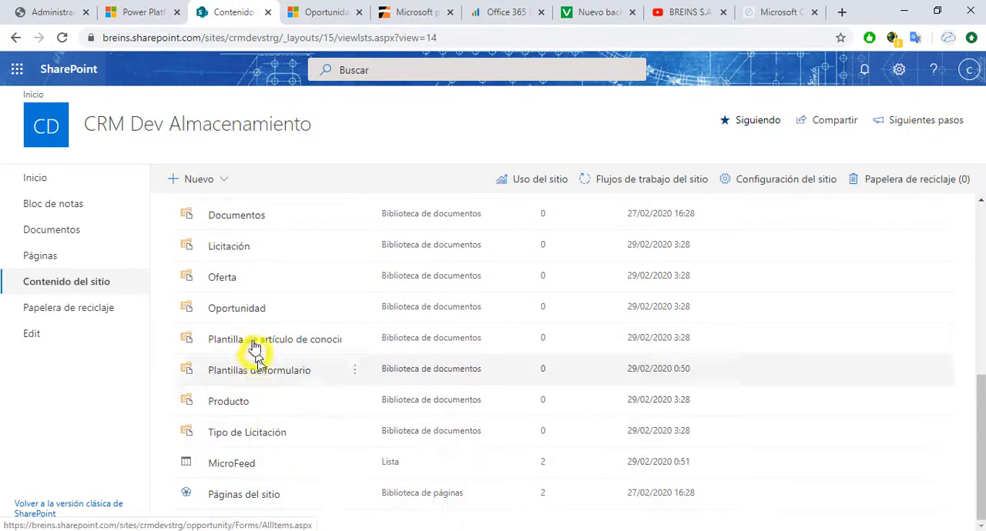
{"action": "left_click", "coordinate": [245, 312]}
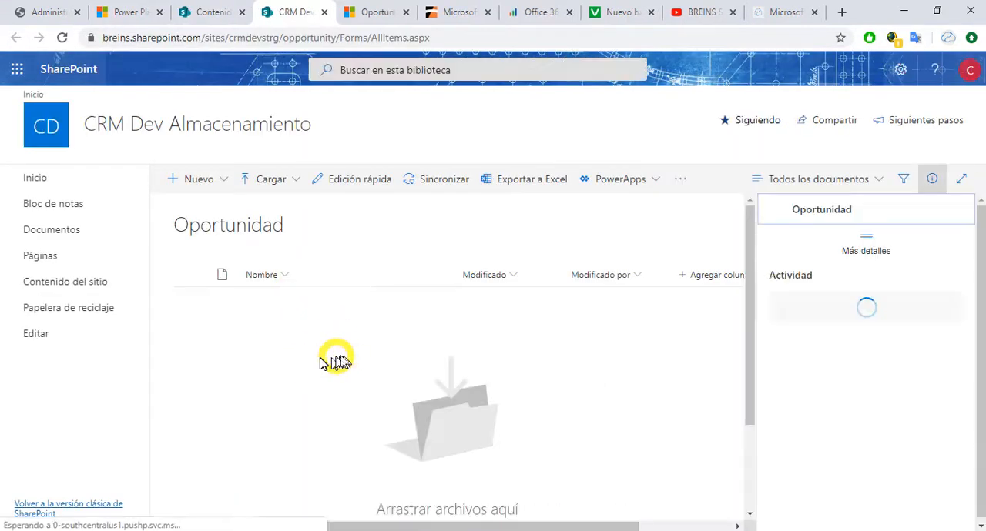
{"action": "left_click", "coordinate": [325, 13]}
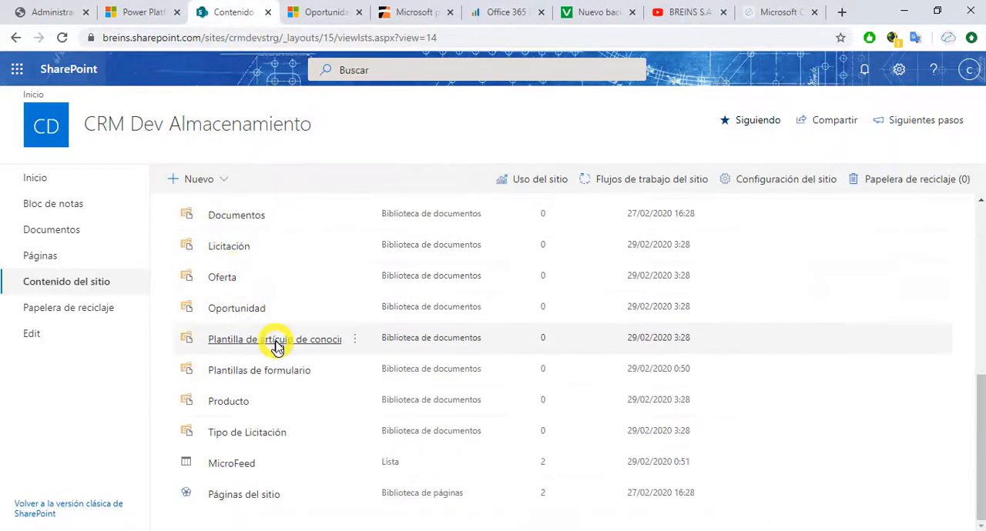
Step: Open the lead's folder in the Cliente potencial library, check its stored files and close the library
{"action": "scroll", "coordinate": [275, 385], "scroll_direction": "up", "scroll_amount": 2}
{"action": "left_click", "coordinate": [262, 268]}
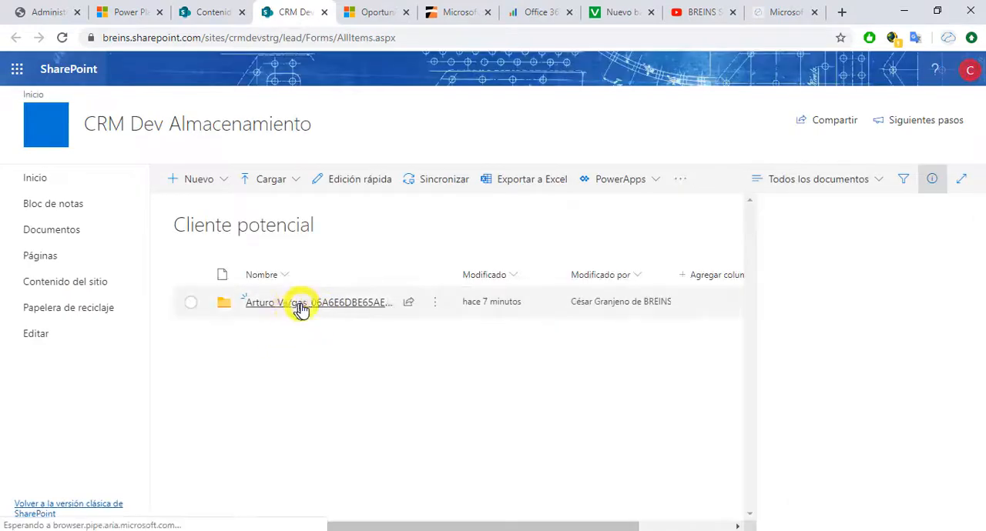
{"action": "left_click", "coordinate": [301, 302]}
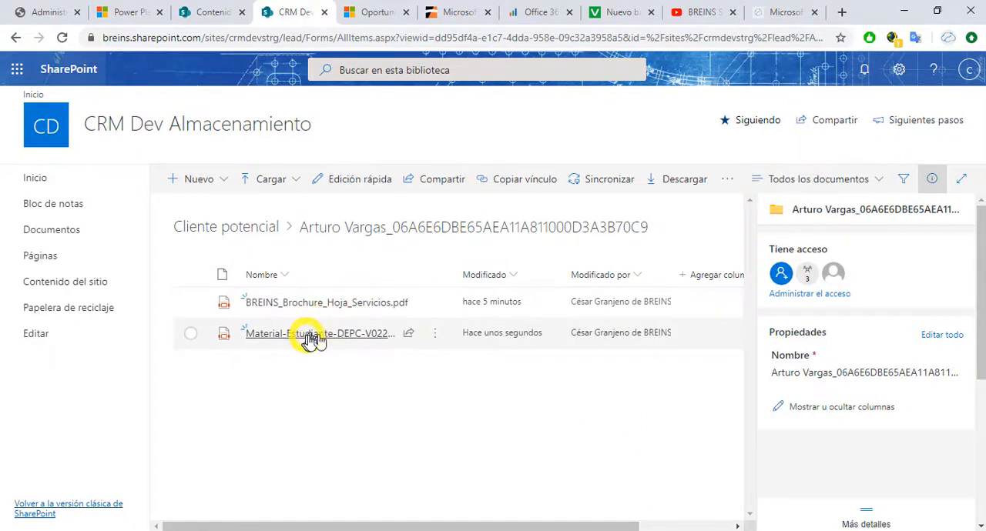
{"action": "mouse_move", "coordinate": [318, 340]}
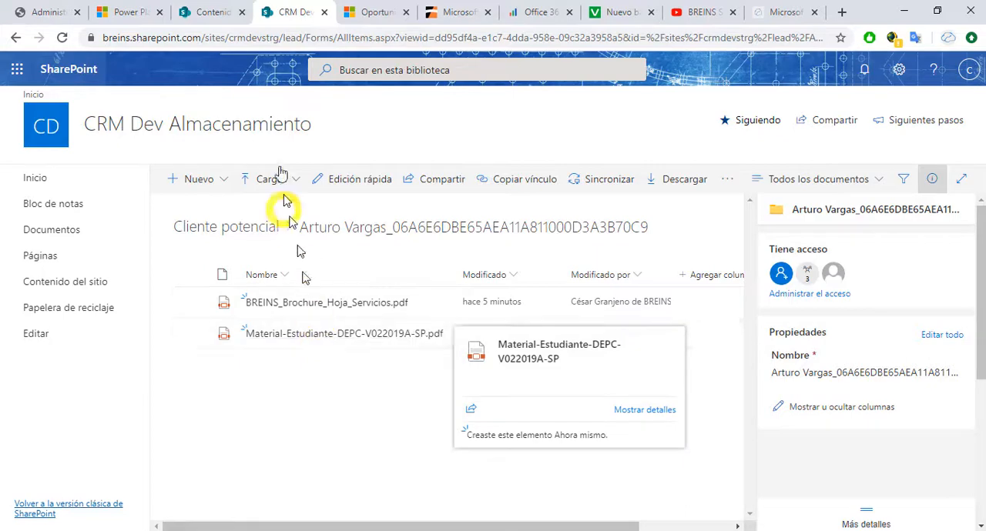
{"action": "left_click", "coordinate": [324, 14]}
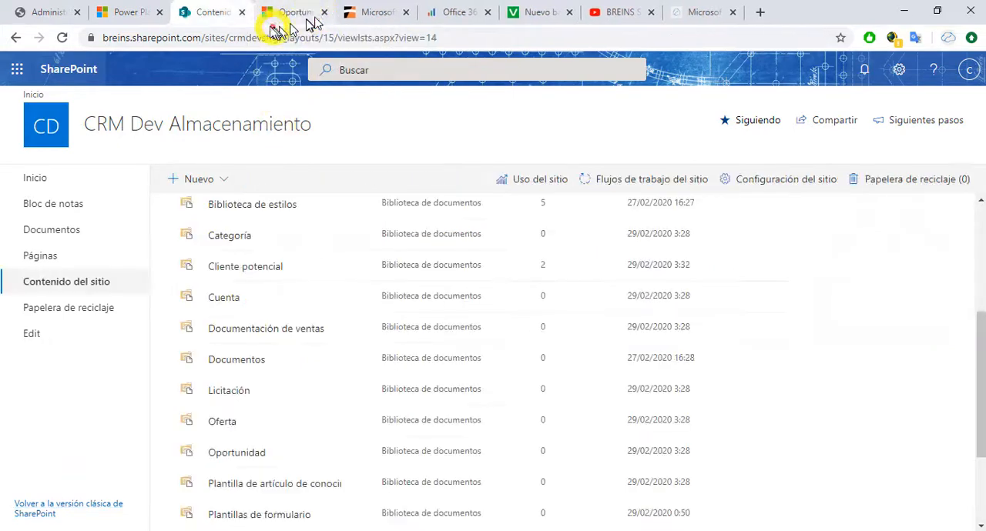
Step: Return to Dynamics 365, reopen the Curso DevOps Fundamentals opportunity from the open opportunities list and examine its associated document grid
{"action": "left_click", "coordinate": [275, 17]}
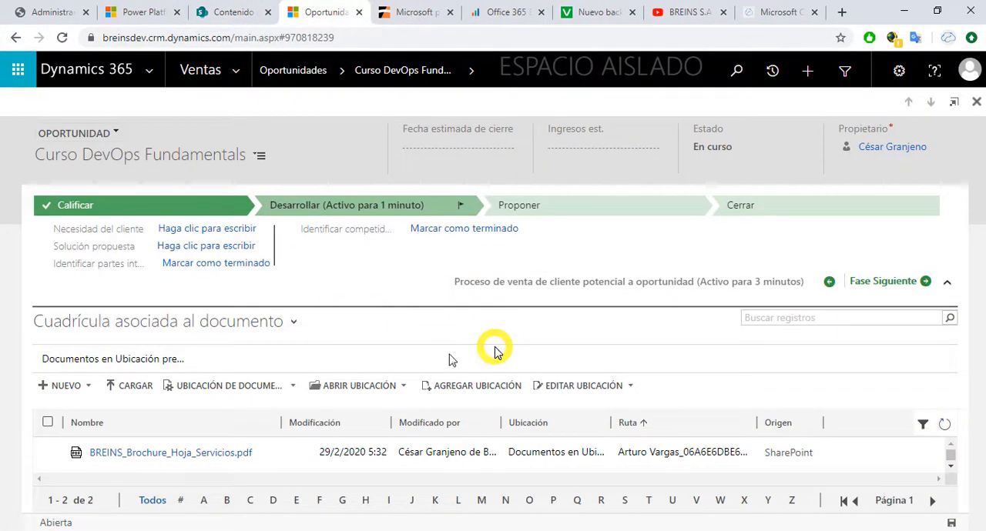
{"action": "left_click", "coordinate": [234, 71]}
{"action": "left_click", "coordinate": [354, 243]}
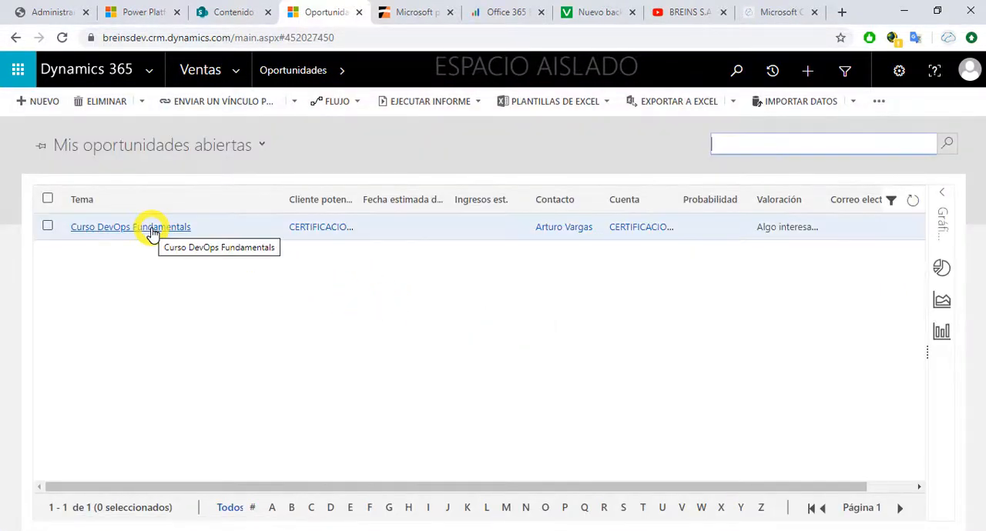
{"action": "left_click", "coordinate": [152, 229]}
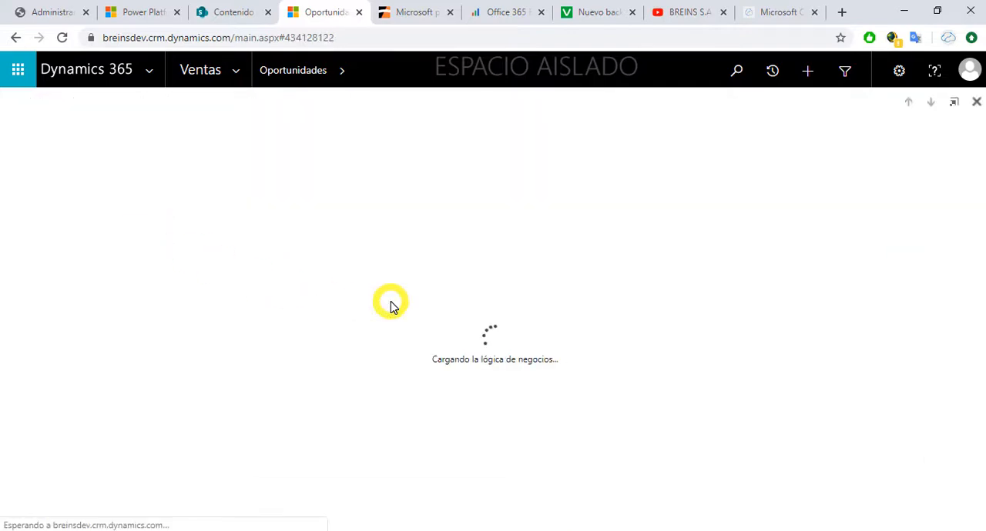
{"action": "scroll", "coordinate": [423, 375], "scroll_direction": "down", "scroll_amount": 5}
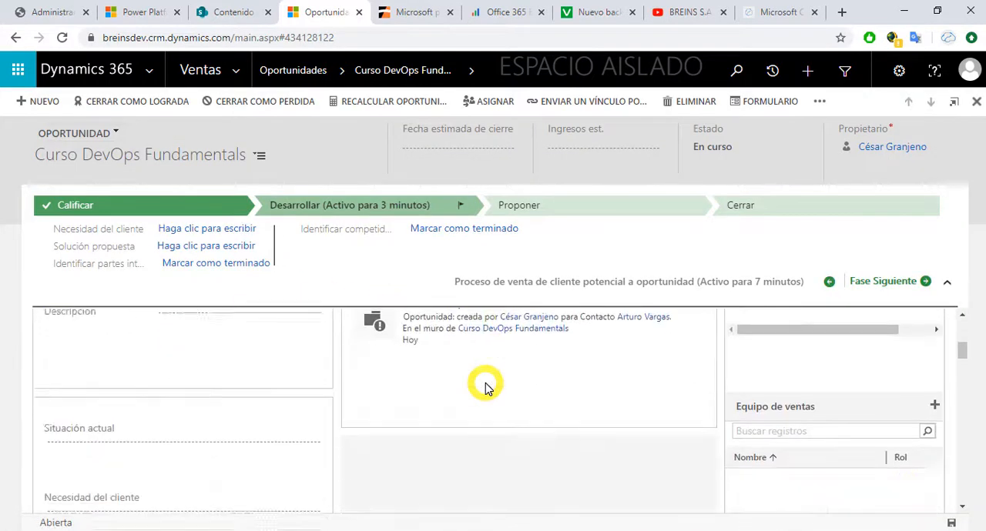
{"action": "scroll", "coordinate": [485, 387], "scroll_direction": "down", "scroll_amount": 10}
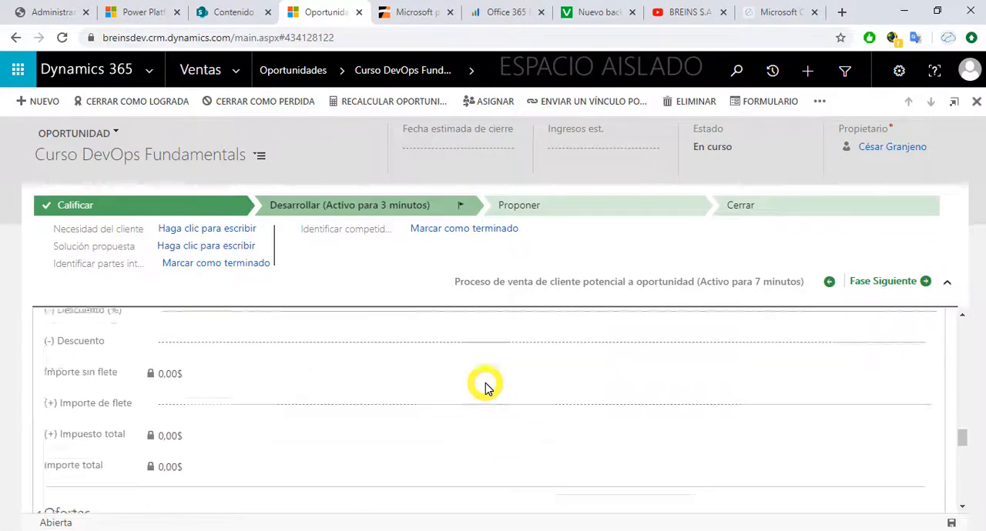
{"action": "scroll", "coordinate": [485, 388], "scroll_direction": "down", "scroll_amount": 3}
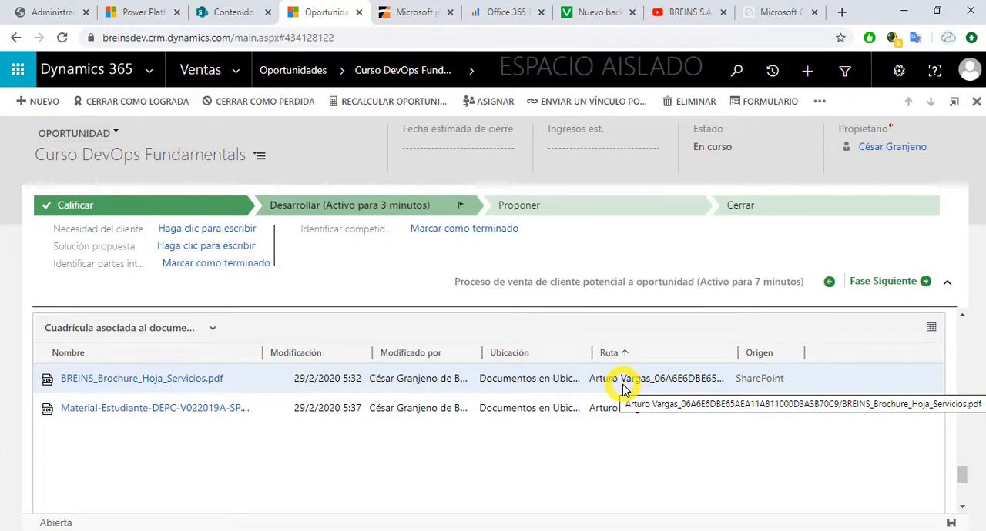
Step: Switch to the breins.cloud website and look through its home page down to the partner section
{"action": "left_click", "coordinate": [778, 12]}
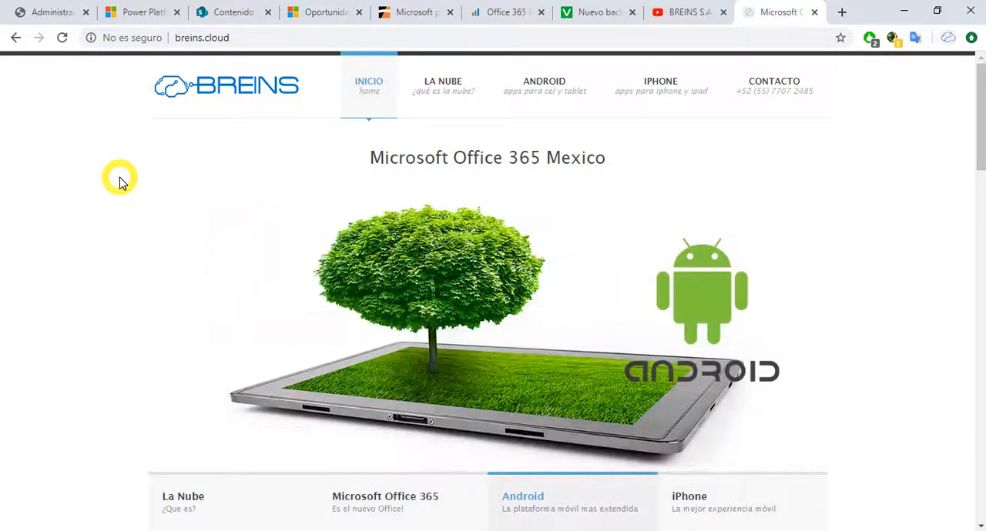
{"action": "scroll", "coordinate": [120, 182], "scroll_direction": "down", "scroll_amount": 1}
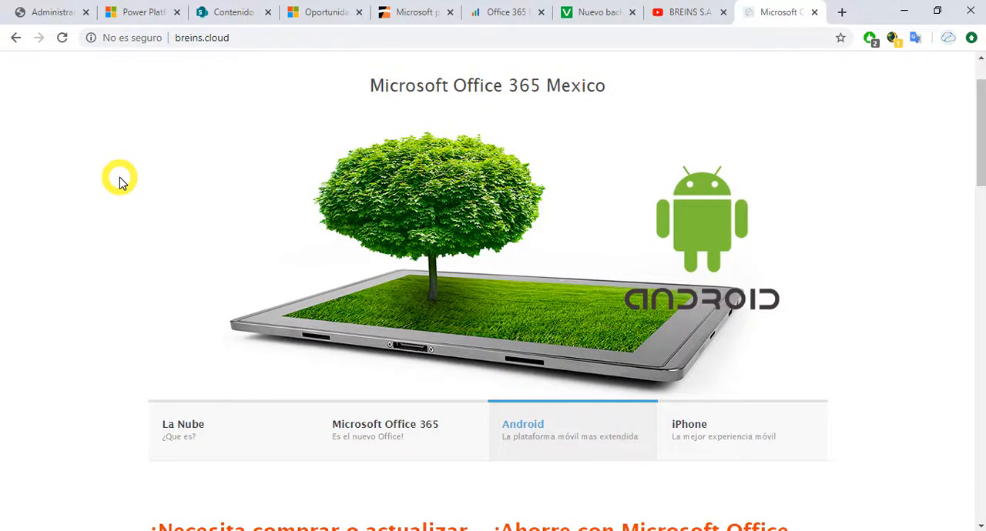
{"action": "scroll", "coordinate": [119, 181], "scroll_direction": "down", "scroll_amount": 8}
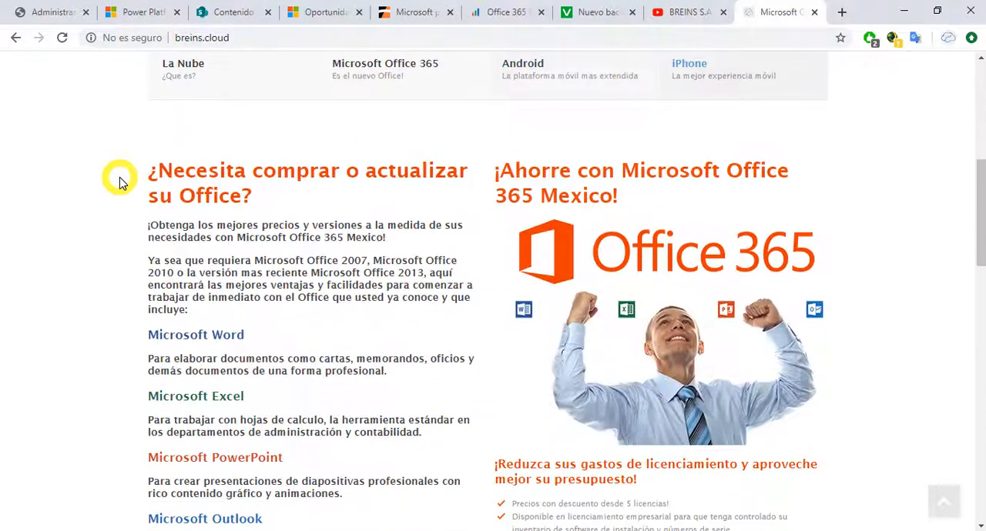
{"action": "scroll", "coordinate": [119, 182], "scroll_direction": "down", "scroll_amount": 9}
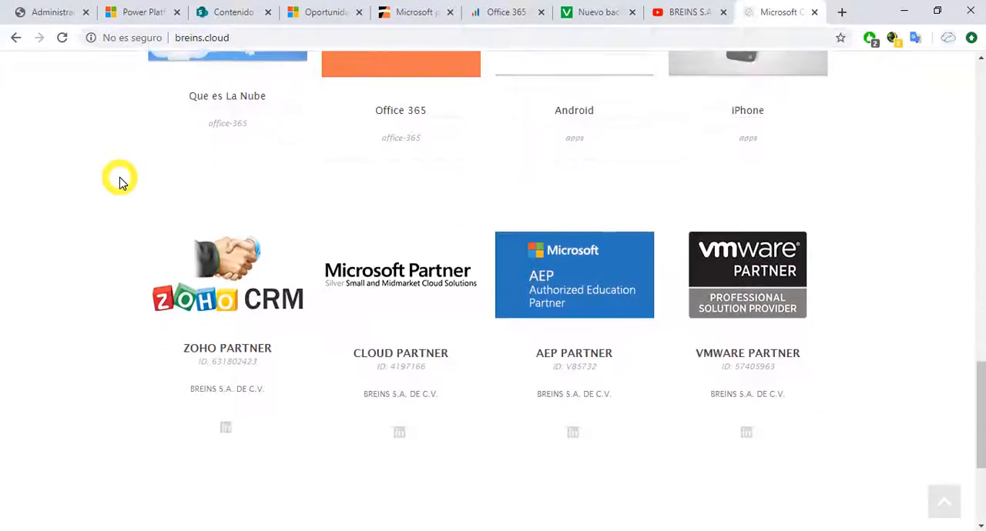